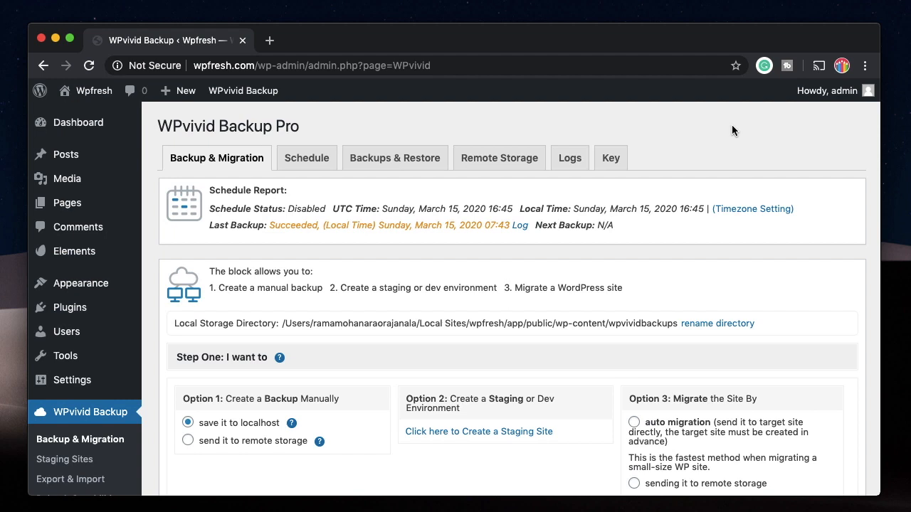
{"action": "scroll", "coordinate": [731, 130], "scroll_direction": "down", "scroll_amount": 1}
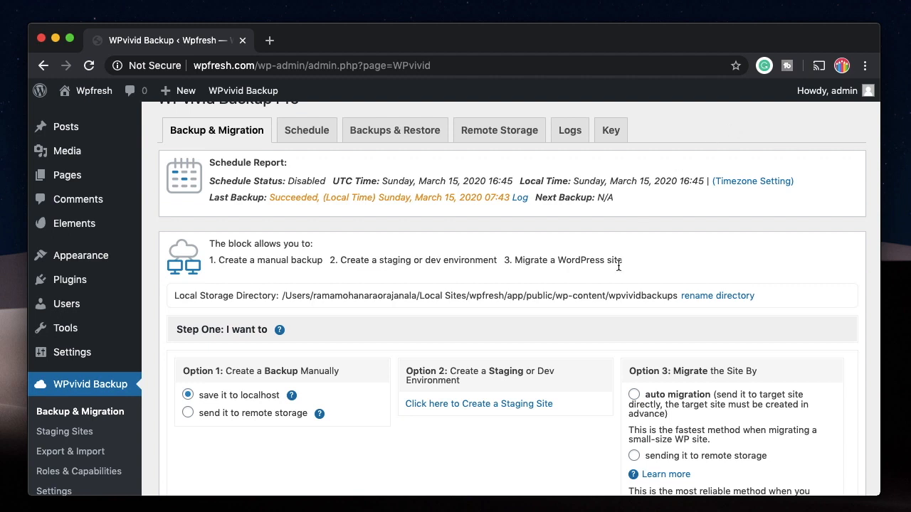
{"action": "scroll", "coordinate": [571, 329], "scroll_direction": "down", "scroll_amount": 4}
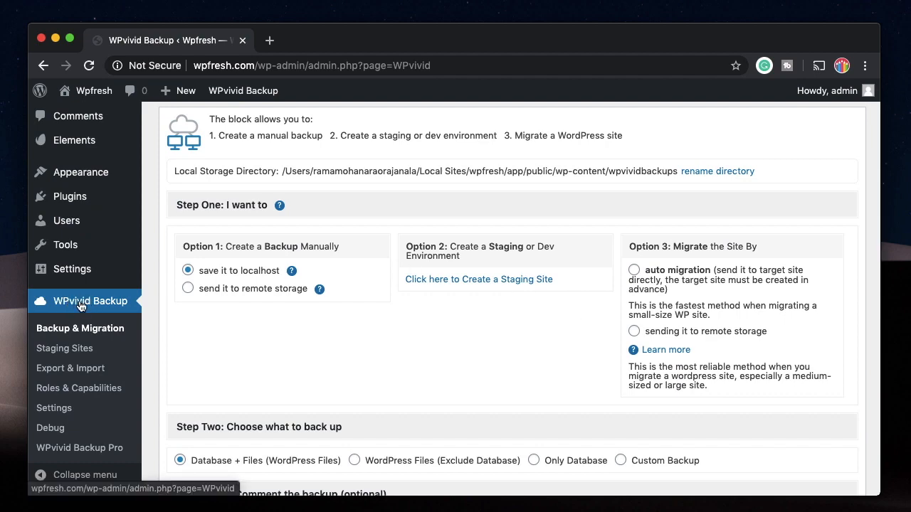
{"action": "scroll", "coordinate": [267, 353], "scroll_direction": "up", "scroll_amount": 5}
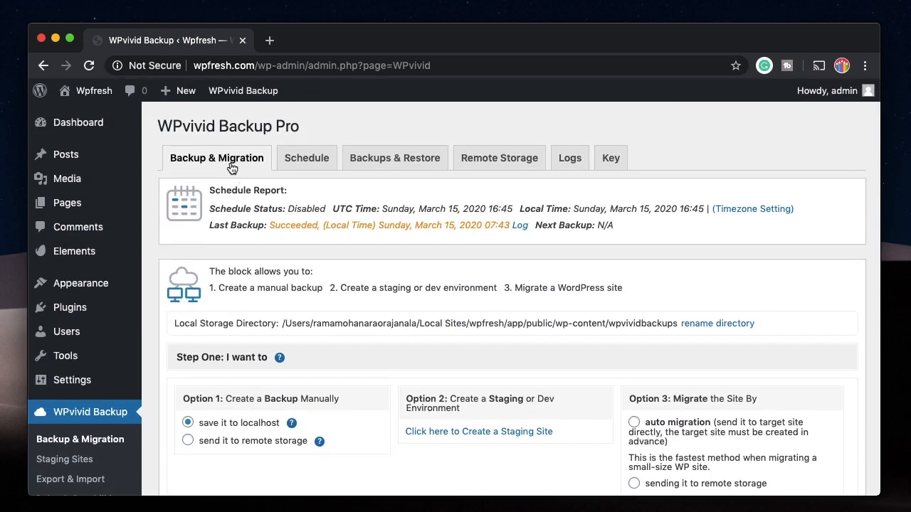
{"action": "scroll", "coordinate": [346, 363], "scroll_direction": "down", "scroll_amount": 4}
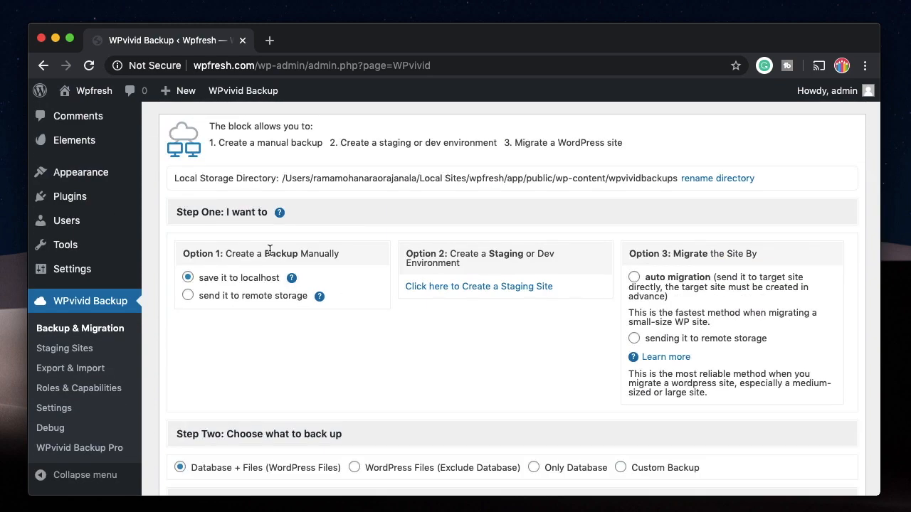
{"action": "triple_click", "coordinate": [284, 252]}
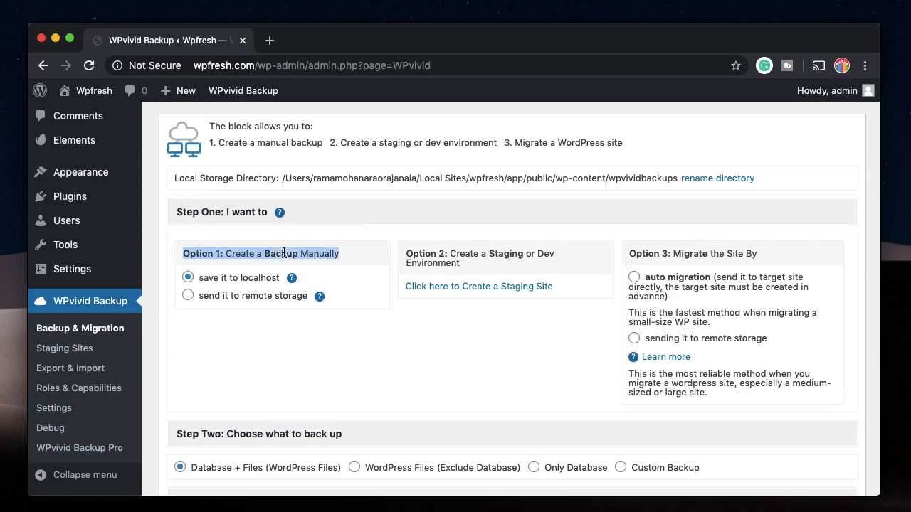
{"action": "scroll", "coordinate": [313, 159], "scroll_direction": "up", "scroll_amount": 4}
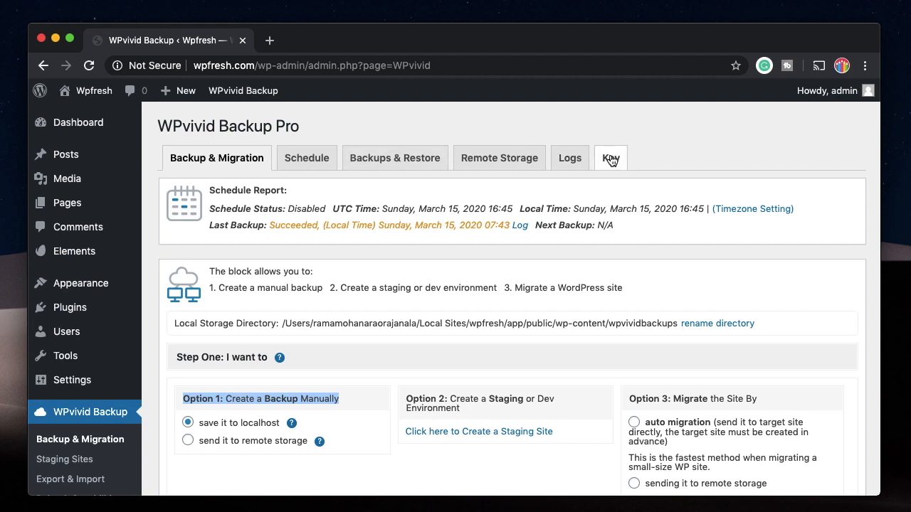
{"action": "scroll", "coordinate": [303, 317], "scroll_direction": "down", "scroll_amount": 3}
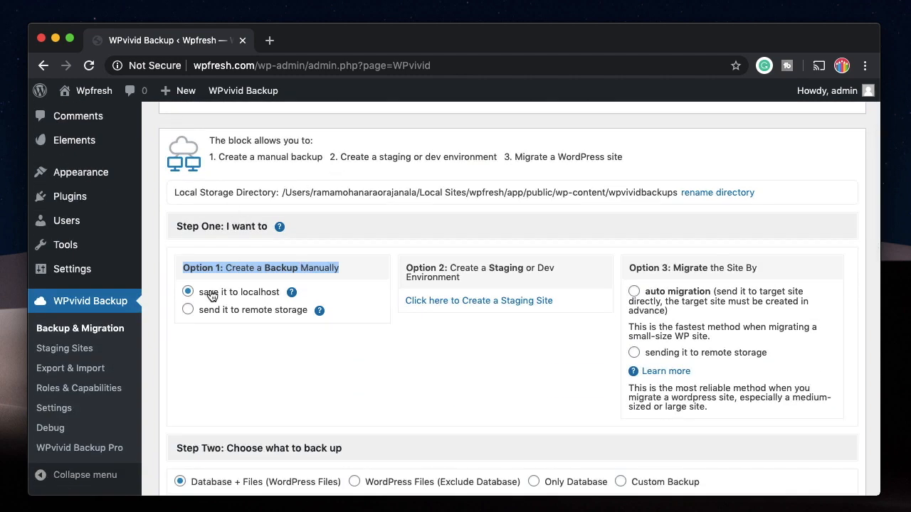
{"action": "mouse_move", "coordinate": [292, 293]}
{"action": "scroll", "coordinate": [337, 387], "scroll_direction": "down", "scroll_amount": 3}
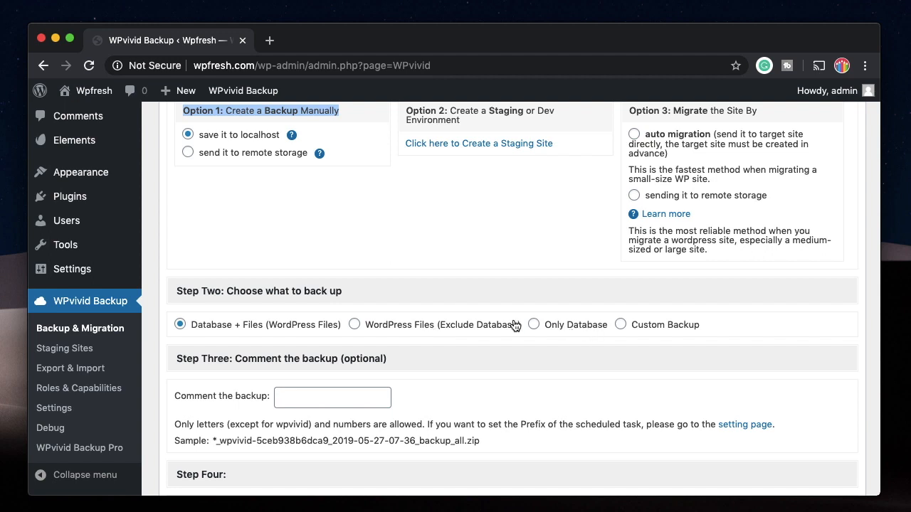
Choose Custom Backup as the manual backup content
{"action": "left_click", "coordinate": [620, 325]}
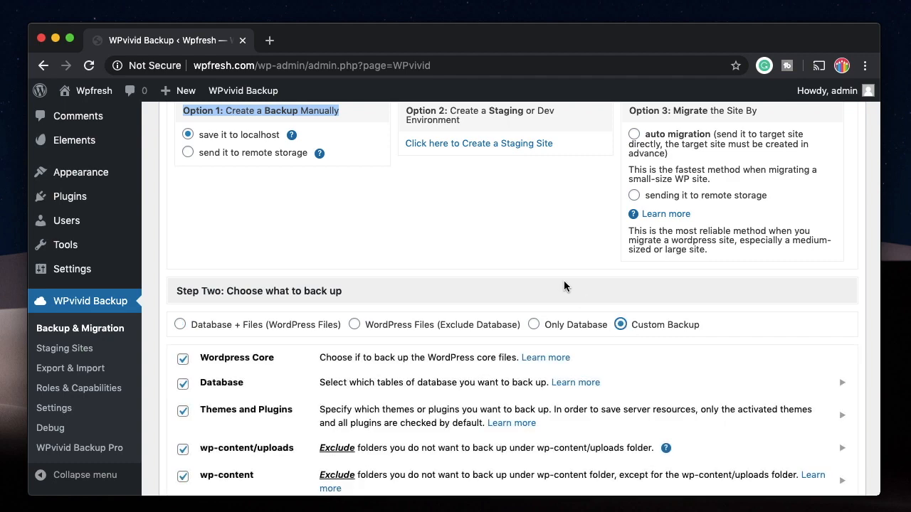
{"action": "scroll", "coordinate": [564, 286], "scroll_direction": "down", "scroll_amount": 3}
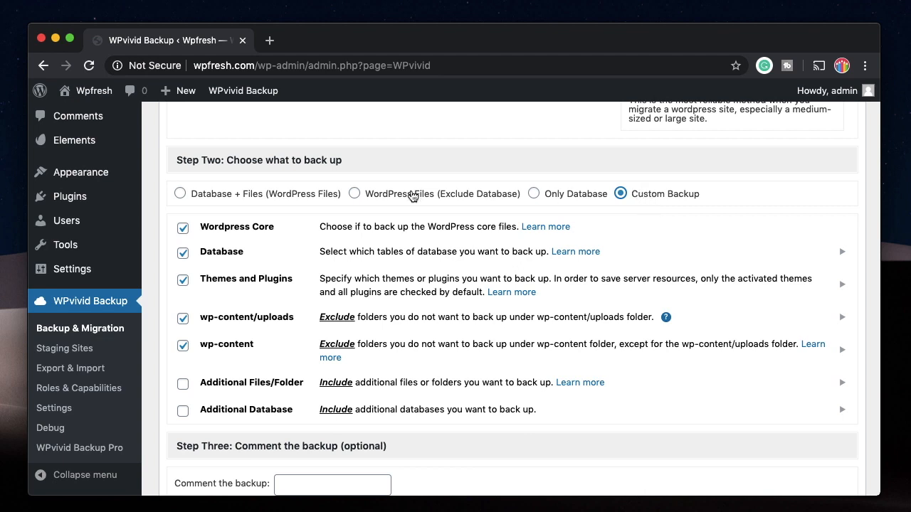
{"action": "scroll", "coordinate": [214, 348], "scroll_direction": "down", "scroll_amount": 3}
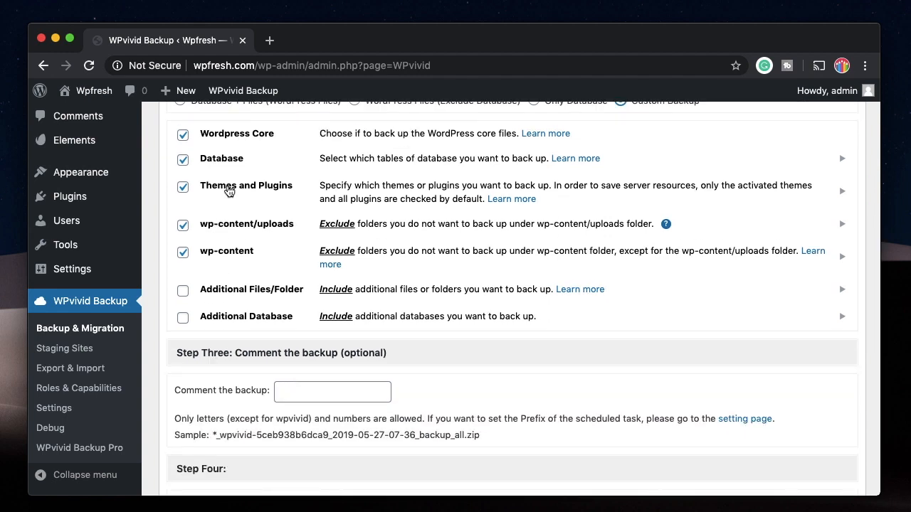
{"action": "scroll", "coordinate": [249, 302], "scroll_direction": "down", "scroll_amount": 3}
Add the comment 'wpfreshfirst' and start the local backup
{"action": "left_click", "coordinate": [300, 282]}
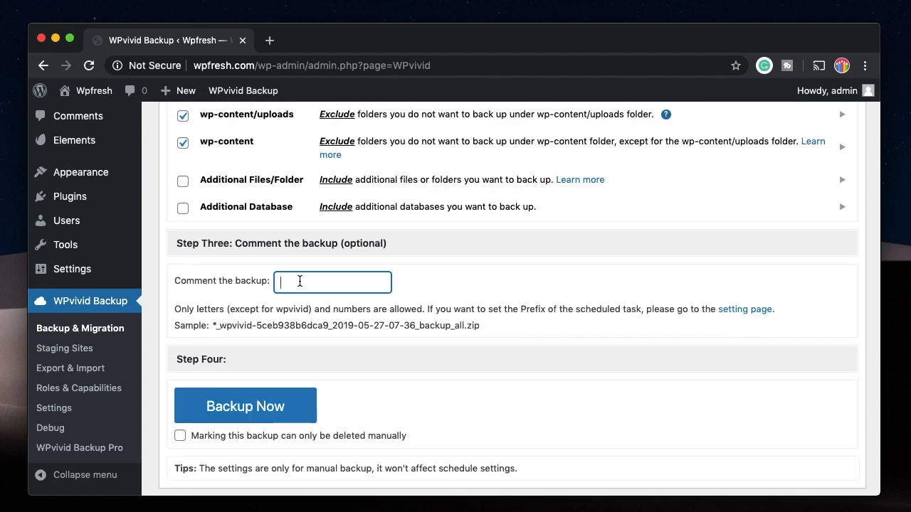
{"action": "type", "text": "wpfreshfirst"}
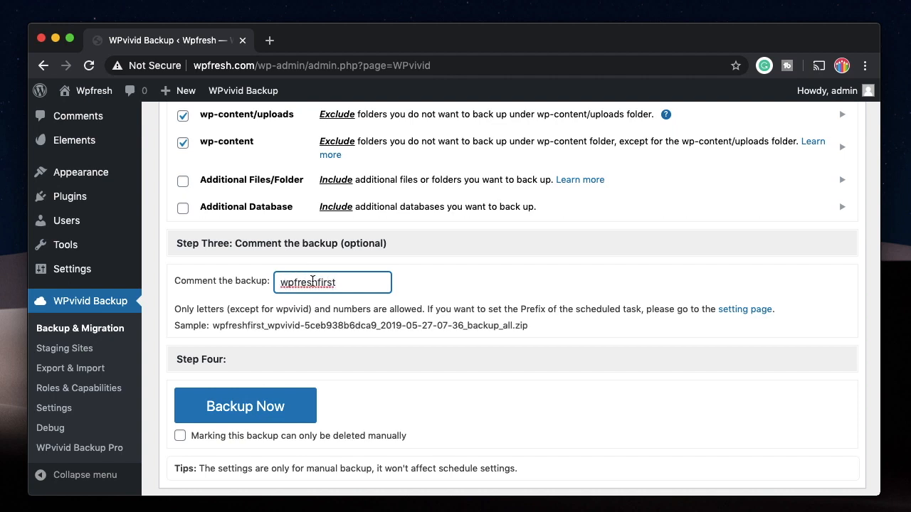
{"action": "triple_click", "coordinate": [239, 325]}
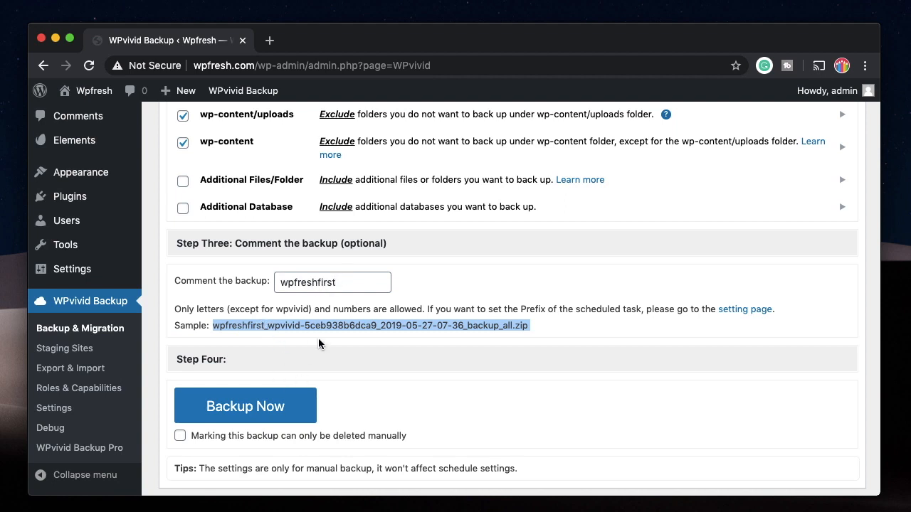
{"action": "scroll", "coordinate": [318, 339], "scroll_direction": "down", "scroll_amount": 3}
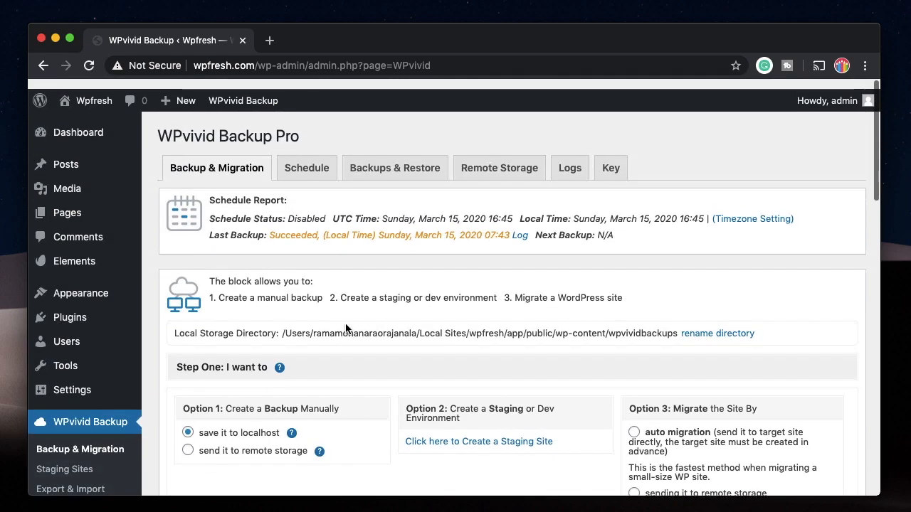
{"action": "scroll", "coordinate": [345, 323], "scroll_direction": "down", "scroll_amount": 10}
{"action": "scroll", "coordinate": [345, 327], "scroll_direction": "down", "scroll_amount": 4}
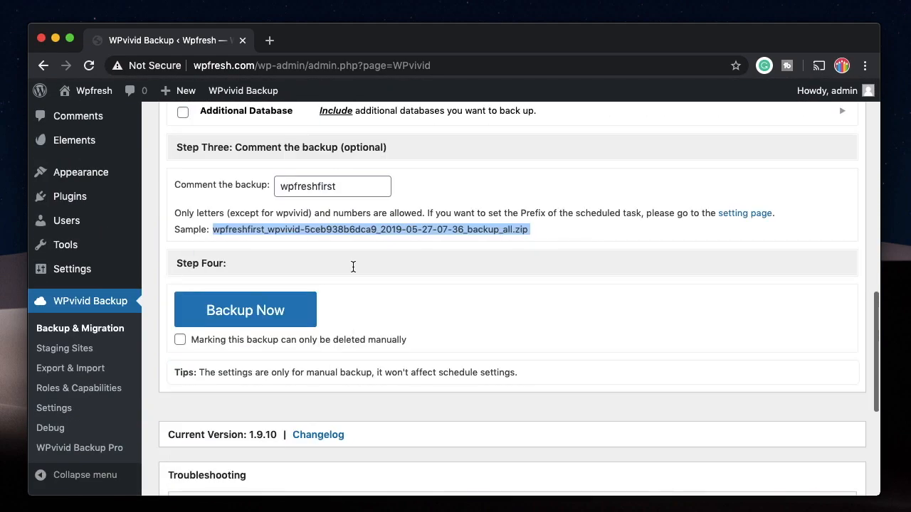
{"action": "left_click", "coordinate": [263, 312]}
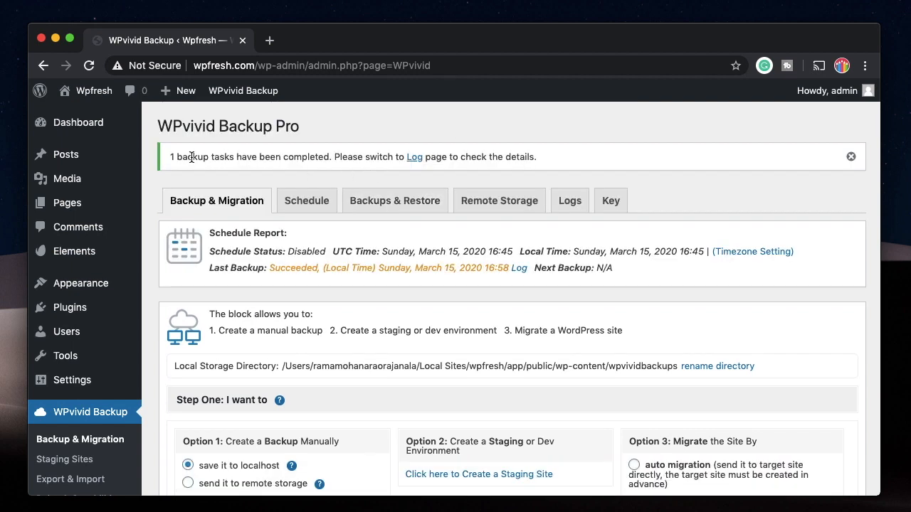
Go from the backup-completed notice to the Logs tab listing the 16:58:46 backup log
{"action": "double_click", "coordinate": [191, 157]}
{"action": "triple_click", "coordinate": [191, 158]}
{"action": "double_click", "coordinate": [191, 158]}
{"action": "triple_click", "coordinate": [191, 158]}
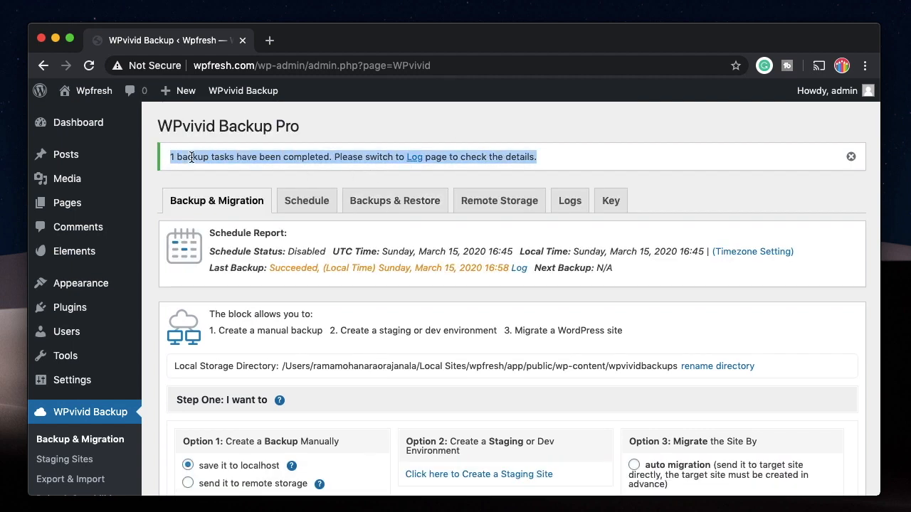
{"action": "left_click", "coordinate": [415, 162]}
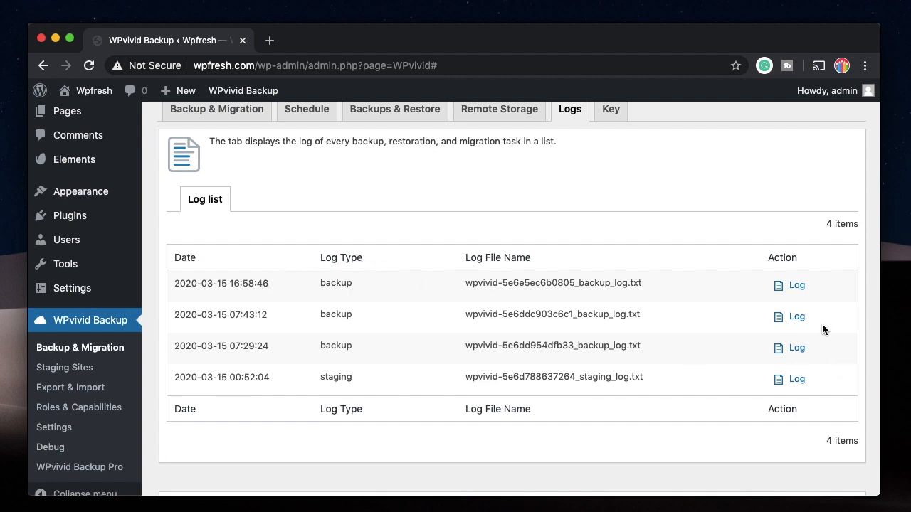
Open the newest backup log and read it to confirm Backup succeeded
{"action": "left_click", "coordinate": [785, 285]}
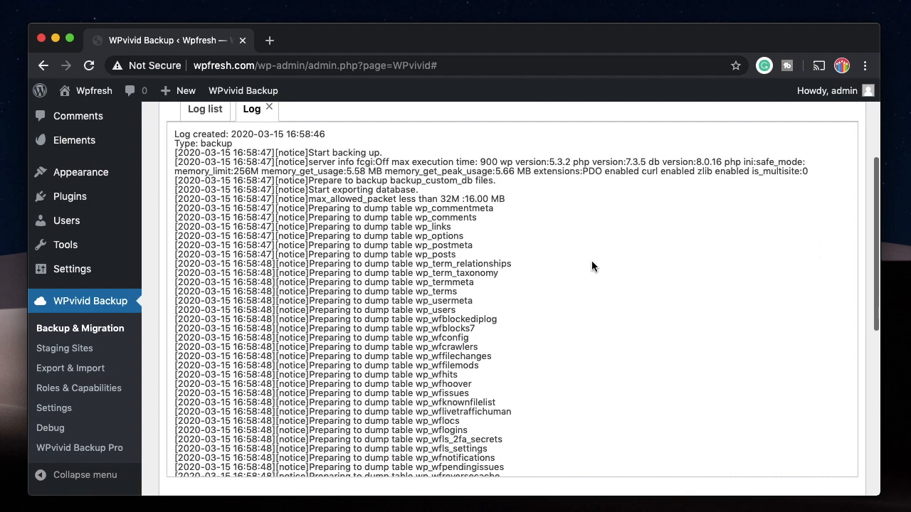
{"action": "scroll", "coordinate": [394, 285], "scroll_direction": "down", "scroll_amount": 15}
{"action": "scroll", "coordinate": [393, 285], "scroll_direction": "down", "scroll_amount": 2}
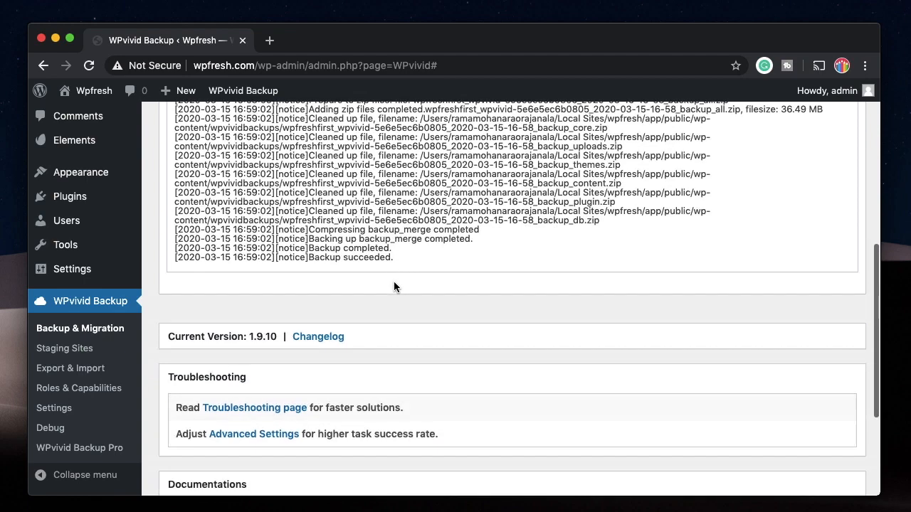
{"action": "scroll", "coordinate": [393, 284], "scroll_direction": "up", "scroll_amount": 5}
{"action": "scroll", "coordinate": [393, 282], "scroll_direction": "down", "scroll_amount": 3}
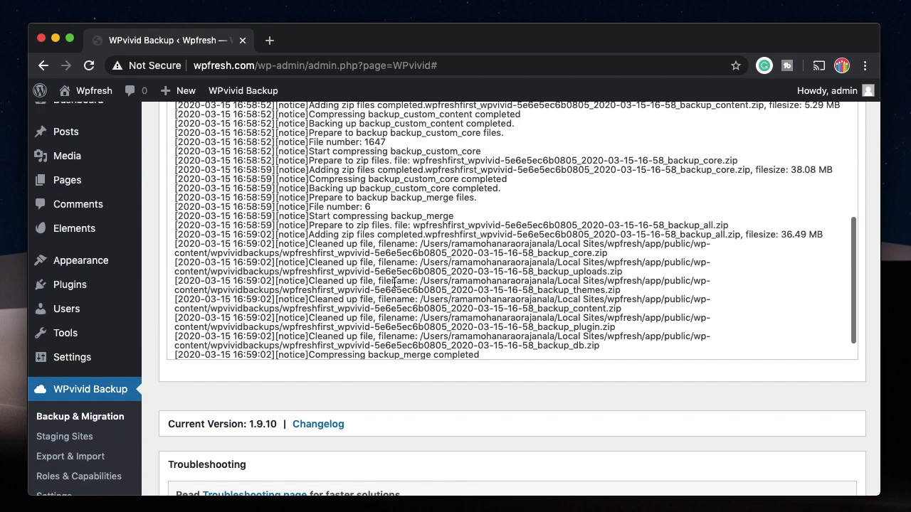
{"action": "scroll", "coordinate": [445, 302], "scroll_direction": "up", "scroll_amount": 5}
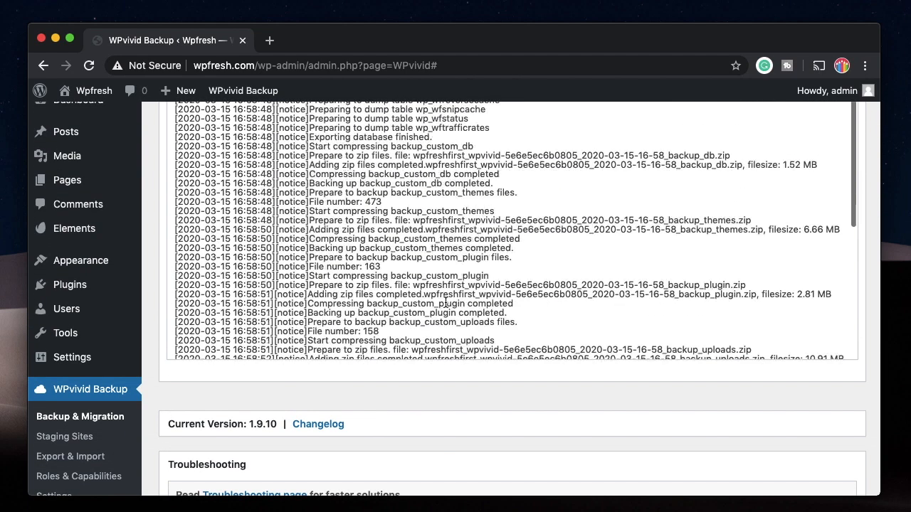
{"action": "scroll", "coordinate": [427, 270], "scroll_direction": "down", "scroll_amount": 5}
Select the backup folder path in the log and search for the wpvividbackups folder
{"action": "left_click_drag", "start_coordinate": [418, 243], "coordinate": [584, 224]}
{"action": "left_click_drag", "start_coordinate": [630, 246], "coordinate": [282, 252]}
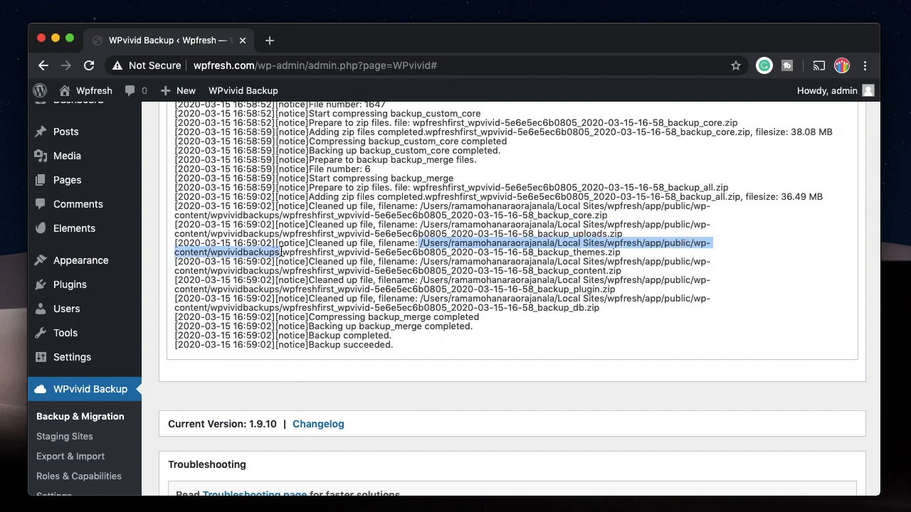
{"action": "key", "text": "super+space"}
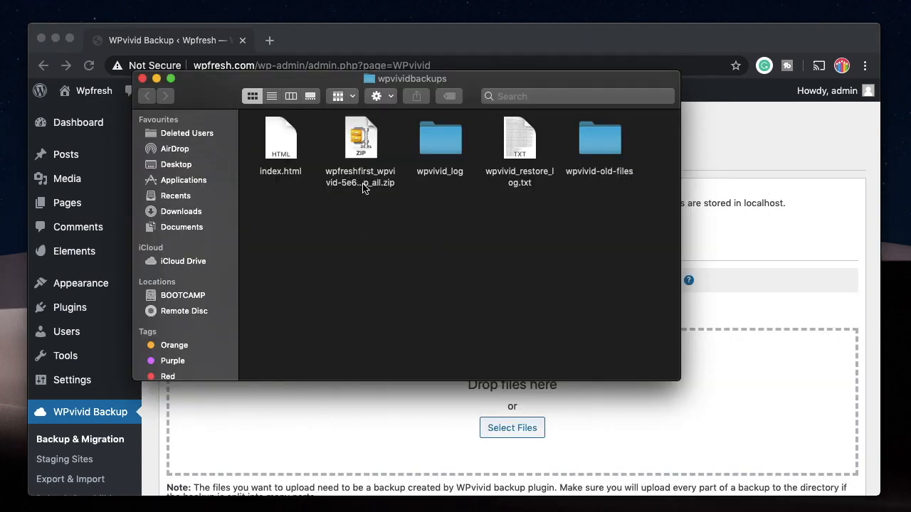
Select the wpfreshfirst backup zip, minimize Finder and return to the browser
{"action": "left_click", "coordinate": [362, 188]}
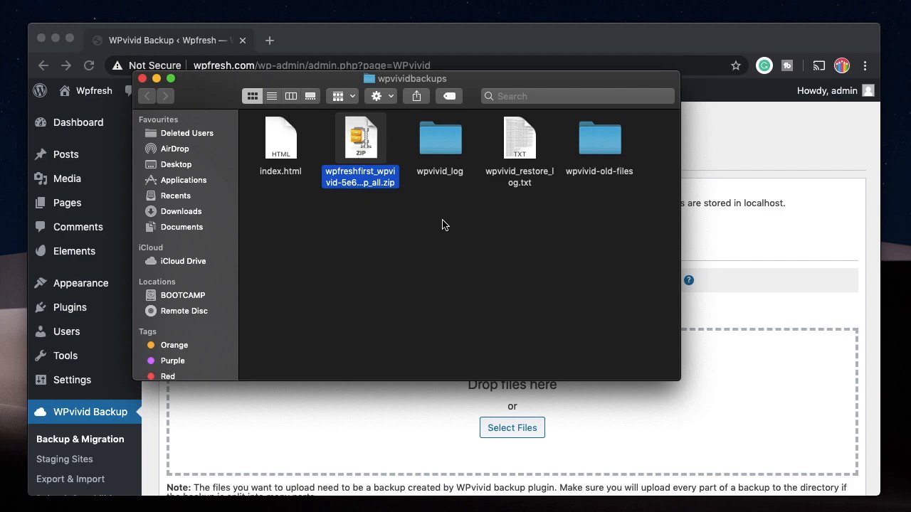
{"action": "left_click", "coordinate": [156, 79]}
{"action": "left_click", "coordinate": [340, 303]}
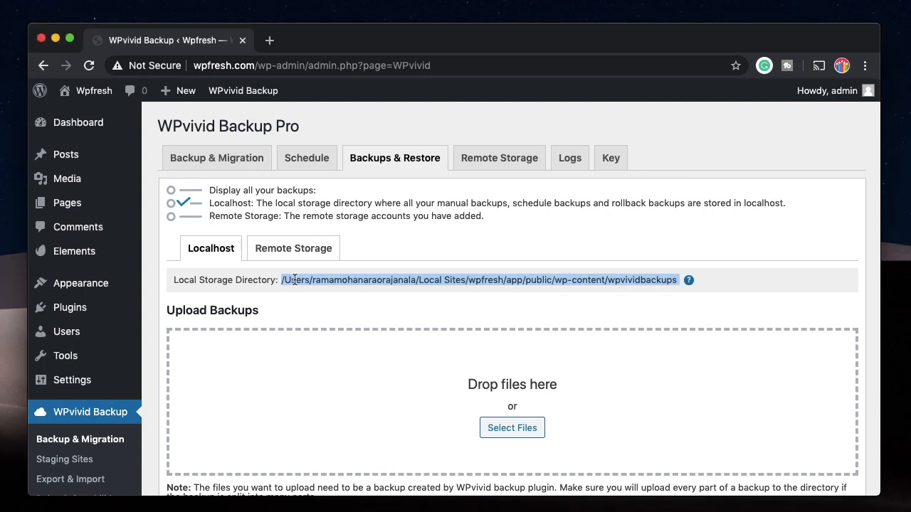
Highlight the Localhost storage directory path, then clear the selection
{"action": "double_click", "coordinate": [407, 278]}
{"action": "triple_click", "coordinate": [407, 278]}
{"action": "scroll", "coordinate": [355, 301], "scroll_direction": "down", "scroll_amount": 15}
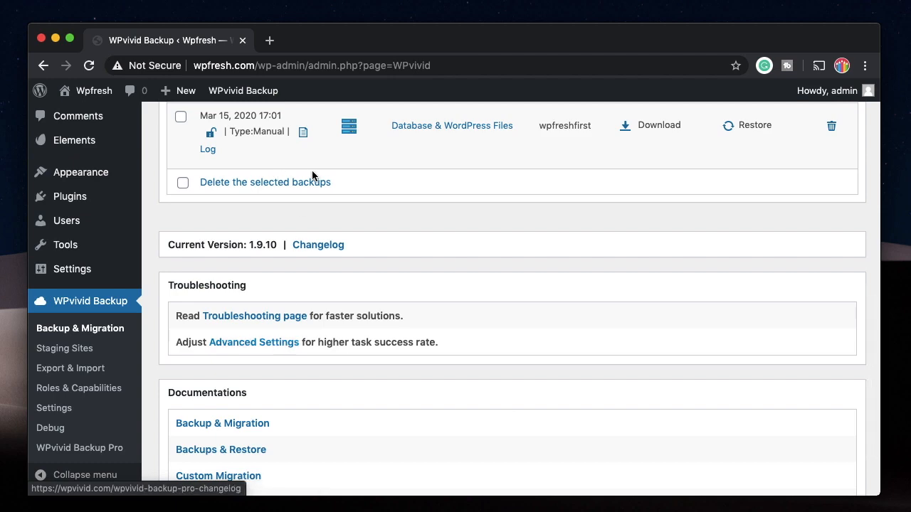
{"action": "scroll", "coordinate": [370, 192], "scroll_direction": "up", "scroll_amount": 15}
{"action": "left_click", "coordinate": [409, 115]}
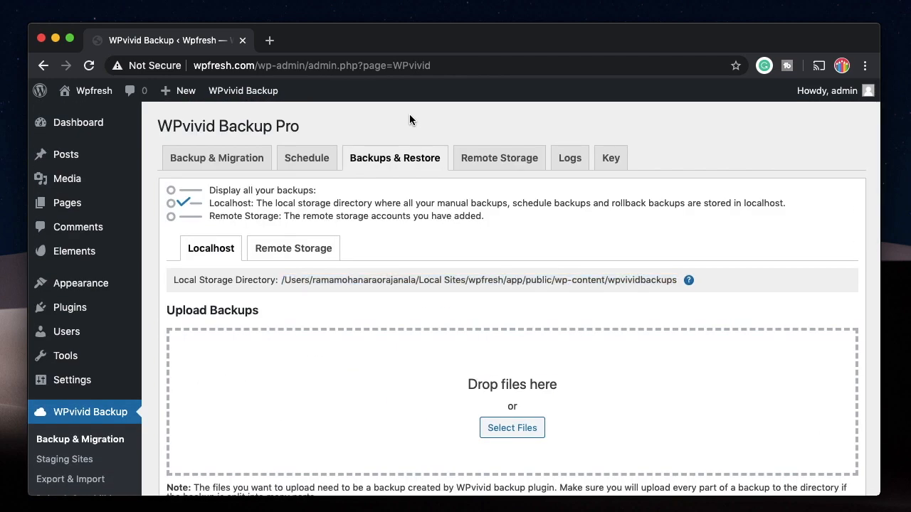
Browse the Plugins and Pages lists, then open All Posts
{"action": "mouse_move", "coordinate": [70, 307]}
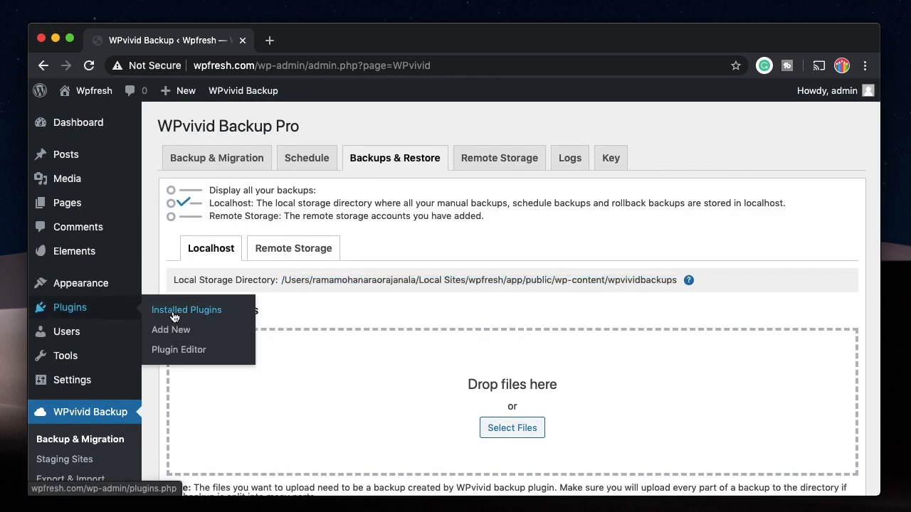
{"action": "left_click", "coordinate": [177, 311]}
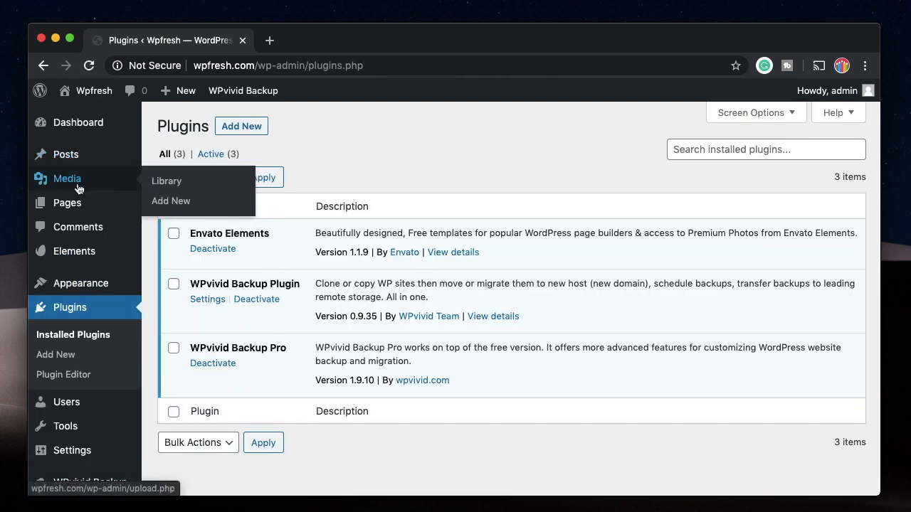
{"action": "mouse_move", "coordinate": [114, 204]}
{"action": "left_click", "coordinate": [151, 212]}
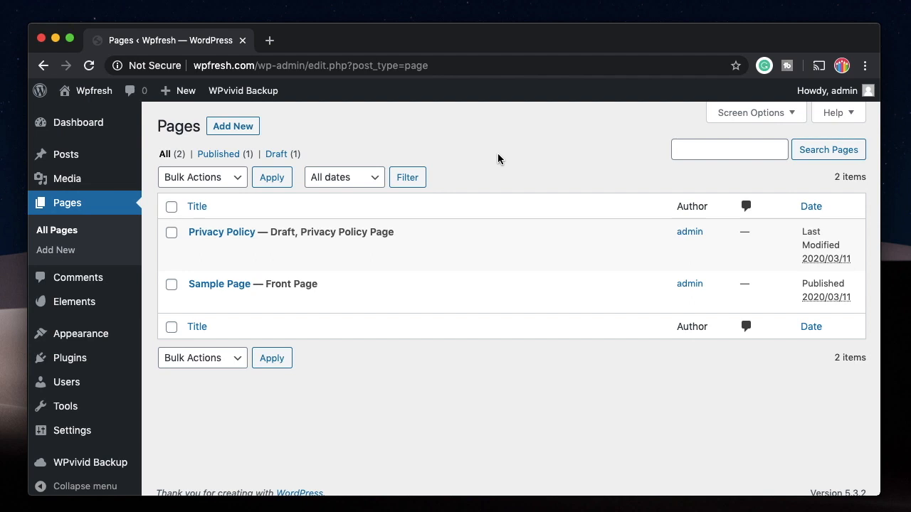
{"action": "mouse_move", "coordinate": [361, 230]}
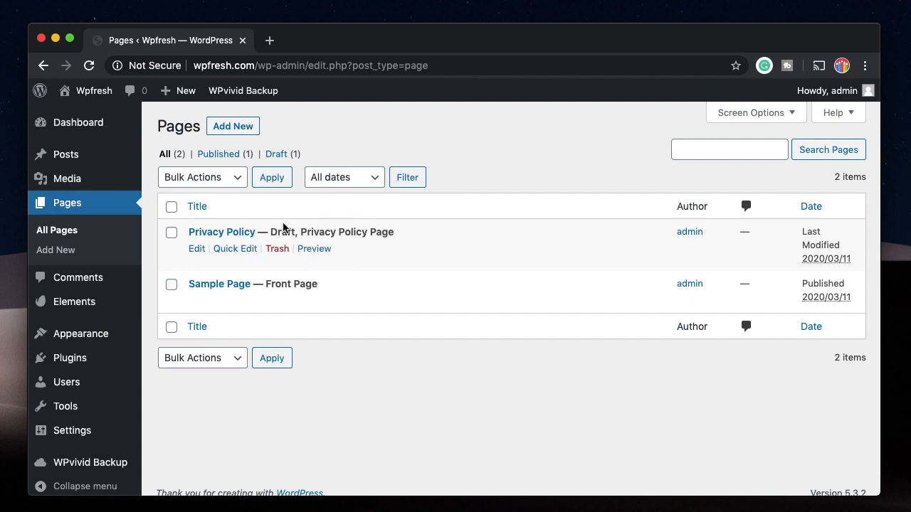
{"action": "mouse_move", "coordinate": [106, 157]}
{"action": "left_click", "coordinate": [154, 155]}
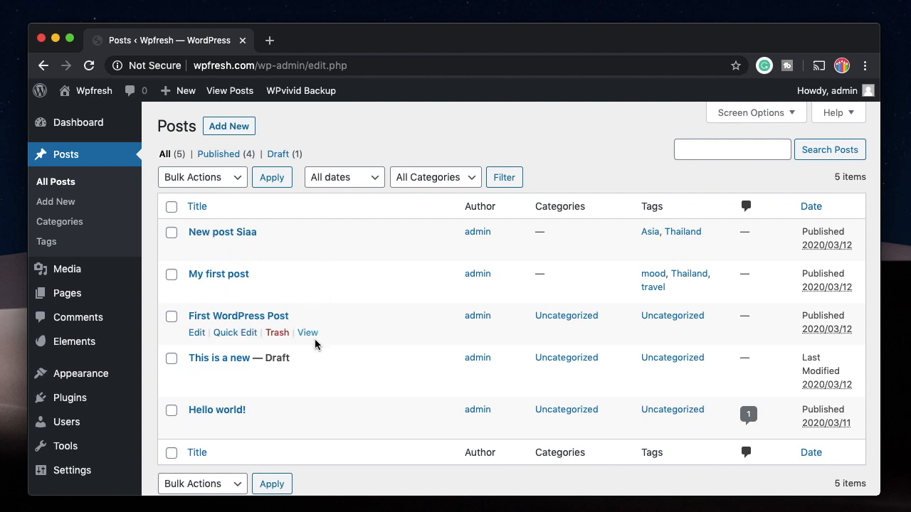
Move all five posts to the Trash with a bulk action
{"action": "scroll", "coordinate": [315, 345], "scroll_direction": "down", "scroll_amount": 1}
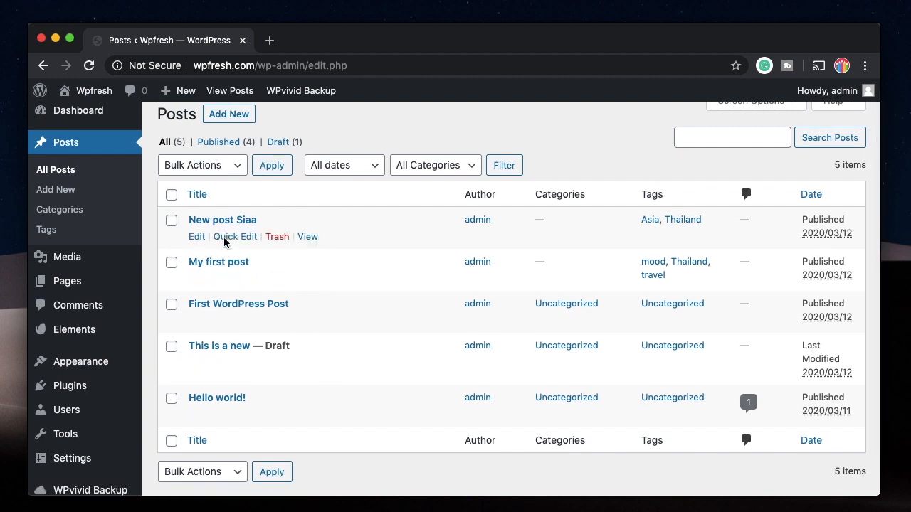
{"action": "left_click", "coordinate": [170, 194]}
{"action": "left_click", "coordinate": [211, 172]}
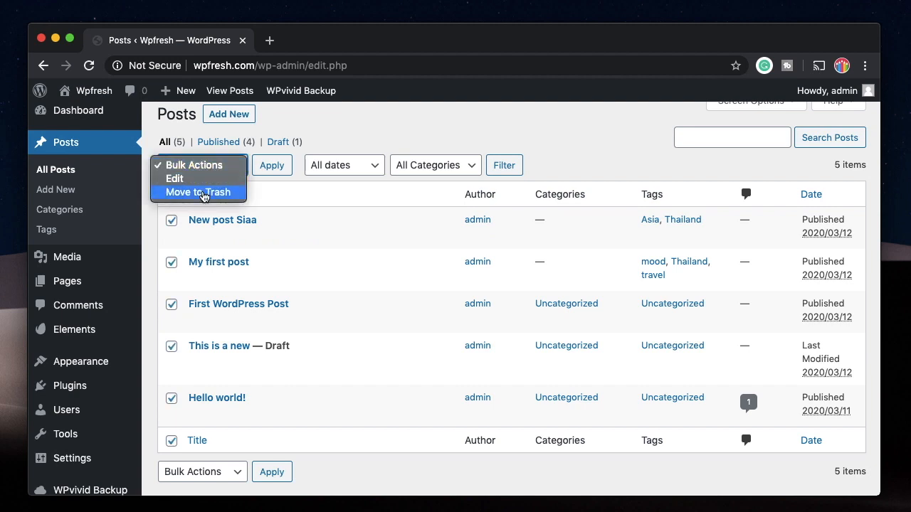
{"action": "left_click", "coordinate": [202, 193]}
{"action": "left_click", "coordinate": [272, 168]}
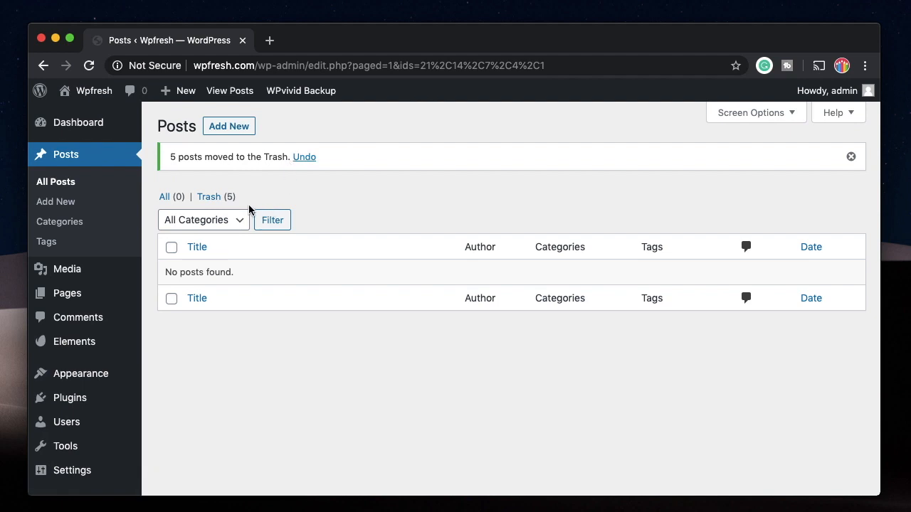
Permanently delete the five trashed posts and dismiss the confirmation notice
{"action": "left_click", "coordinate": [211, 197]}
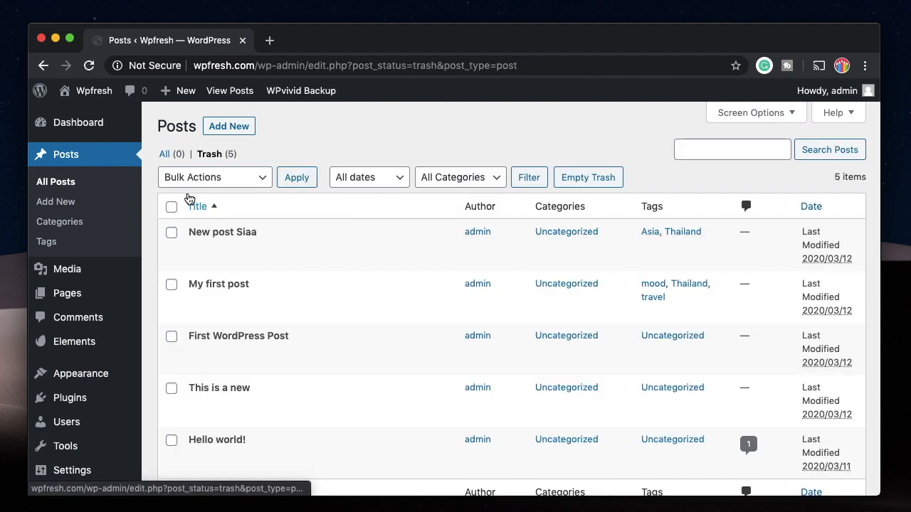
{"action": "left_click", "coordinate": [172, 206]}
{"action": "left_click", "coordinate": [222, 174]}
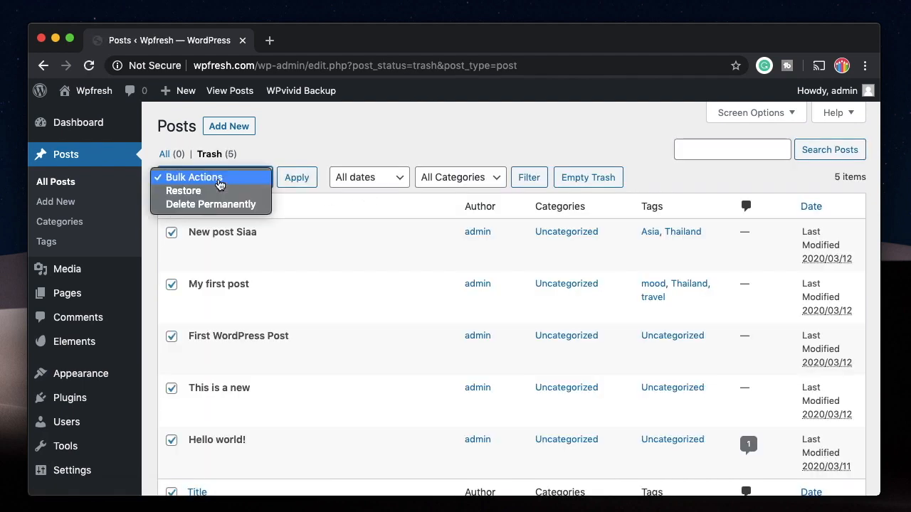
{"action": "left_click", "coordinate": [215, 204]}
{"action": "left_click", "coordinate": [297, 184]}
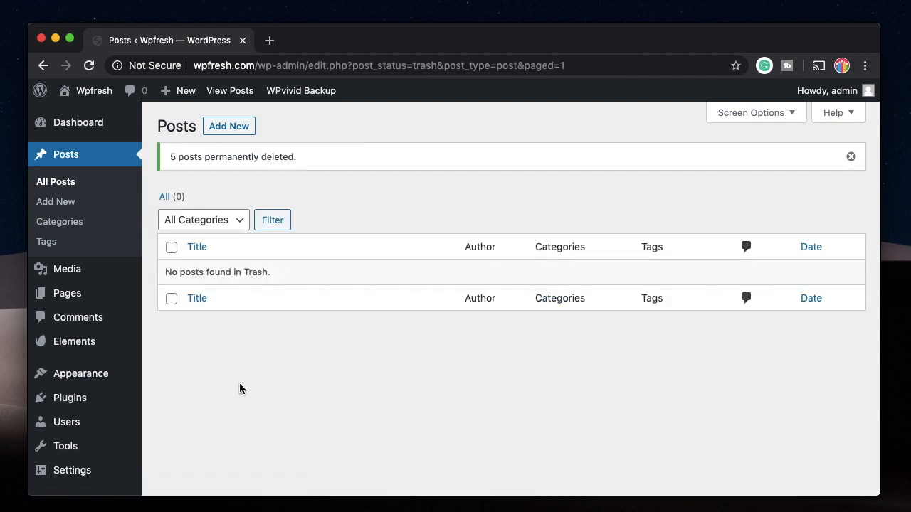
{"action": "left_click", "coordinate": [851, 157]}
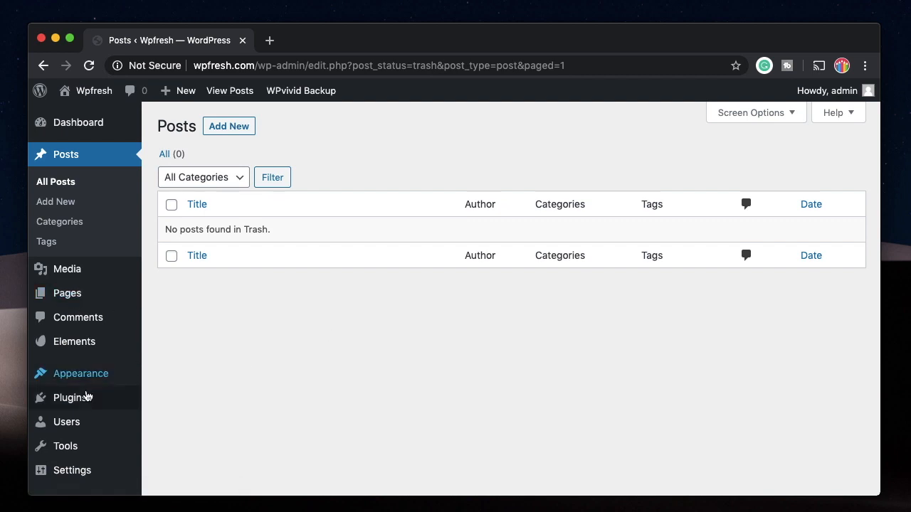
Search Add New plugins for 'eleme' and install Elementor Page Builder
{"action": "mouse_move", "coordinate": [84, 404]}
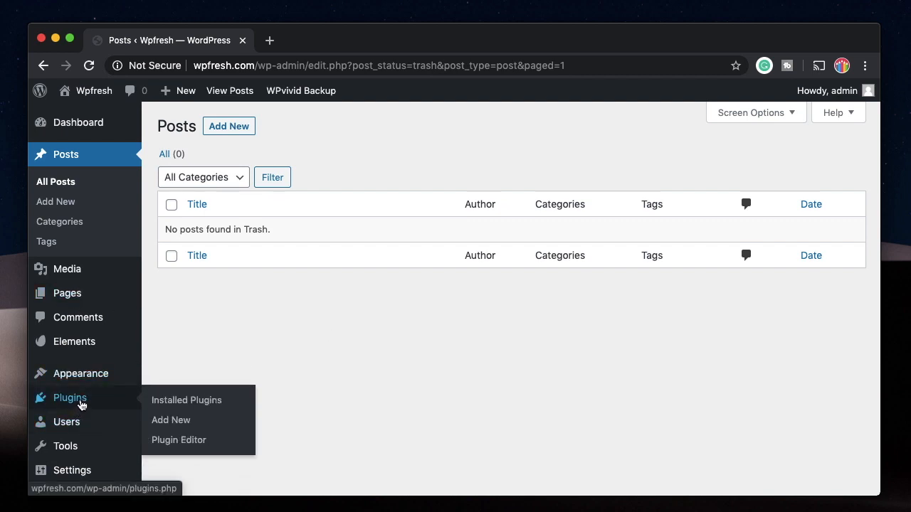
{"action": "left_click", "coordinate": [160, 419]}
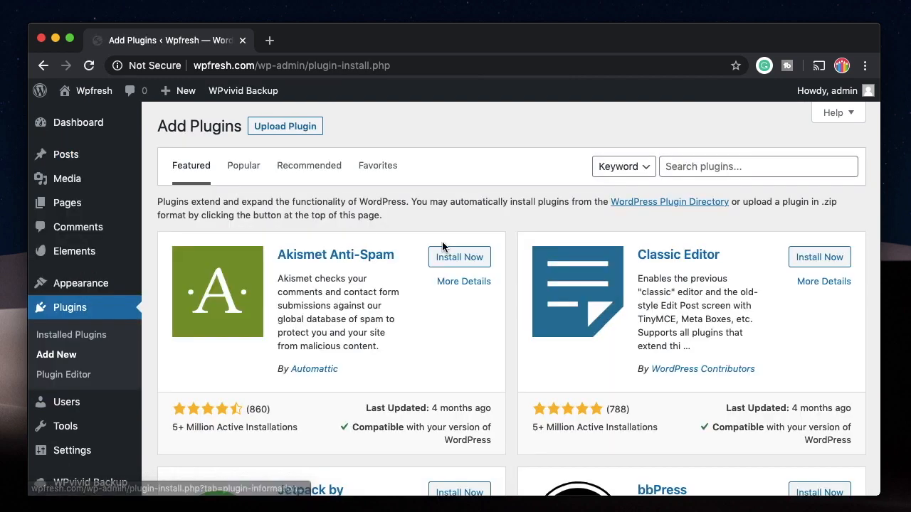
{"action": "left_click", "coordinate": [744, 166]}
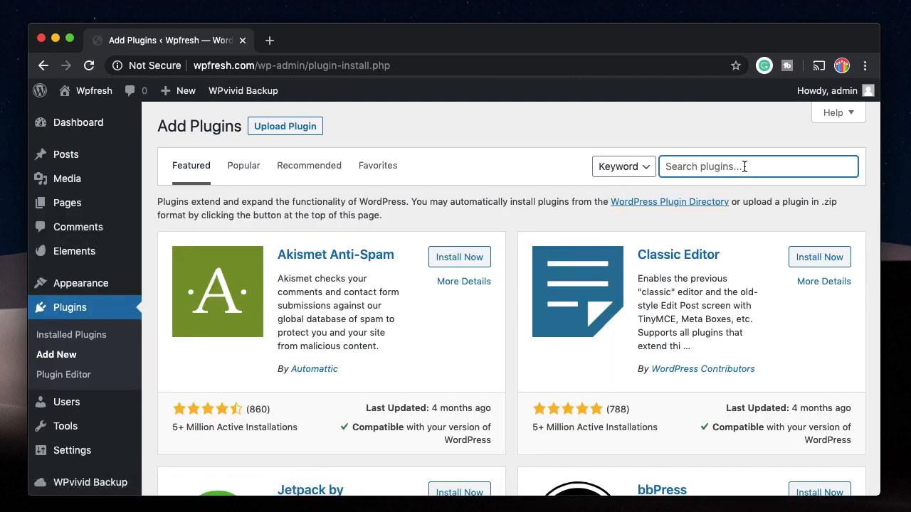
{"action": "type", "text": "ele"}
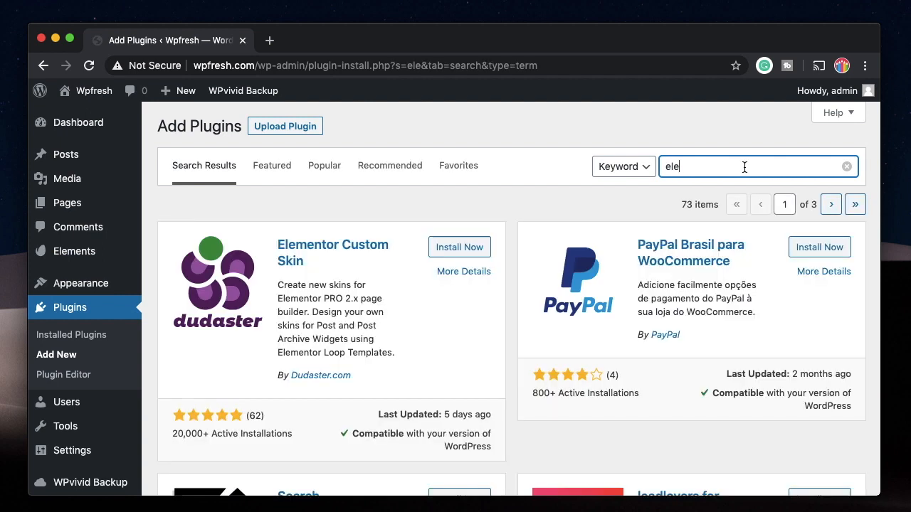
{"action": "type", "text": "mentor"}
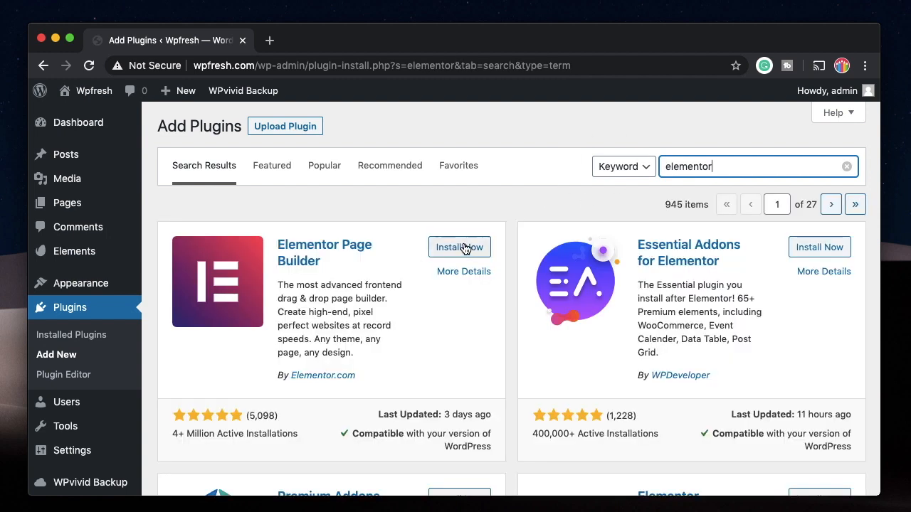
{"action": "left_click", "coordinate": [475, 248]}
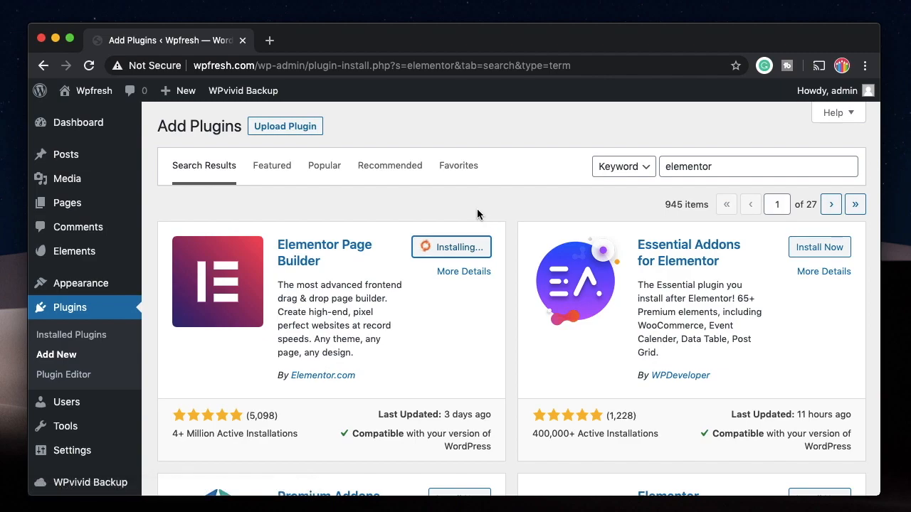
Install the Happy Elementor Addons plugin from the search results
{"action": "scroll", "coordinate": [477, 209], "scroll_direction": "down", "scroll_amount": 1}
{"action": "scroll", "coordinate": [477, 209], "scroll_direction": "down", "scroll_amount": 10}
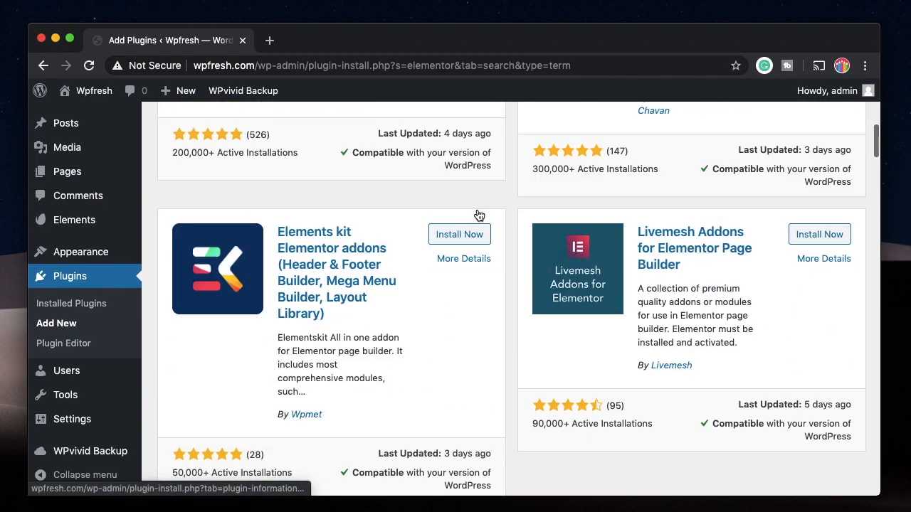
{"action": "scroll", "coordinate": [477, 212], "scroll_direction": "down", "scroll_amount": 17}
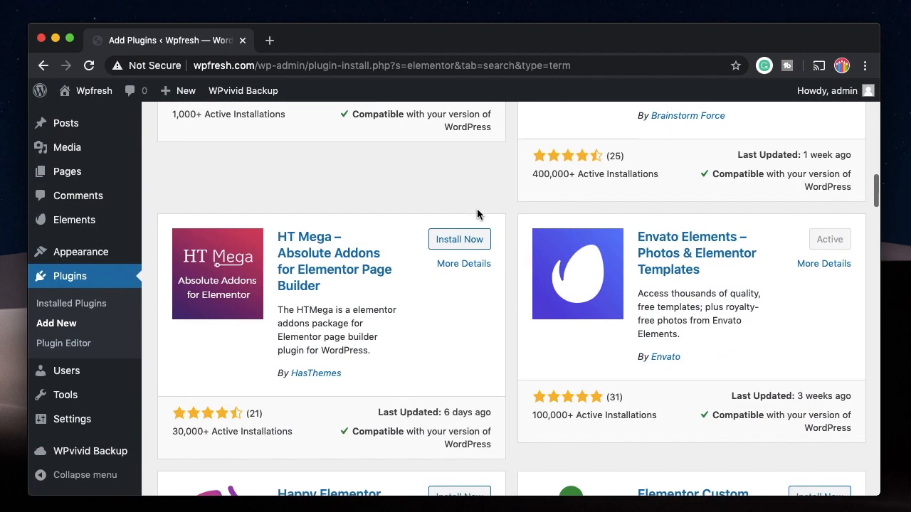
{"action": "scroll", "coordinate": [476, 208], "scroll_direction": "down", "scroll_amount": 2}
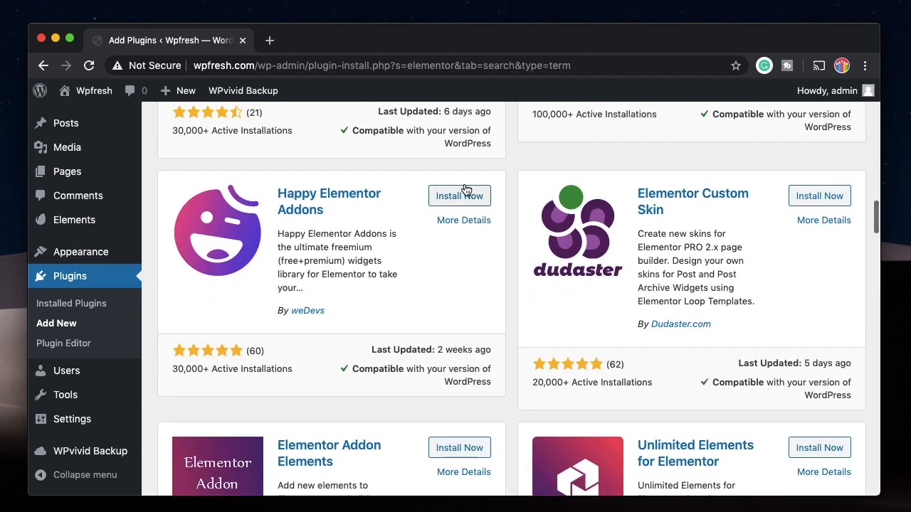
{"action": "left_click", "coordinate": [463, 194]}
{"action": "scroll", "coordinate": [307, 270], "scroll_direction": "down", "scroll_amount": 1}
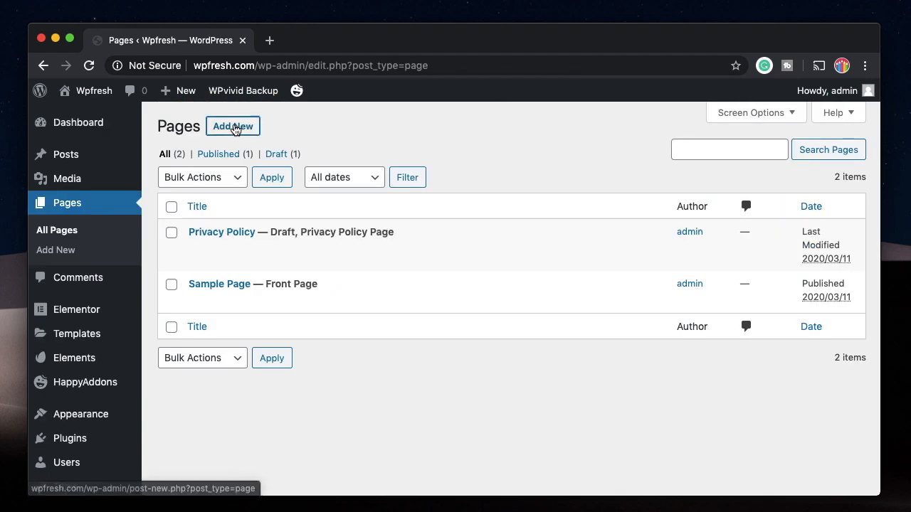
Create a new page titled 'Test Page' and open it with Edit with Elementor
{"action": "left_click", "coordinate": [238, 126]}
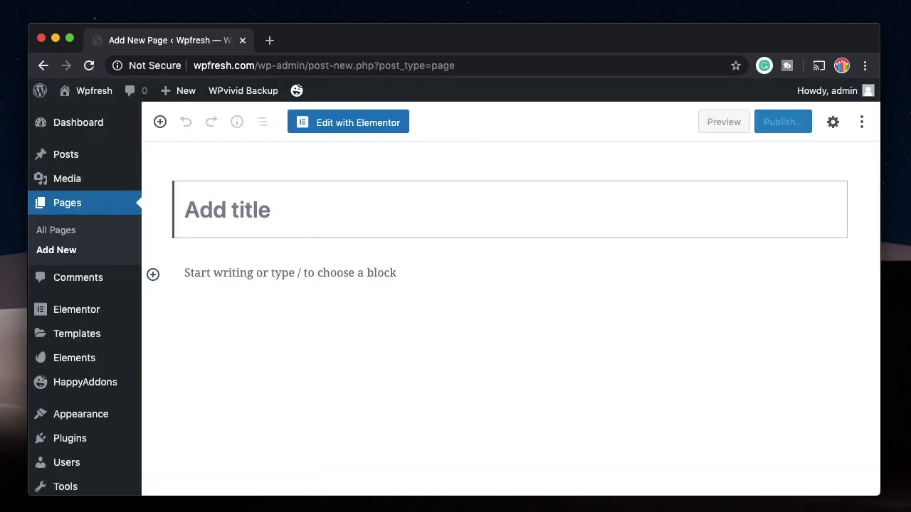
{"action": "type", "text": "Test Page"}
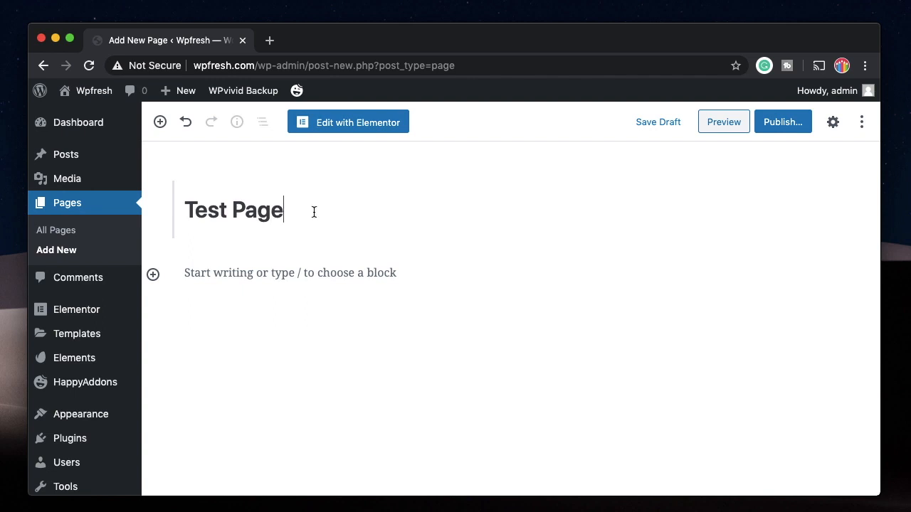
{"action": "left_click", "coordinate": [380, 121]}
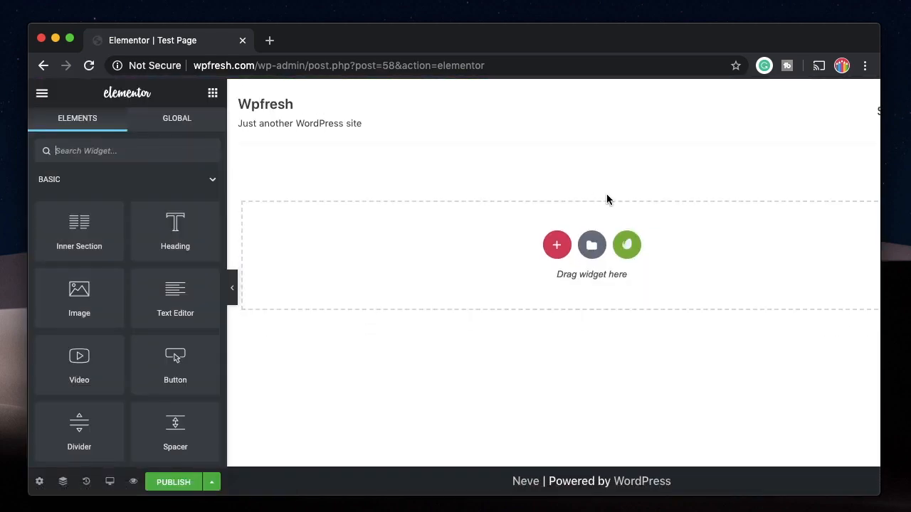
Import the Flight Training - Home 1 template from a free Envato Elements kit
{"action": "left_click", "coordinate": [626, 244]}
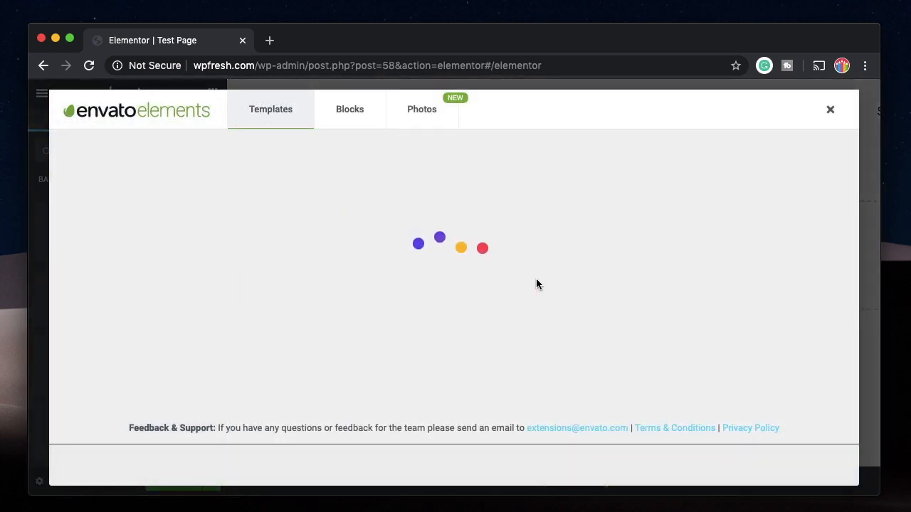
{"action": "scroll", "coordinate": [459, 304], "scroll_direction": "down", "scroll_amount": 20}
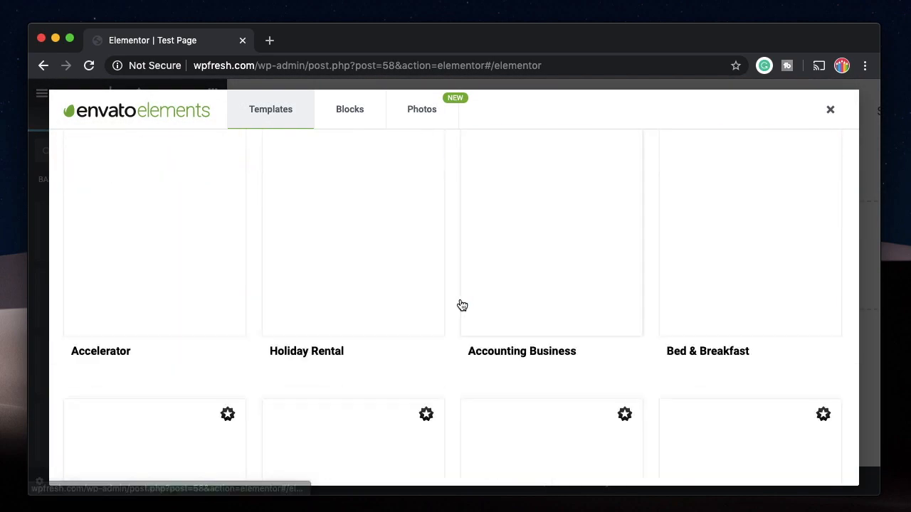
{"action": "left_click", "coordinate": [183, 253]}
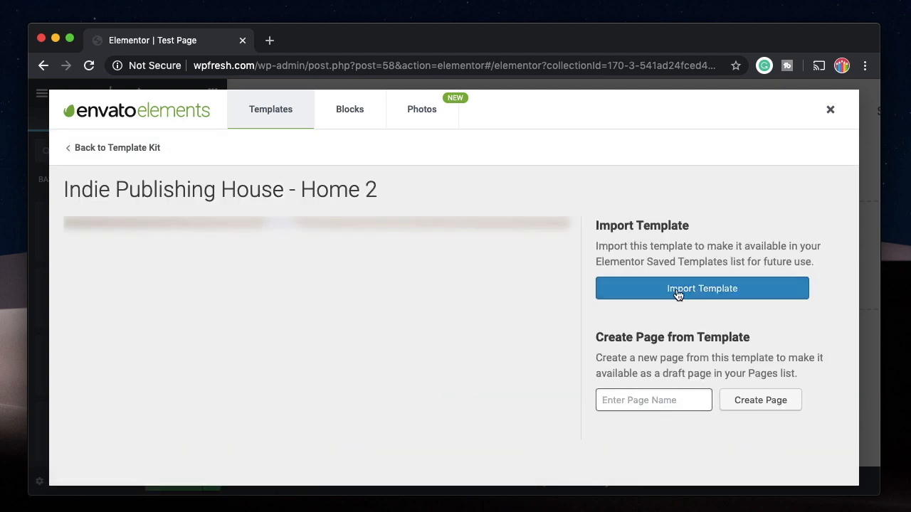
{"action": "left_click", "coordinate": [677, 293]}
{"action": "scroll", "coordinate": [341, 322], "scroll_direction": "down", "scroll_amount": 10}
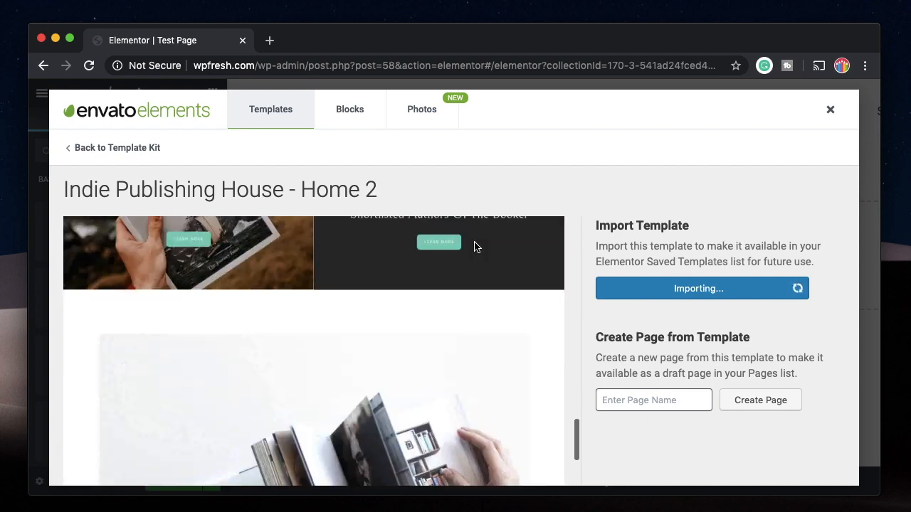
{"action": "scroll", "coordinate": [474, 247], "scroll_direction": "down", "scroll_amount": 8}
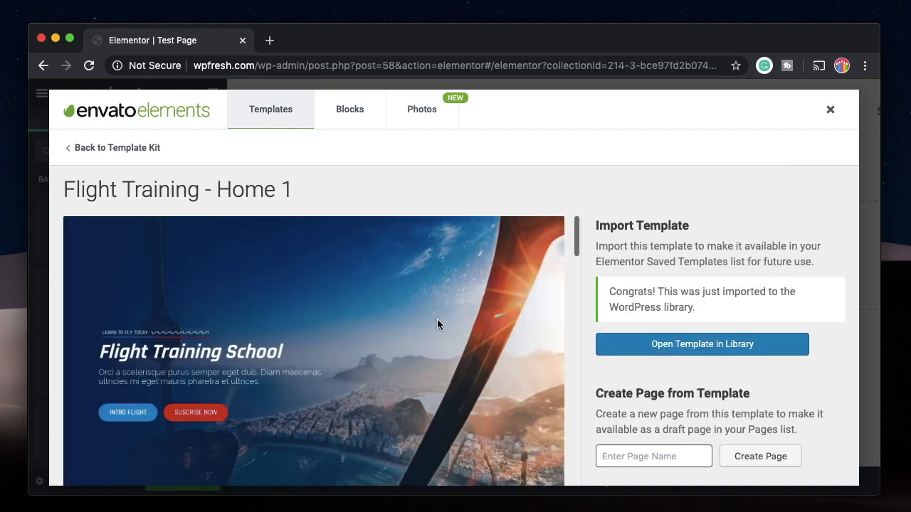
{"action": "scroll", "coordinate": [437, 324], "scroll_direction": "down", "scroll_amount": 10}
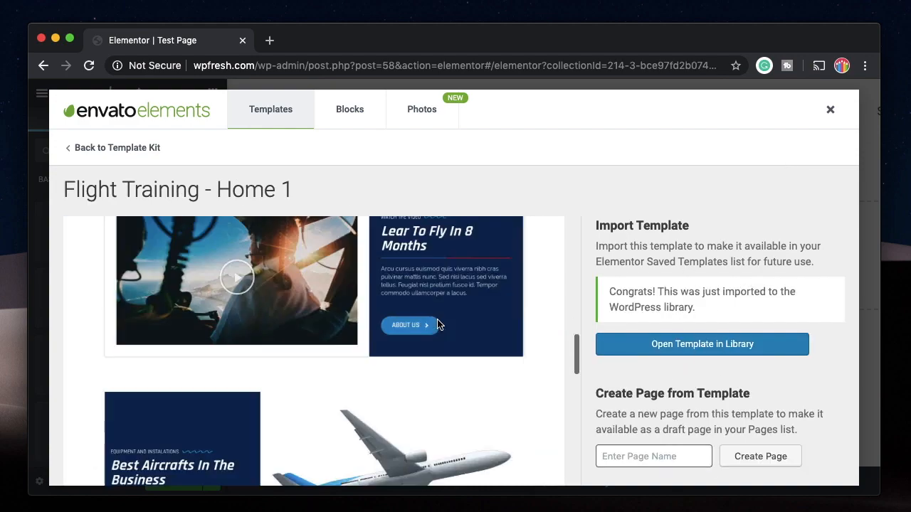
Close the template library and publish Test Page
{"action": "left_click", "coordinate": [830, 109]}
{"action": "left_click", "coordinate": [178, 482]}
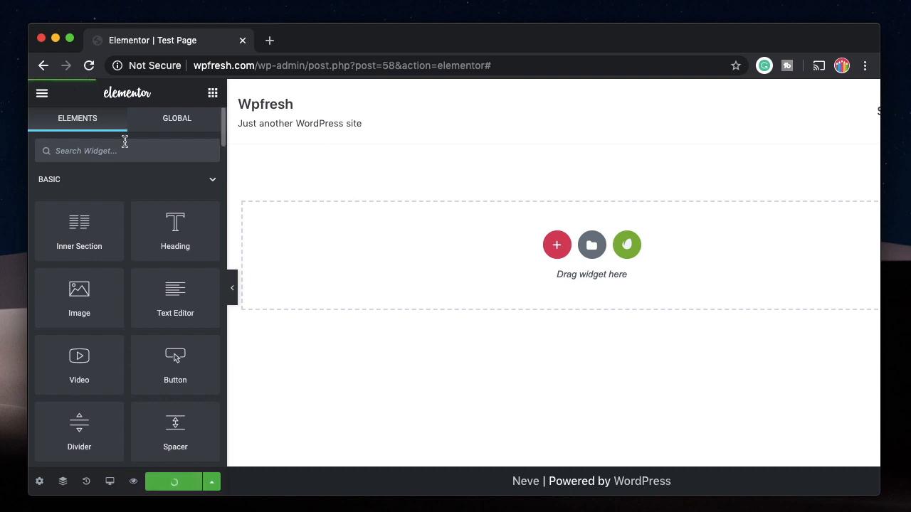
{"action": "key", "text": "super+r"}
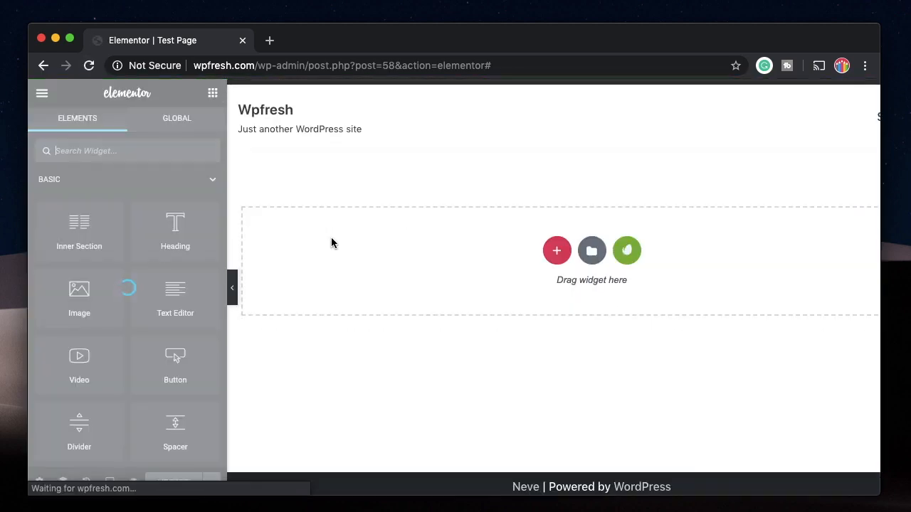
Insert the Indie Publishing House Home 2 template with its document settings and update the page
{"action": "left_click", "coordinate": [590, 249]}
{"action": "left_click", "coordinate": [528, 114]}
{"action": "left_click", "coordinate": [681, 228]}
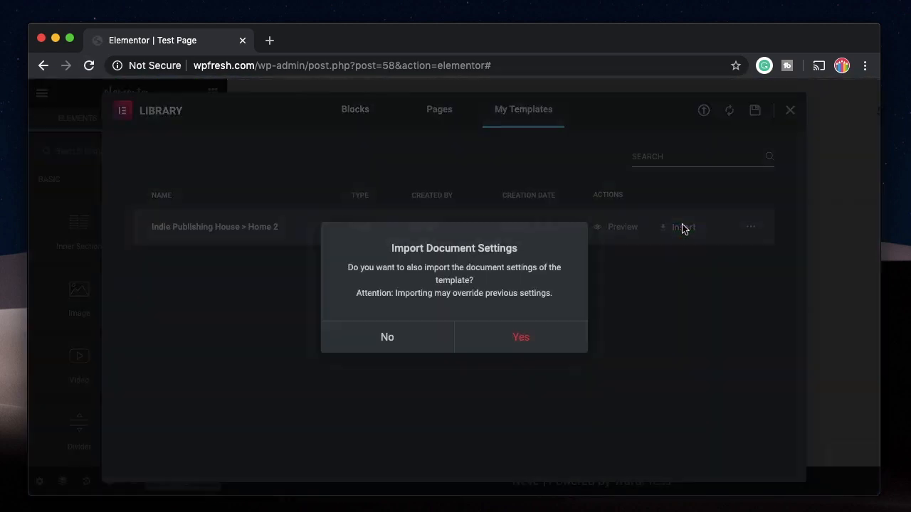
{"action": "left_click", "coordinate": [522, 342]}
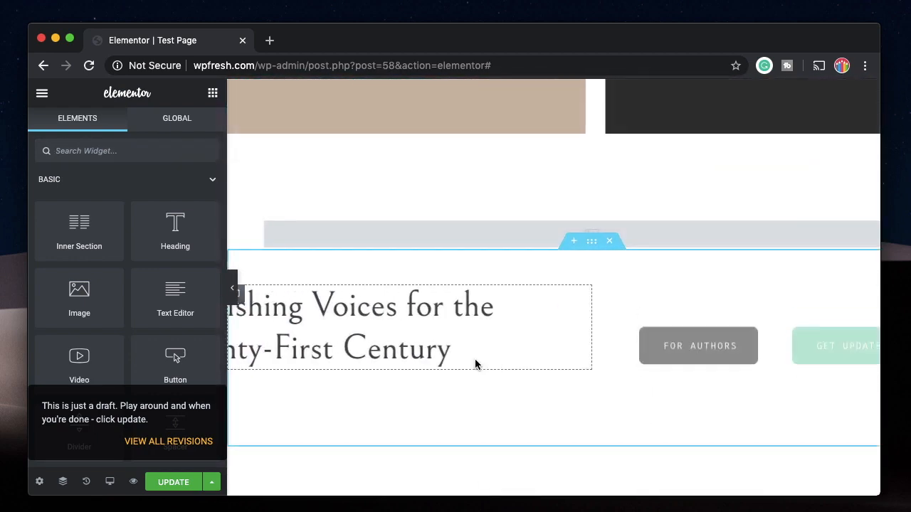
{"action": "scroll", "coordinate": [475, 361], "scroll_direction": "down", "scroll_amount": 1}
{"action": "left_click", "coordinate": [187, 483]}
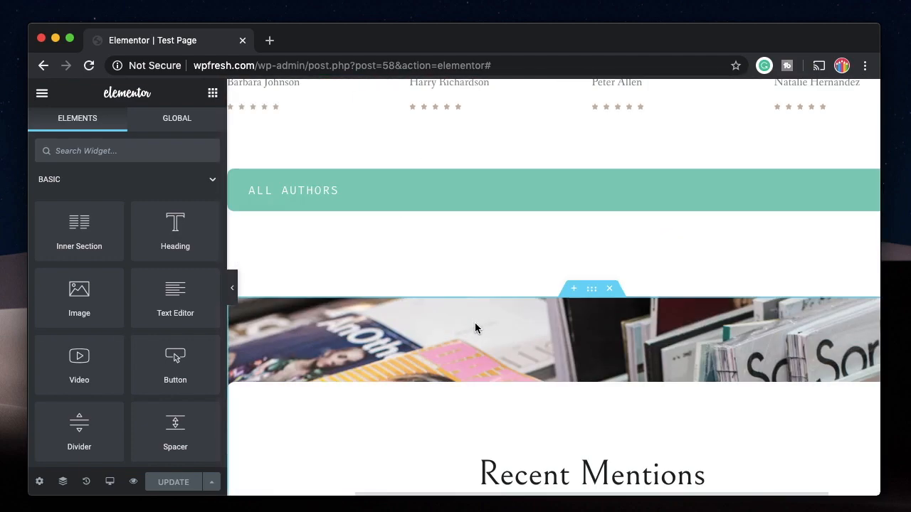
Open the WordPress Dashboard via the quick search 'da'
{"action": "key", "text": "super+e"}
{"action": "type", "text": "da"}
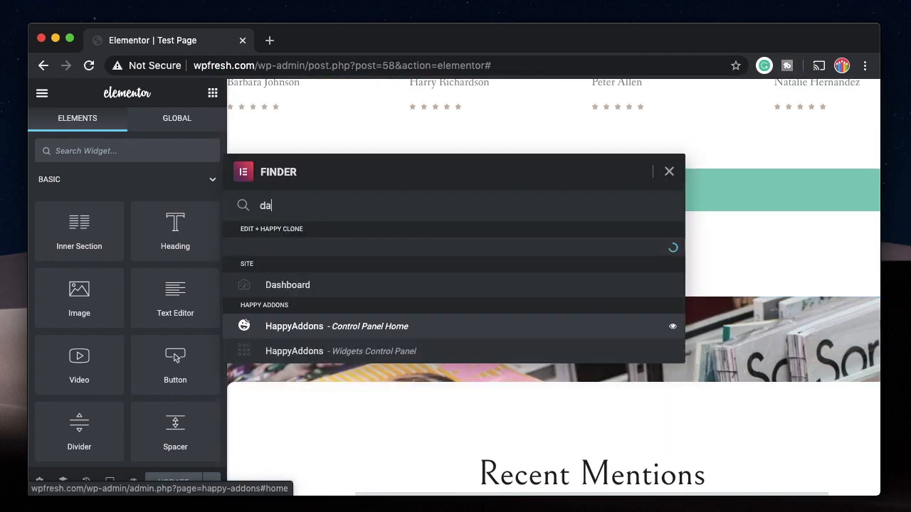
{"action": "left_click", "coordinate": [411, 315], "text": "super"}
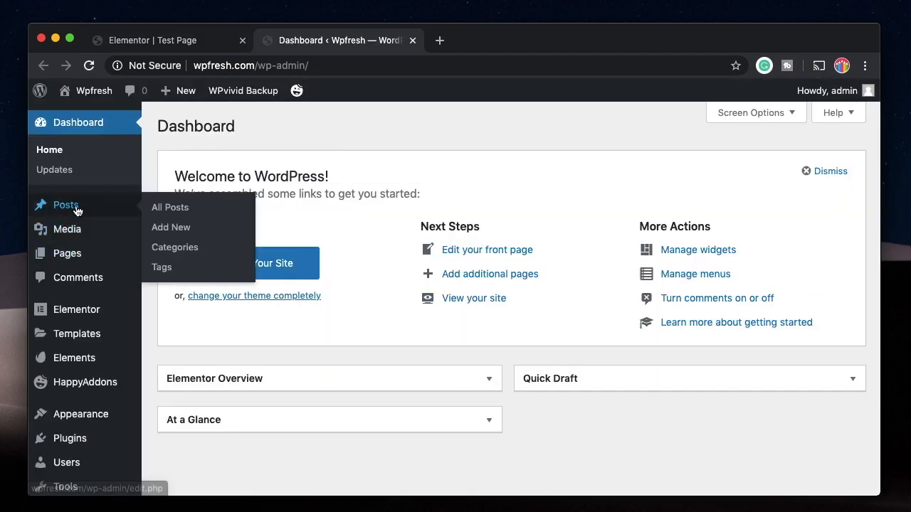
Go from All Posts to the Pages list and scroll to the Elementor-built Test Page
{"action": "left_click", "coordinate": [168, 206]}
{"action": "left_click", "coordinate": [68, 291]}
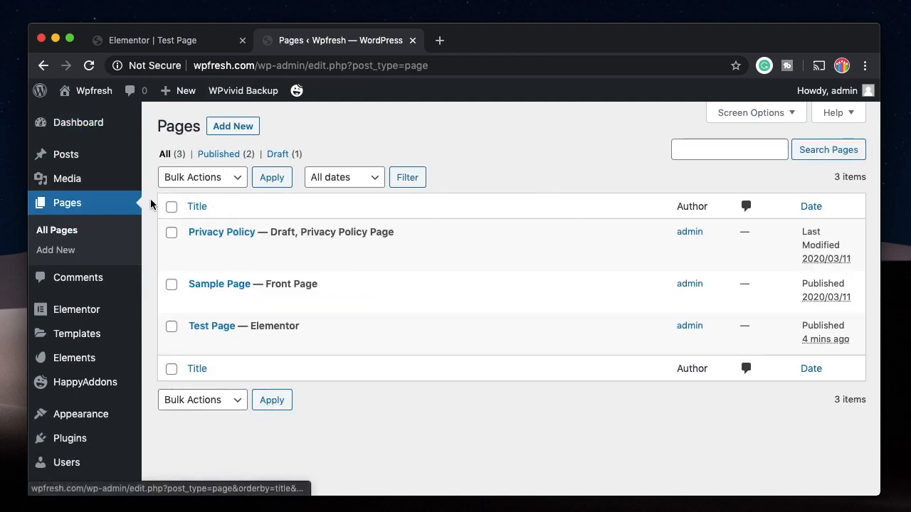
{"action": "scroll", "coordinate": [102, 292], "scroll_direction": "down", "scroll_amount": 3}
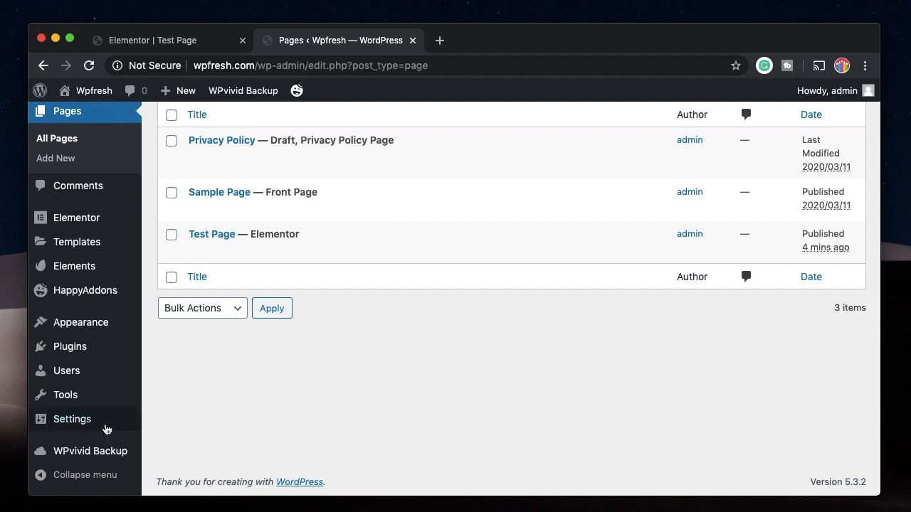
Open WPvivid Backup and choose Custom Backup for the manual backup
{"action": "left_click", "coordinate": [85, 451]}
{"action": "scroll", "coordinate": [273, 339], "scroll_direction": "down", "scroll_amount": 10}
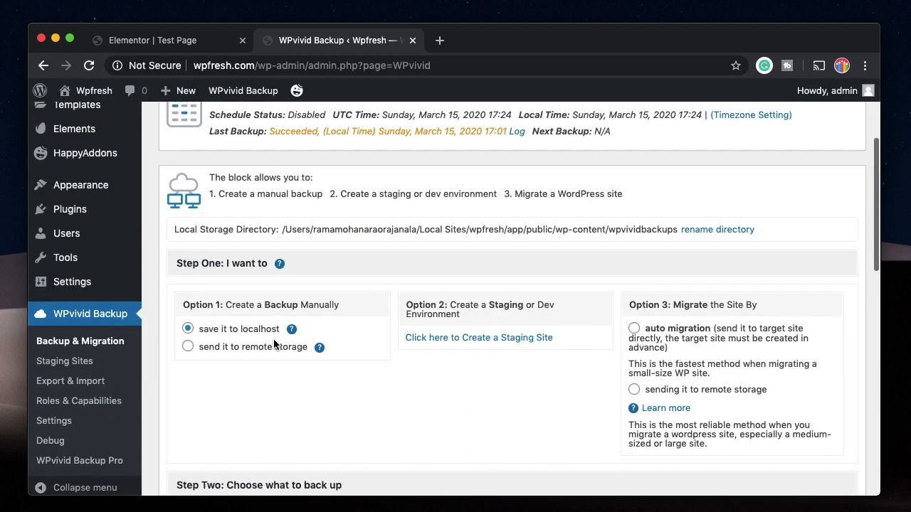
{"action": "left_click", "coordinate": [648, 153]}
{"action": "scroll", "coordinate": [437, 251], "scroll_direction": "up", "scroll_amount": 10}
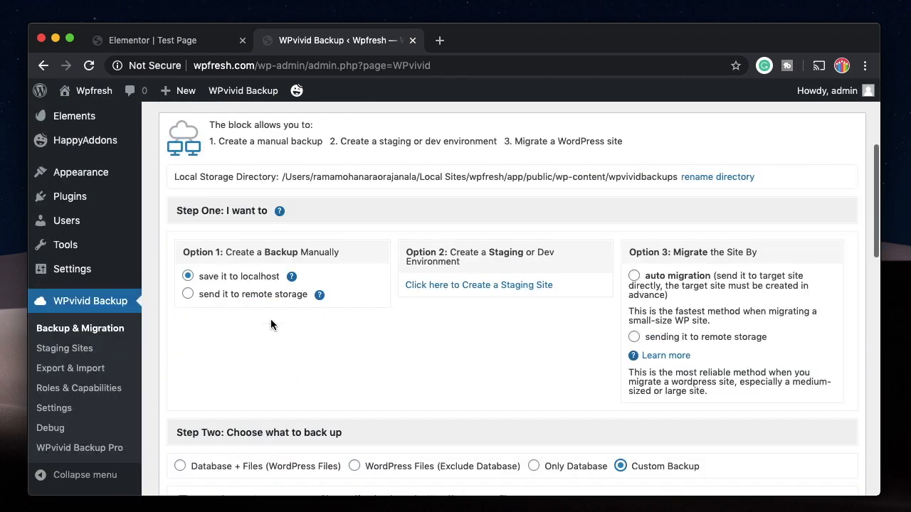
{"action": "scroll", "coordinate": [269, 399], "scroll_direction": "down", "scroll_amount": 5}
{"action": "scroll", "coordinate": [597, 282], "scroll_direction": "down", "scroll_amount": 10}
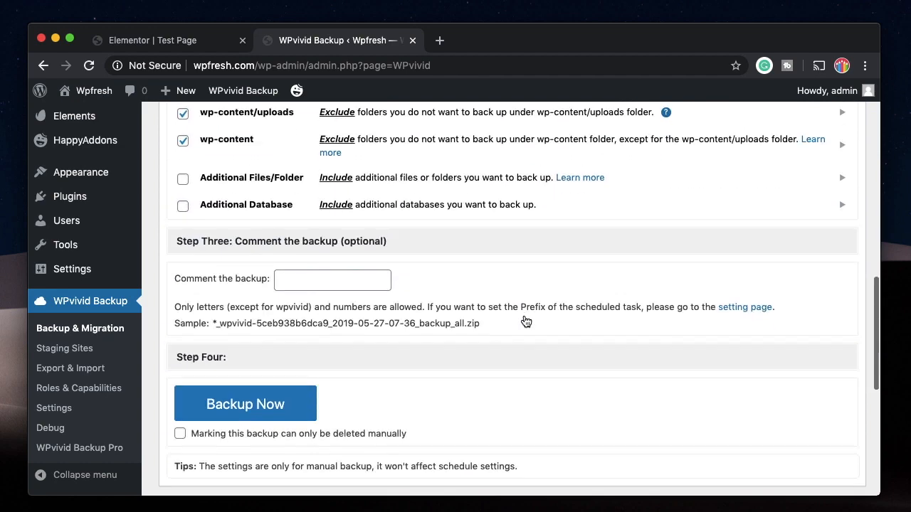
Comment the backup 'wpfreshsecond' and start Backup Now
{"action": "left_click", "coordinate": [332, 191]}
{"action": "type", "text": "wpfreshsecond"}
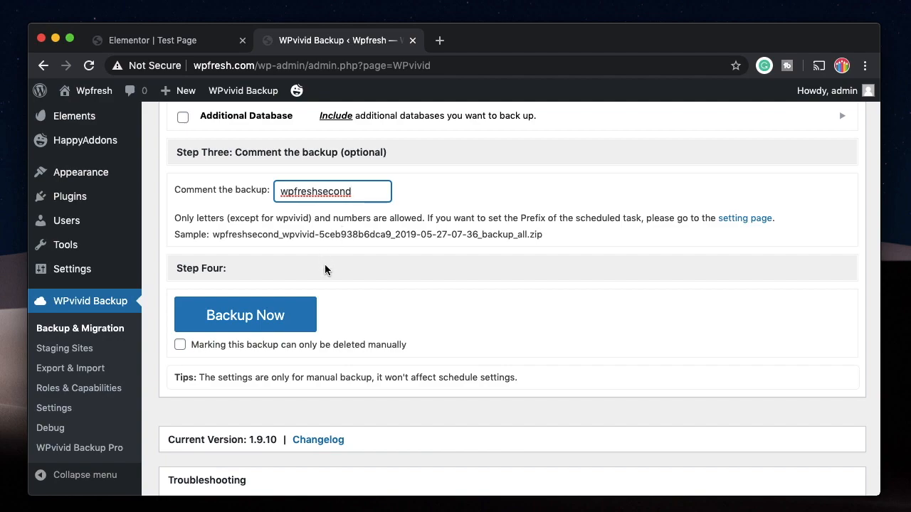
{"action": "scroll", "coordinate": [324, 269], "scroll_direction": "down", "scroll_amount": 2}
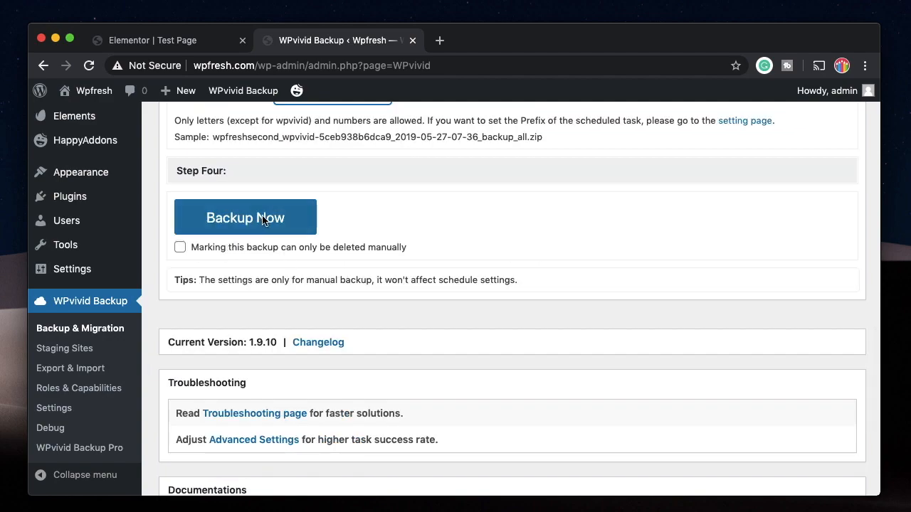
{"action": "left_click", "coordinate": [262, 219]}
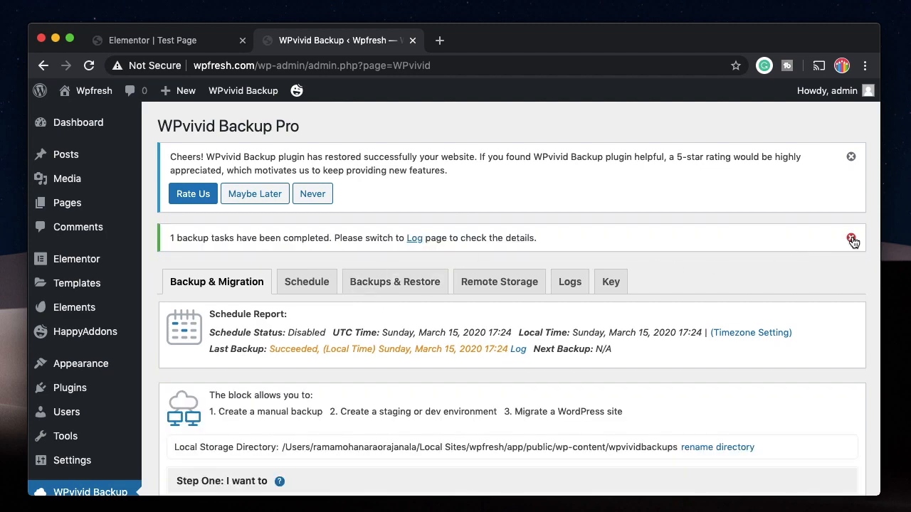
Dismiss the backup completed notice, review the task logs, and return to Backup & Migration
{"action": "left_click", "coordinate": [852, 239]}
{"action": "left_click", "coordinate": [576, 163]}
{"action": "scroll", "coordinate": [712, 228], "scroll_direction": "down", "scroll_amount": 1}
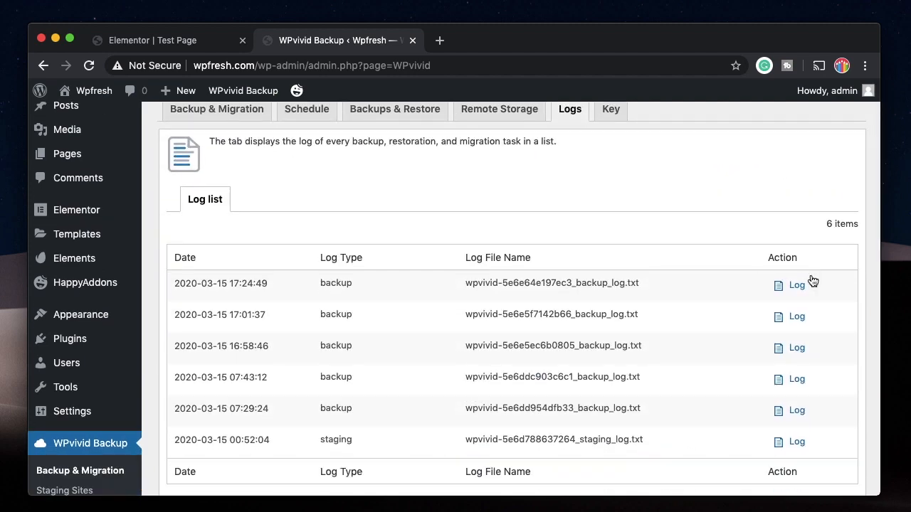
{"action": "scroll", "coordinate": [578, 256], "scroll_direction": "up", "scroll_amount": 1}
{"action": "left_click", "coordinate": [217, 165]}
{"action": "scroll", "coordinate": [347, 274], "scroll_direction": "down", "scroll_amount": 1}
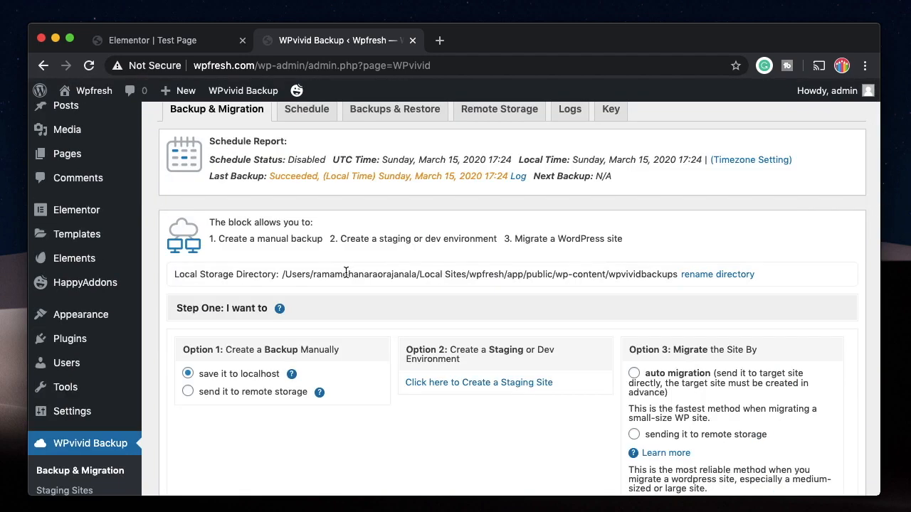
{"action": "scroll", "coordinate": [251, 244], "scroll_direction": "up", "scroll_amount": 2}
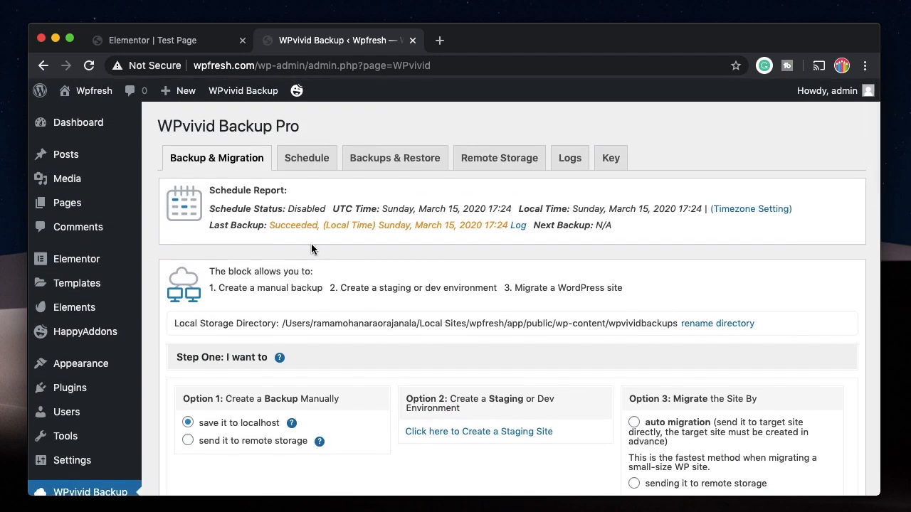
Show the Backups & Restore list with wpfreshsecond (17:24) above wpfreshfirst (17:01)
{"action": "left_click", "coordinate": [391, 161]}
{"action": "scroll", "coordinate": [497, 252], "scroll_direction": "down", "scroll_amount": 1}
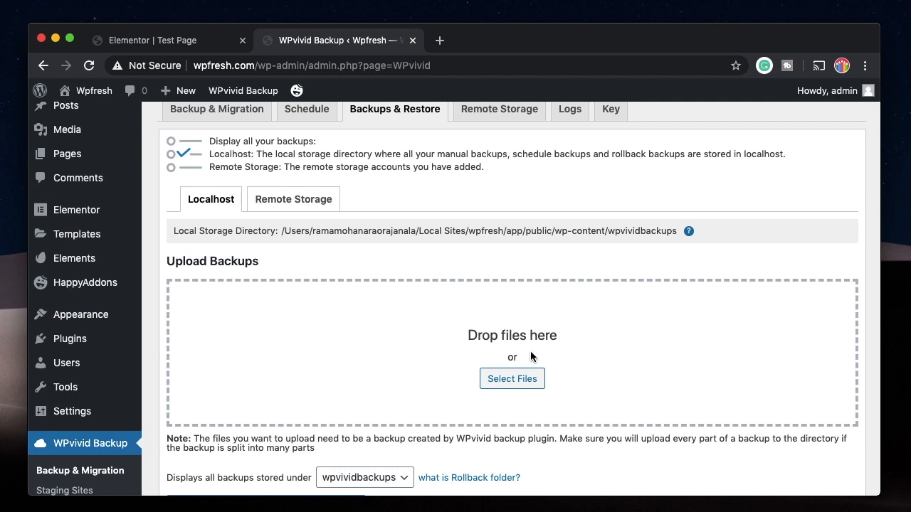
{"action": "scroll", "coordinate": [530, 351], "scroll_direction": "down", "scroll_amount": 5}
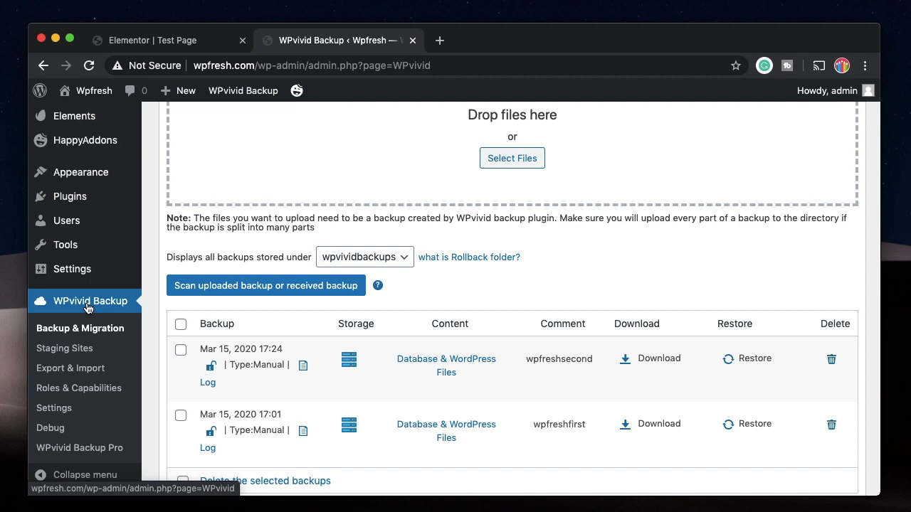
{"action": "scroll", "coordinate": [264, 264], "scroll_direction": "up", "scroll_amount": 6}
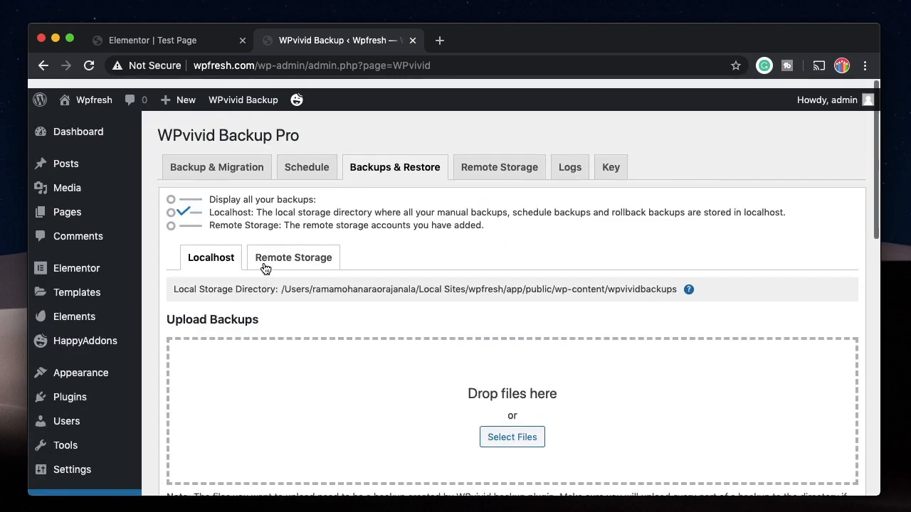
{"action": "scroll", "coordinate": [387, 247], "scroll_direction": "down", "scroll_amount": 8}
{"action": "scroll", "coordinate": [315, 225], "scroll_direction": "up", "scroll_amount": 2}
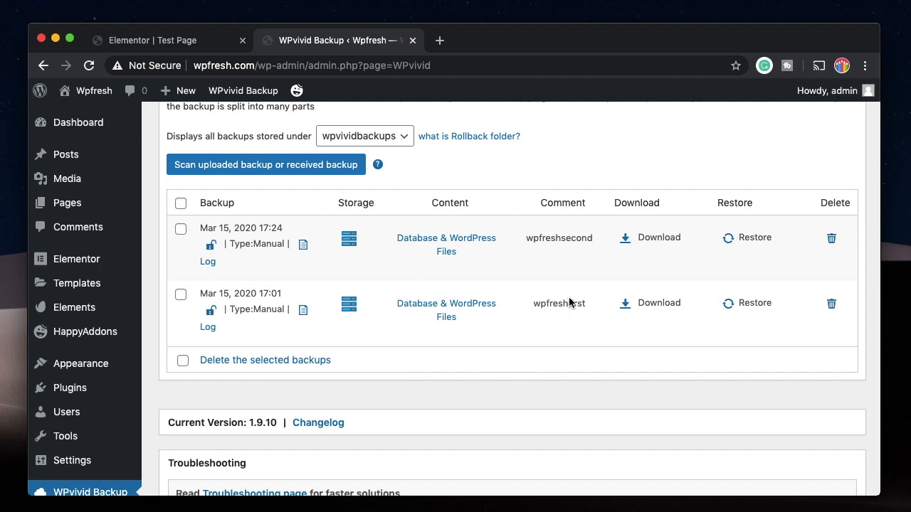
Restore the Mar 15, 2020 17:01 wpfreshfirst backup, confirm, and acknowledge the success alert
{"action": "left_click", "coordinate": [757, 303]}
{"action": "scroll", "coordinate": [304, 290], "scroll_direction": "up", "scroll_amount": 3}
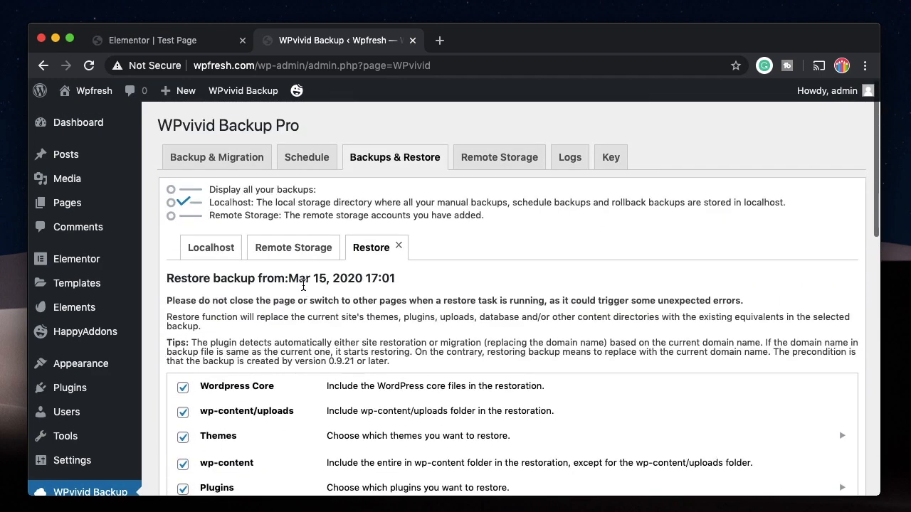
{"action": "scroll", "coordinate": [266, 417], "scroll_direction": "down", "scroll_amount": 4}
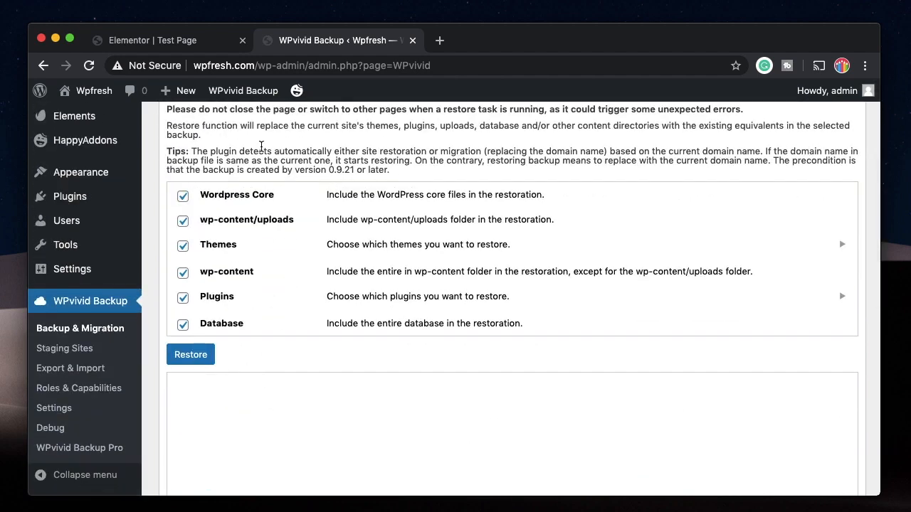
{"action": "scroll", "coordinate": [250, 353], "scroll_direction": "down", "scroll_amount": 5}
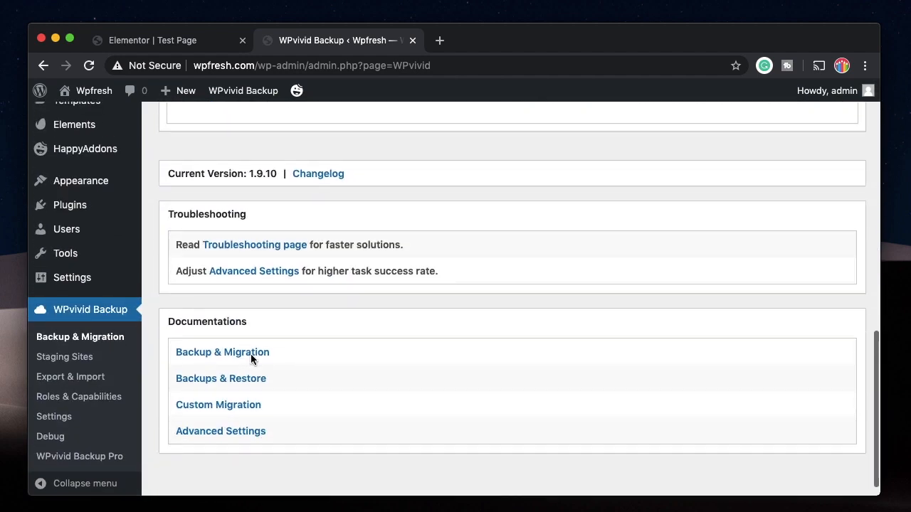
{"action": "scroll", "coordinate": [250, 356], "scroll_direction": "up", "scroll_amount": 5}
{"action": "left_click", "coordinate": [193, 277]}
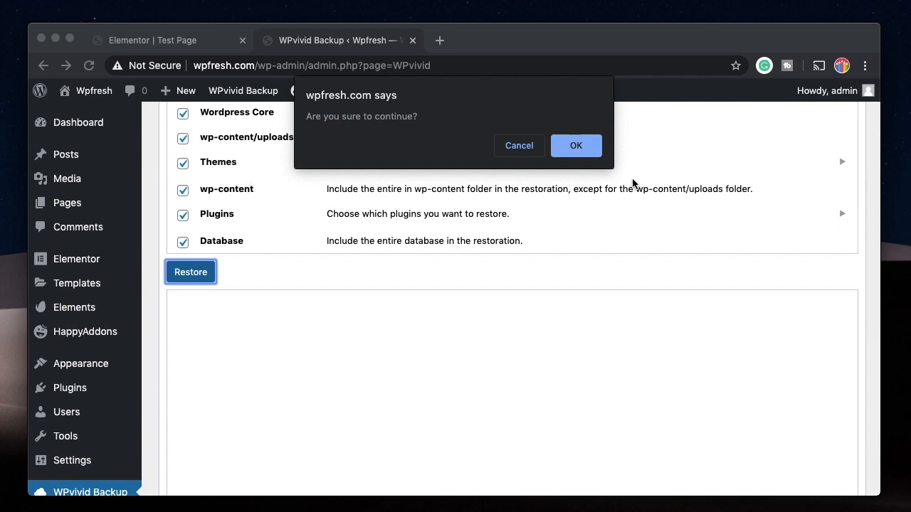
{"action": "left_click", "coordinate": [575, 146]}
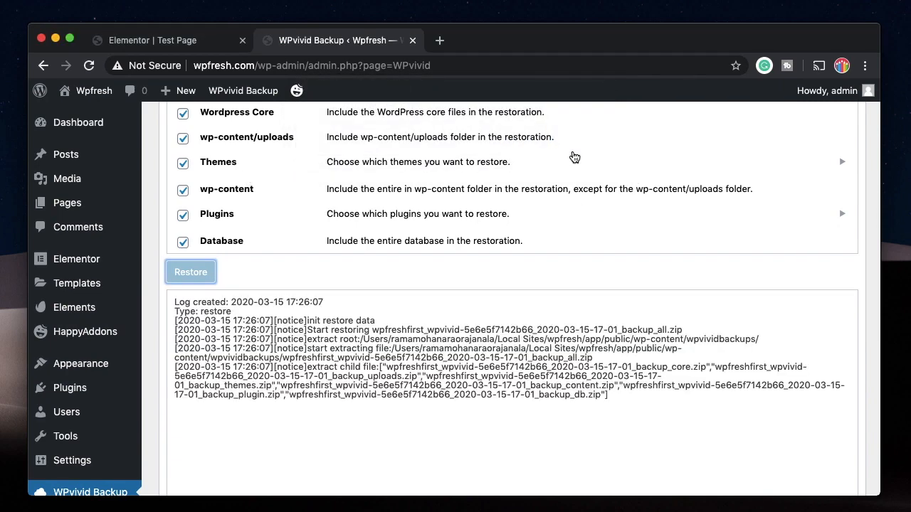
{"action": "scroll", "coordinate": [463, 254], "scroll_direction": "down", "scroll_amount": 3}
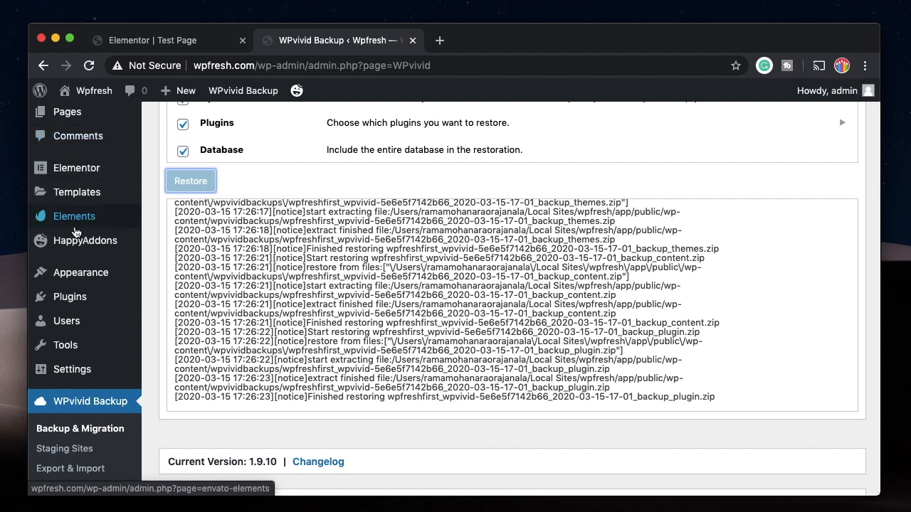
{"action": "scroll", "coordinate": [71, 227], "scroll_direction": "up", "scroll_amount": 5}
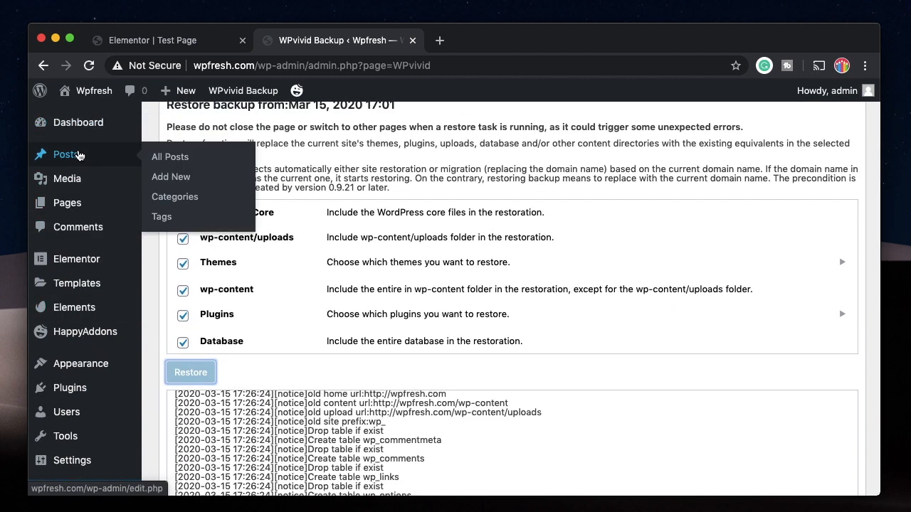
{"action": "scroll", "coordinate": [425, 260], "scroll_direction": "down", "scroll_amount": 5}
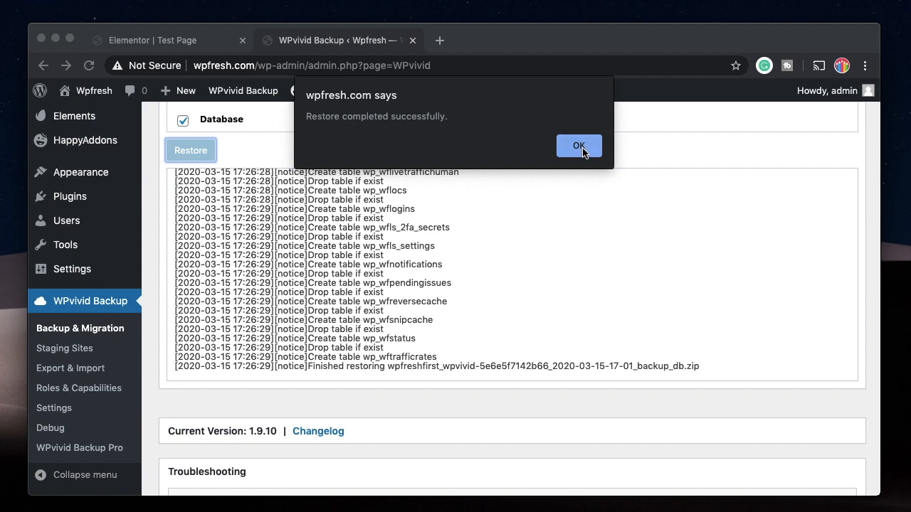
{"action": "left_click", "coordinate": [580, 147]}
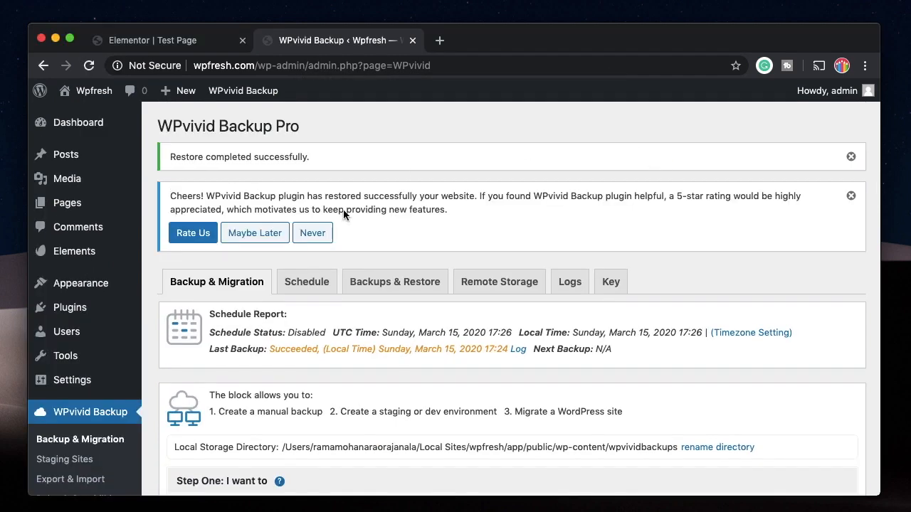
Open All Posts to confirm all five restored posts, four published and one draft
{"action": "scroll", "coordinate": [296, 353], "scroll_direction": "down", "scroll_amount": 2}
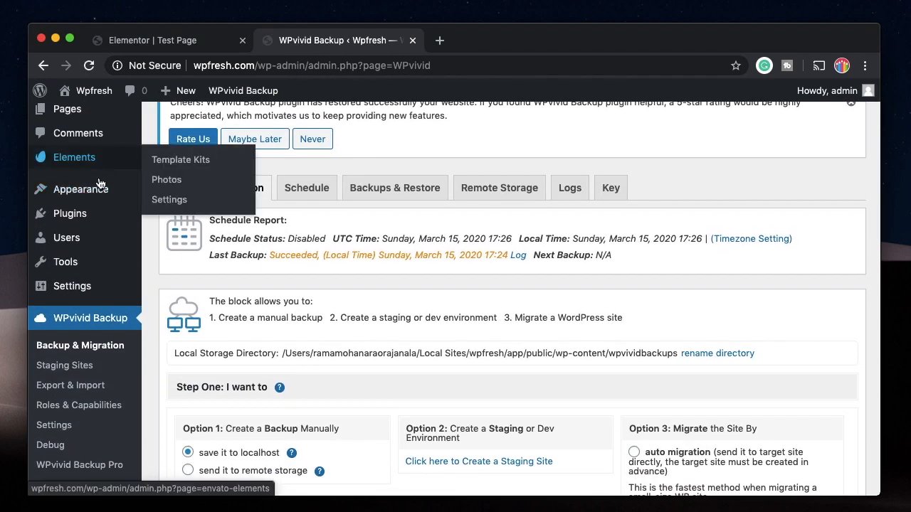
{"action": "scroll", "coordinate": [89, 372], "scroll_direction": "down", "scroll_amount": 5}
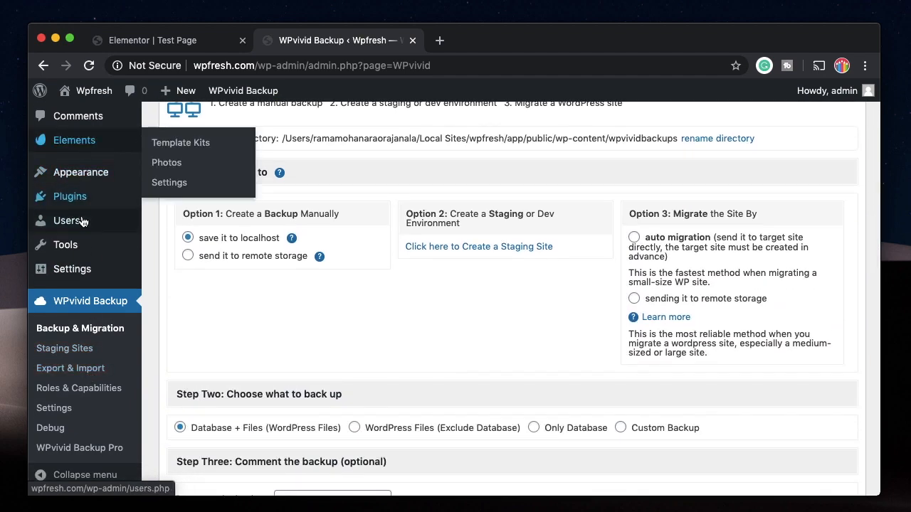
{"action": "mouse_move", "coordinate": [83, 195]}
{"action": "scroll", "coordinate": [83, 196], "scroll_direction": "up", "scroll_amount": 5}
{"action": "mouse_move", "coordinate": [67, 155]}
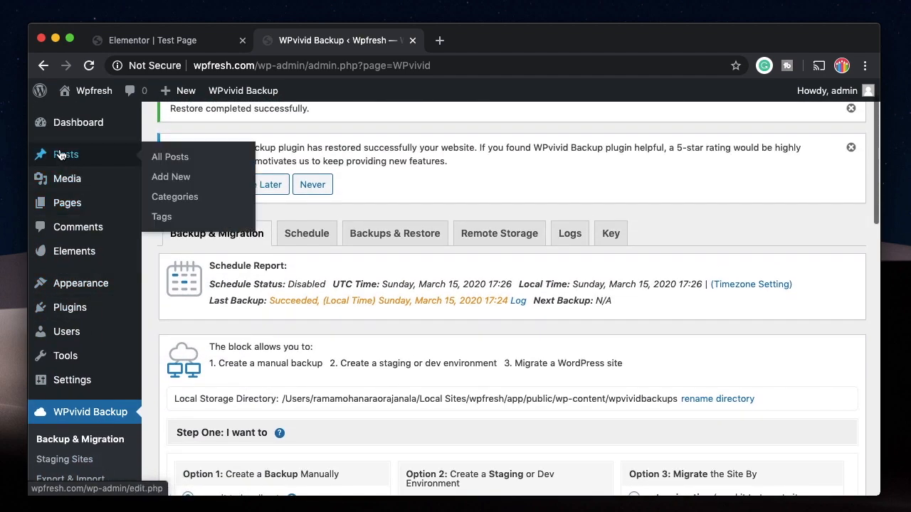
{"action": "left_click", "coordinate": [161, 162]}
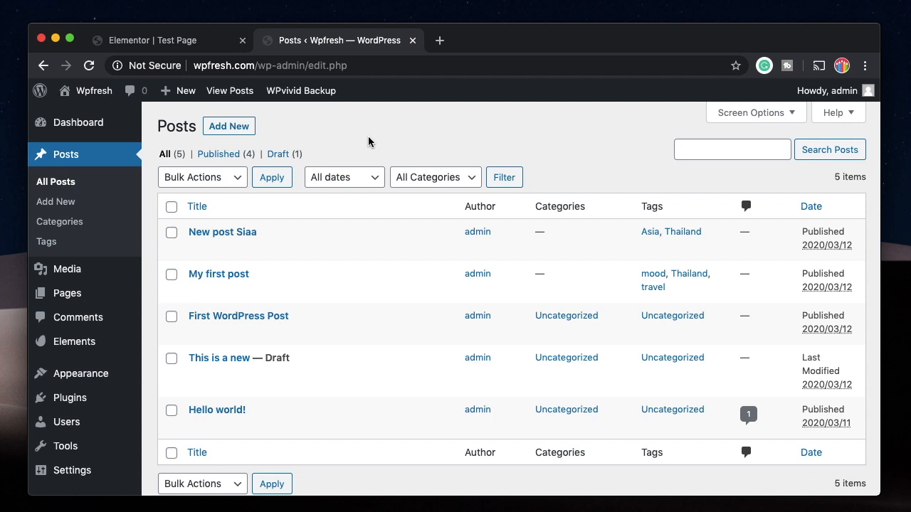
{"action": "scroll", "coordinate": [132, 385], "scroll_direction": "down", "scroll_amount": 2}
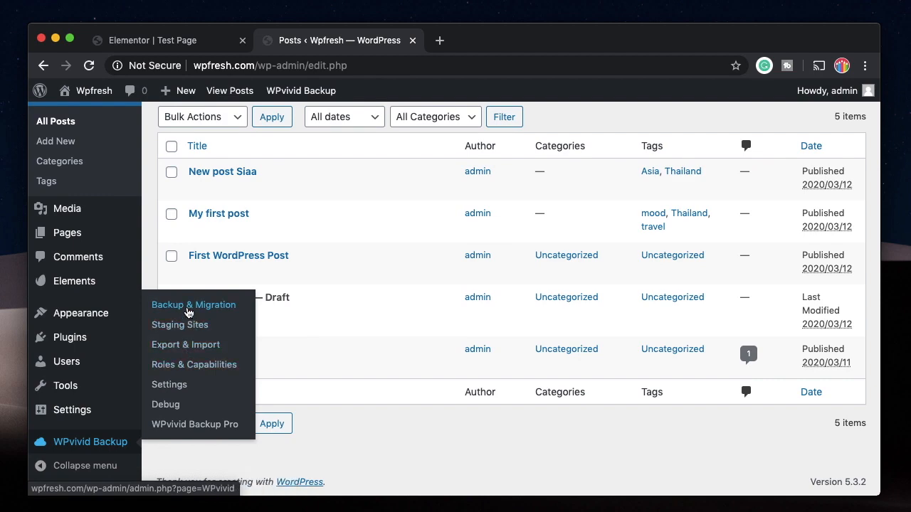
Open WPvivid's Backup & Migration page and its Backups & Restore list
{"action": "left_click", "coordinate": [188, 306]}
{"action": "left_click", "coordinate": [401, 241]}
{"action": "scroll", "coordinate": [343, 370], "scroll_direction": "down", "scroll_amount": 3}
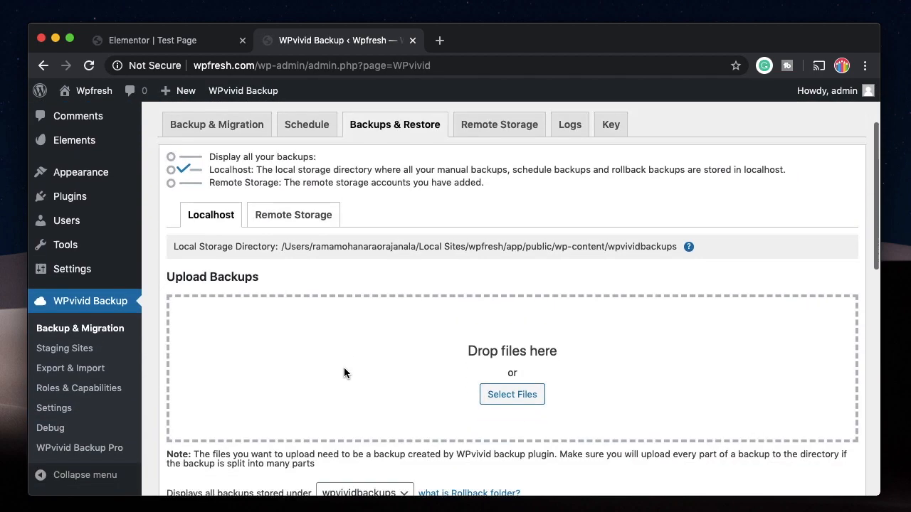
{"action": "scroll", "coordinate": [344, 373], "scroll_direction": "down", "scroll_amount": 4}
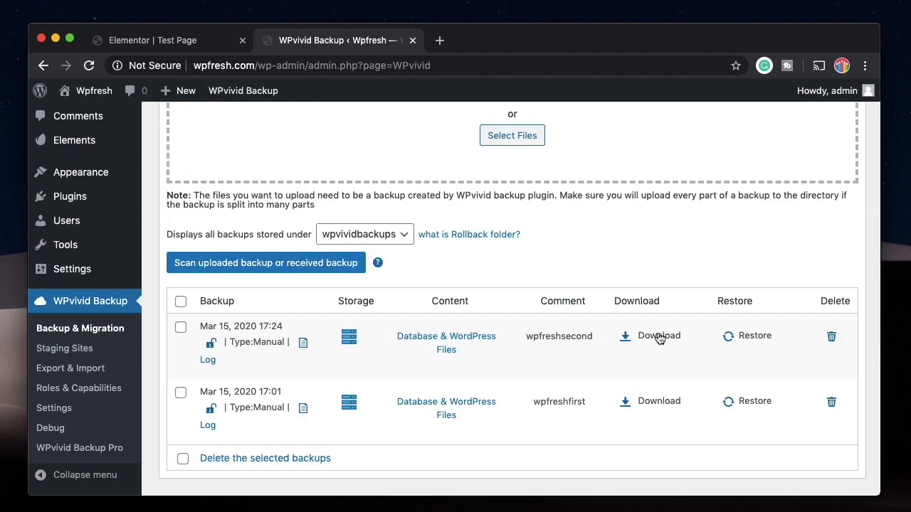
Restore the 17:24 wpfreshsecond backup with every part included, then acknowledge completion
{"action": "left_click", "coordinate": [761, 339]}
{"action": "left_click", "coordinate": [188, 407]}
{"action": "left_click", "coordinate": [580, 145]}
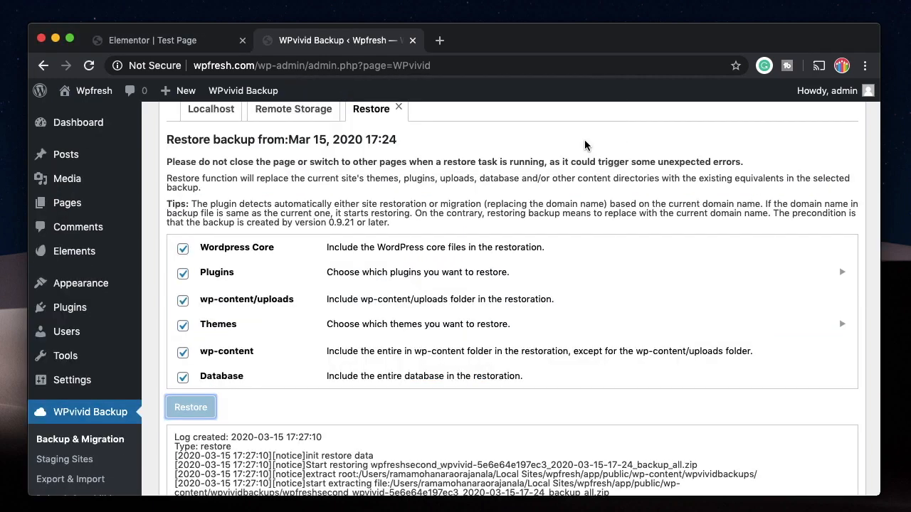
{"action": "scroll", "coordinate": [569, 206], "scroll_direction": "down", "scroll_amount": 7}
{"action": "scroll", "coordinate": [556, 259], "scroll_direction": "up", "scroll_amount": 3}
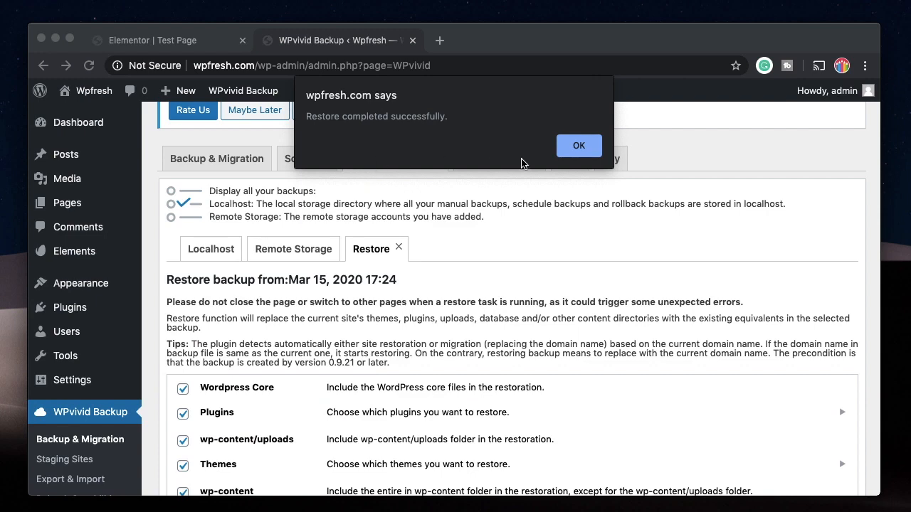
{"action": "left_click", "coordinate": [579, 146]}
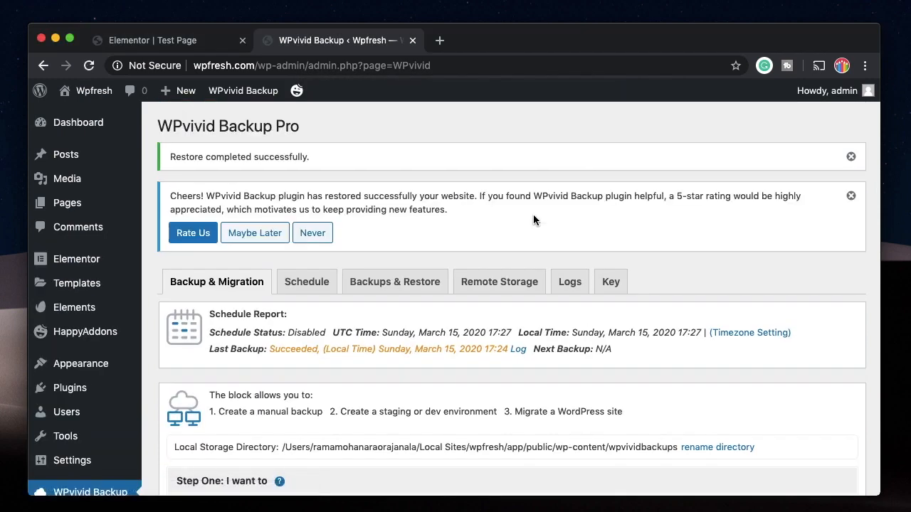
Check that the Posts list is now empty after the restore
{"action": "mouse_move", "coordinate": [78, 297]}
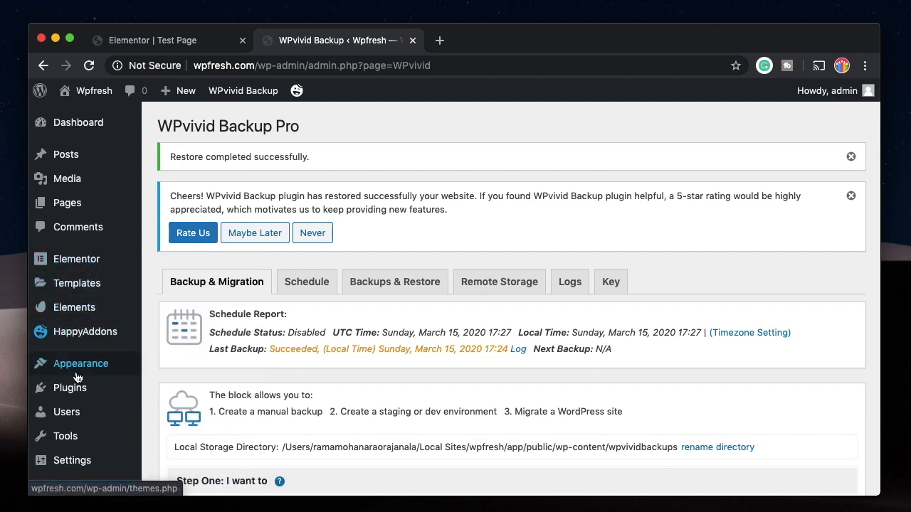
{"action": "scroll", "coordinate": [68, 388], "scroll_direction": "down", "scroll_amount": 1}
{"action": "mouse_move", "coordinate": [118, 139]}
{"action": "left_click", "coordinate": [160, 134]}
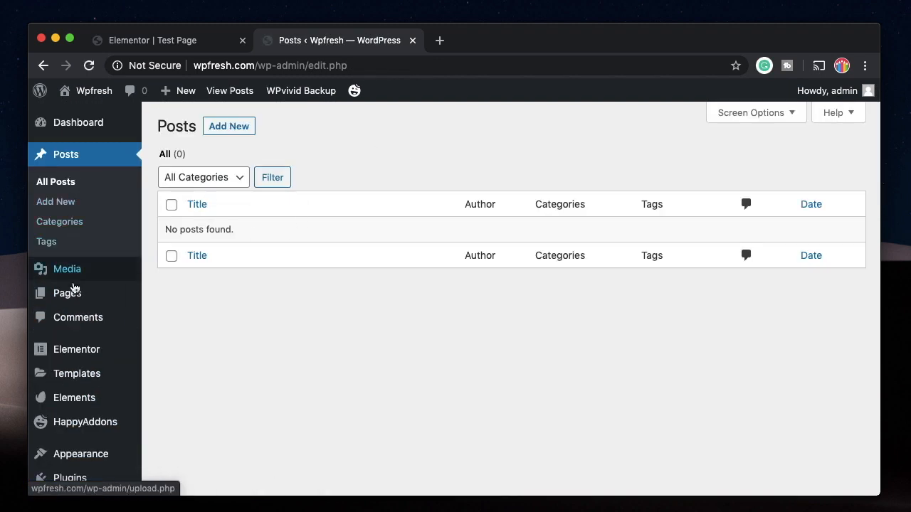
Open All Pages and launch Test Page in the Elementor editor in a new tab
{"action": "mouse_move", "coordinate": [71, 297]}
{"action": "left_click", "coordinate": [180, 300]}
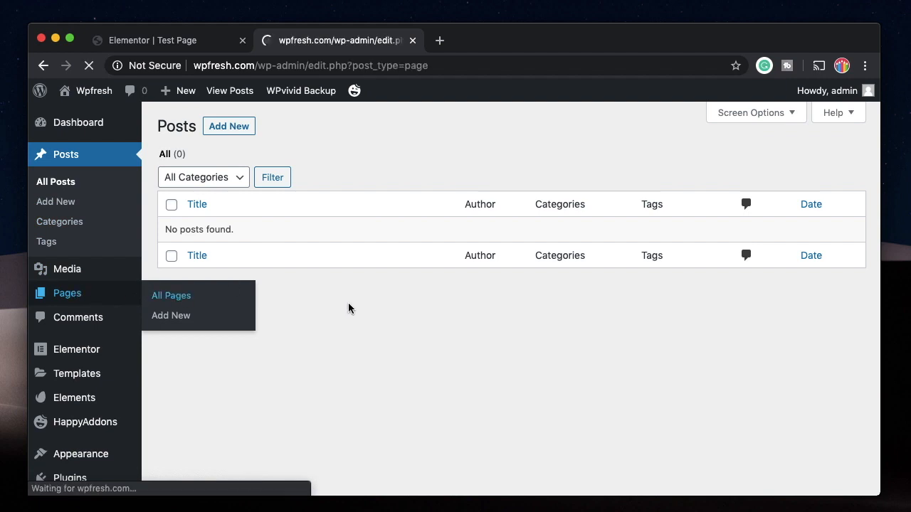
{"action": "mouse_move", "coordinate": [224, 341]}
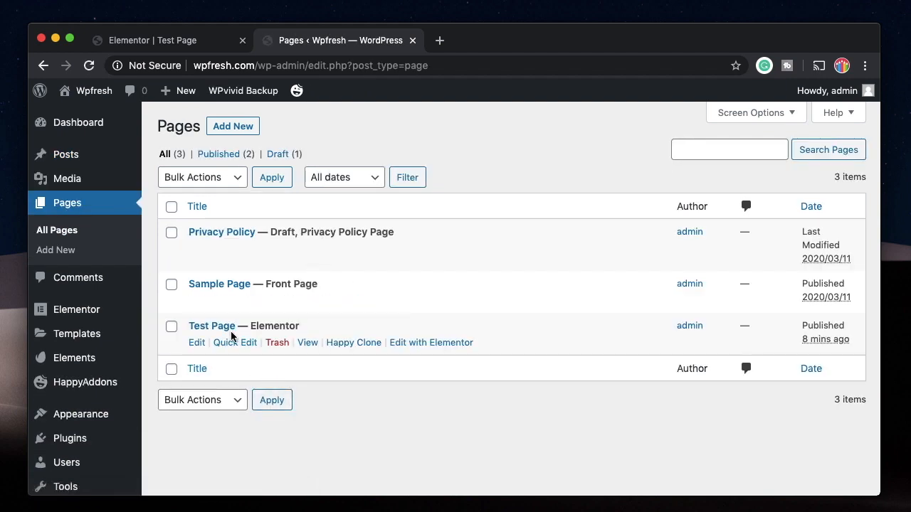
{"action": "left_click", "coordinate": [431, 343], "text": "super"}
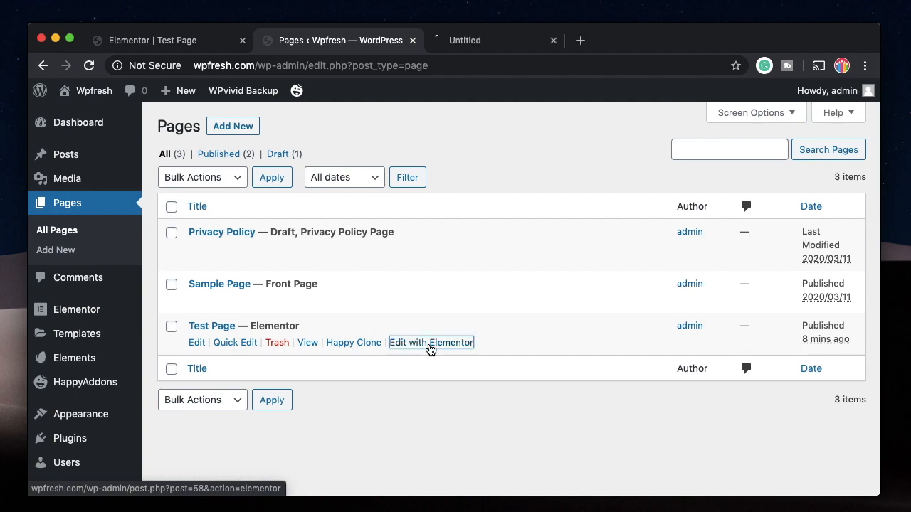
{"action": "left_click", "coordinate": [481, 43]}
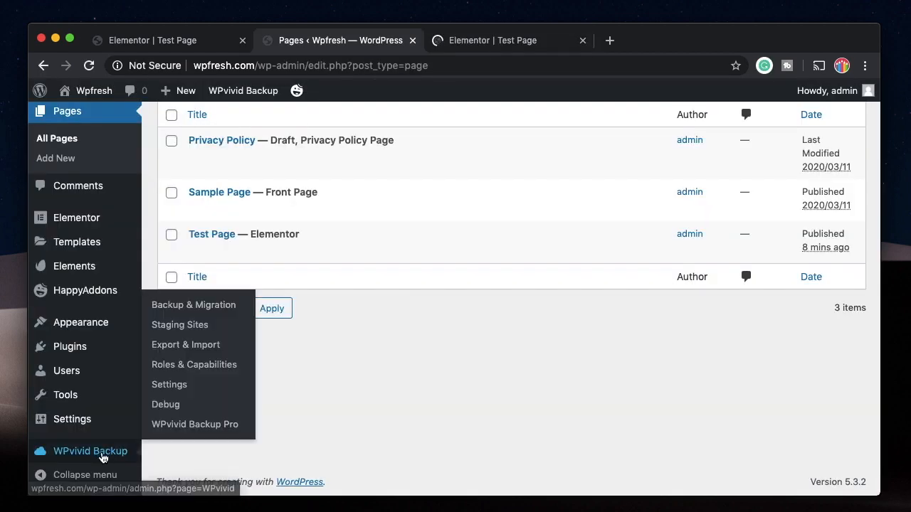
Set the manual backup to send to remote storage and go to Remote Storage
{"action": "left_click", "coordinate": [72, 451]}
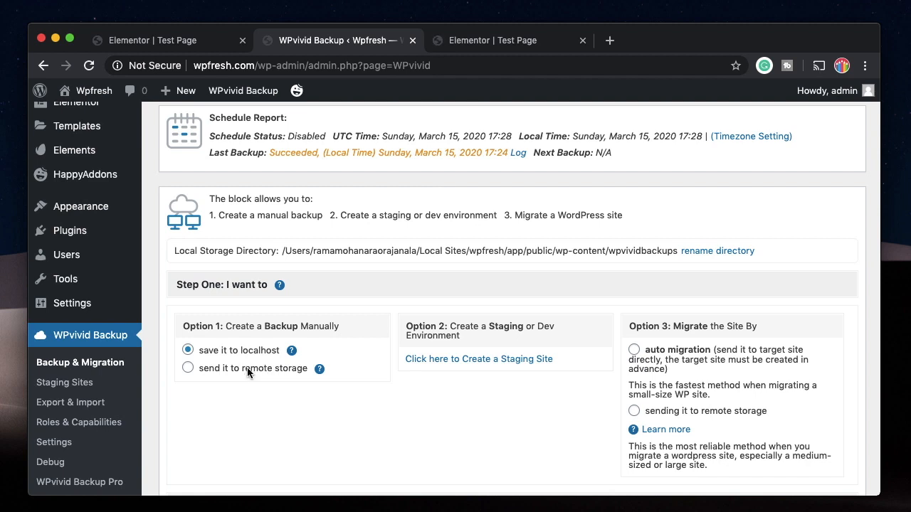
{"action": "left_click", "coordinate": [248, 369]}
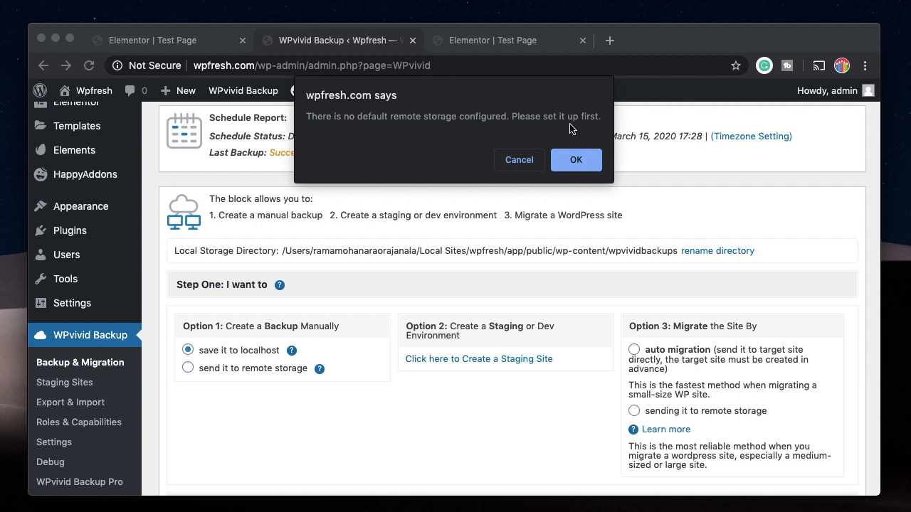
{"action": "left_click", "coordinate": [578, 161]}
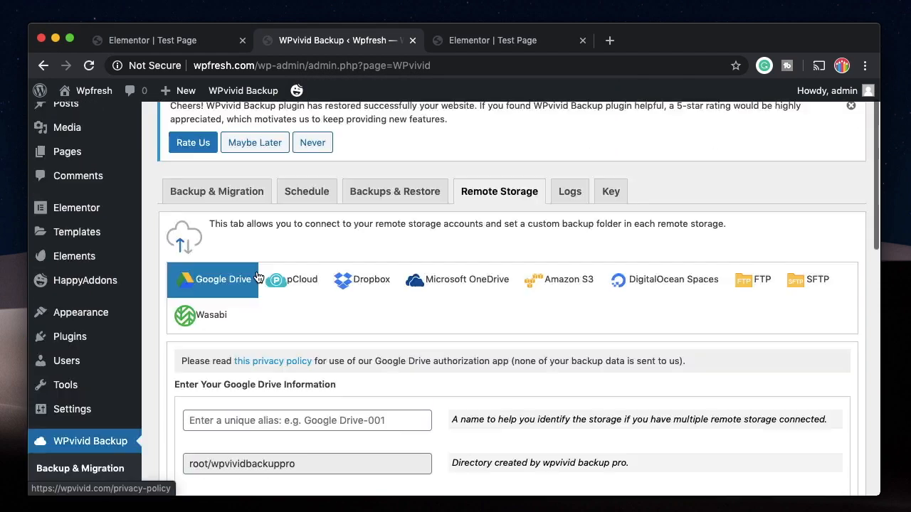
Name the Google Drive storage 'wpfresh-backups' and start Google Drive authentication
{"action": "scroll", "coordinate": [355, 366], "scroll_direction": "down", "scroll_amount": 3}
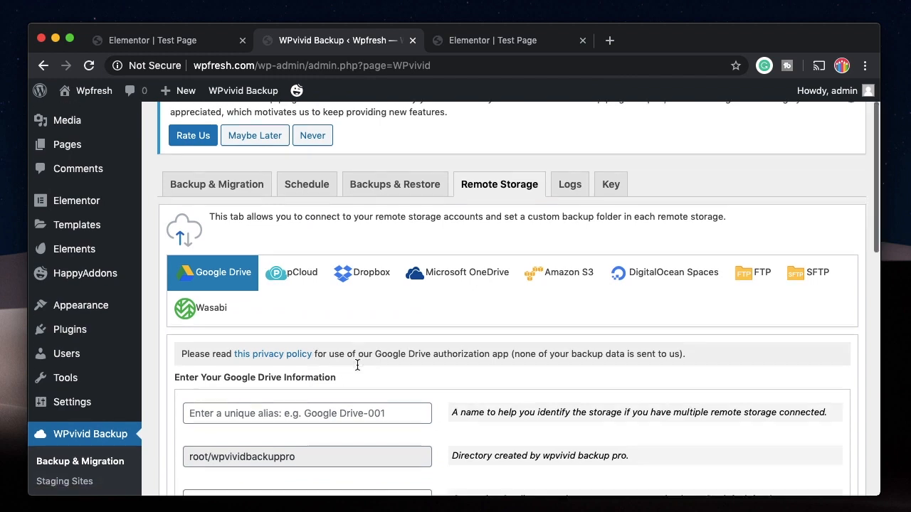
{"action": "left_click", "coordinate": [320, 318]}
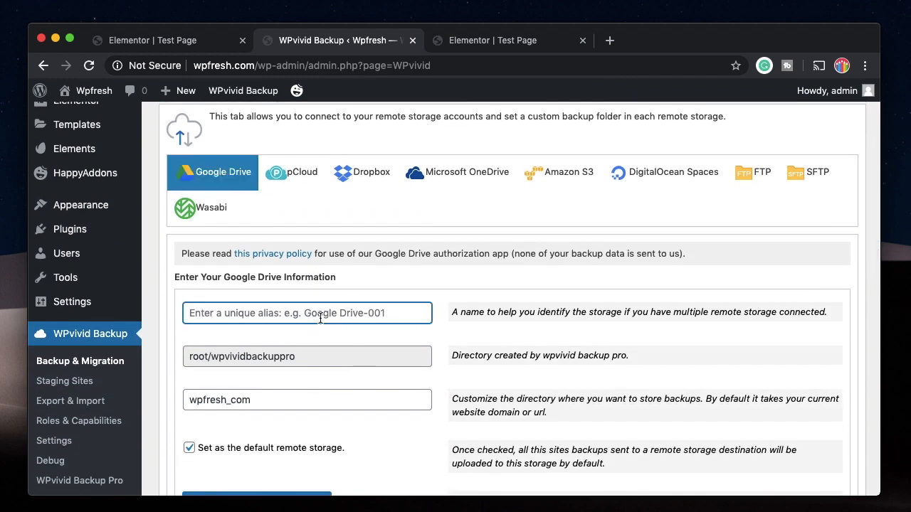
{"action": "type", "text": "wpfresh-backups"}
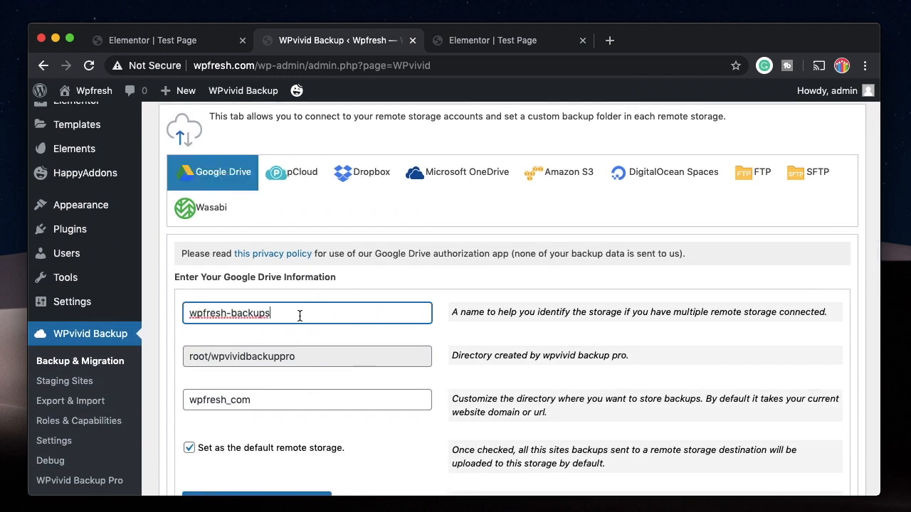
{"action": "scroll", "coordinate": [256, 398], "scroll_direction": "down", "scroll_amount": 5}
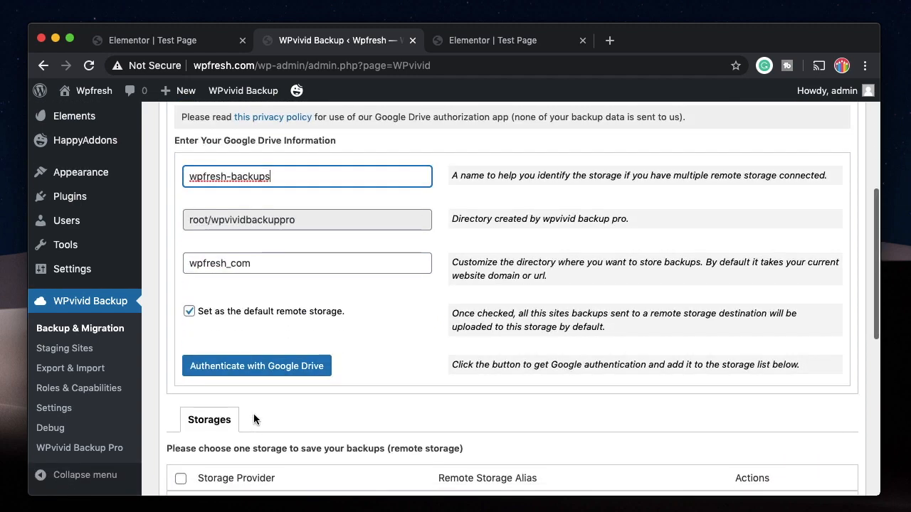
{"action": "left_click", "coordinate": [275, 369]}
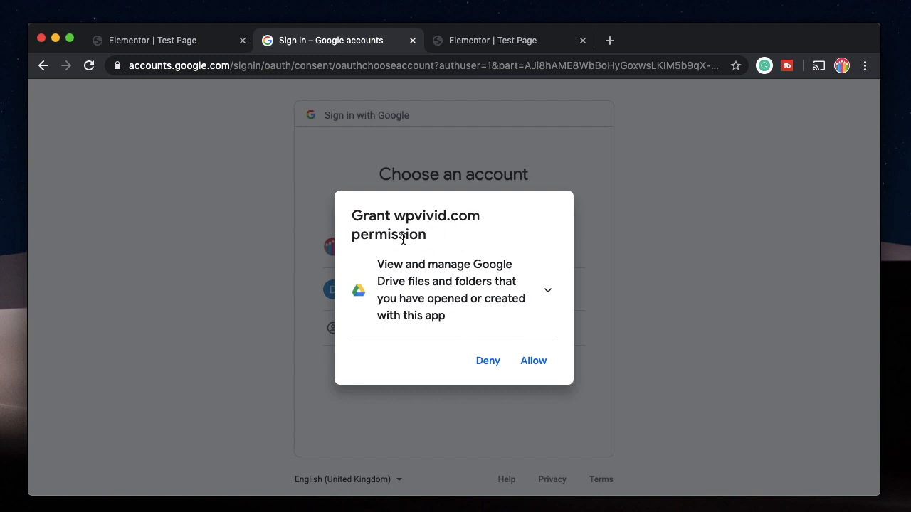
Allow wpvivid.com access to Google Drive files and confirm the choices
{"action": "left_click", "coordinate": [533, 361]}
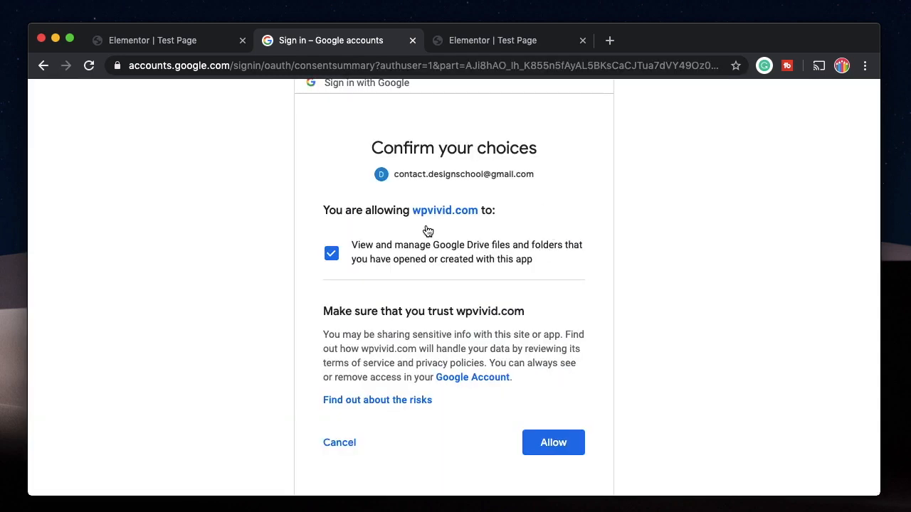
{"action": "left_click", "coordinate": [550, 441]}
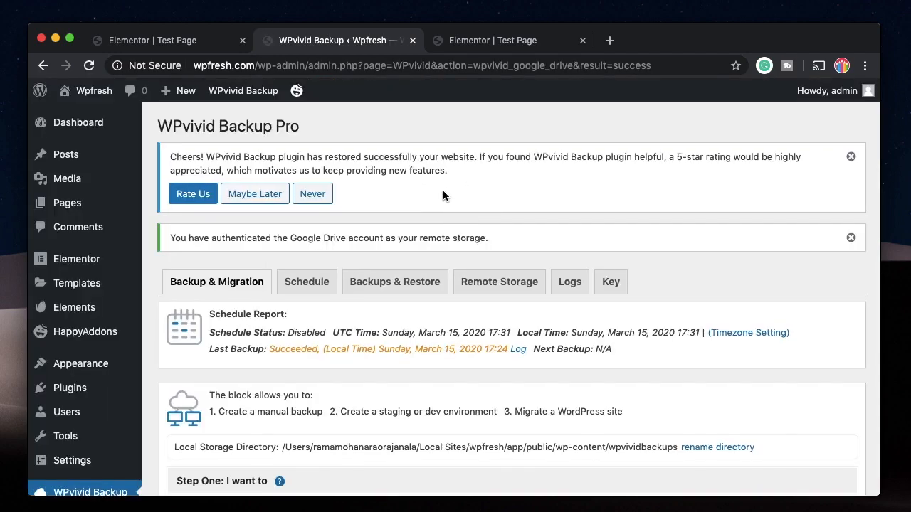
Dismiss the rating and authentication notices and send the manual backup to remote storage
{"action": "scroll", "coordinate": [443, 194], "scroll_direction": "down", "scroll_amount": 1}
{"action": "left_click", "coordinate": [850, 143]}
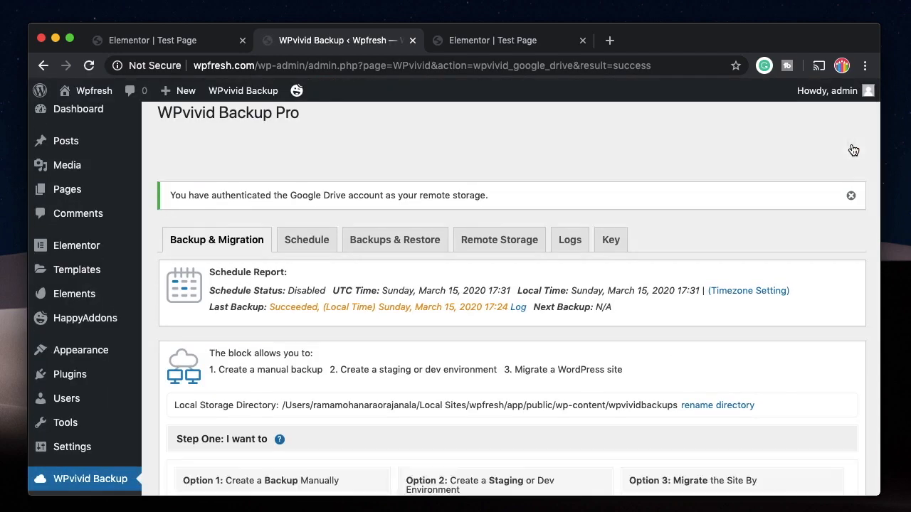
{"action": "left_click", "coordinate": [850, 144]}
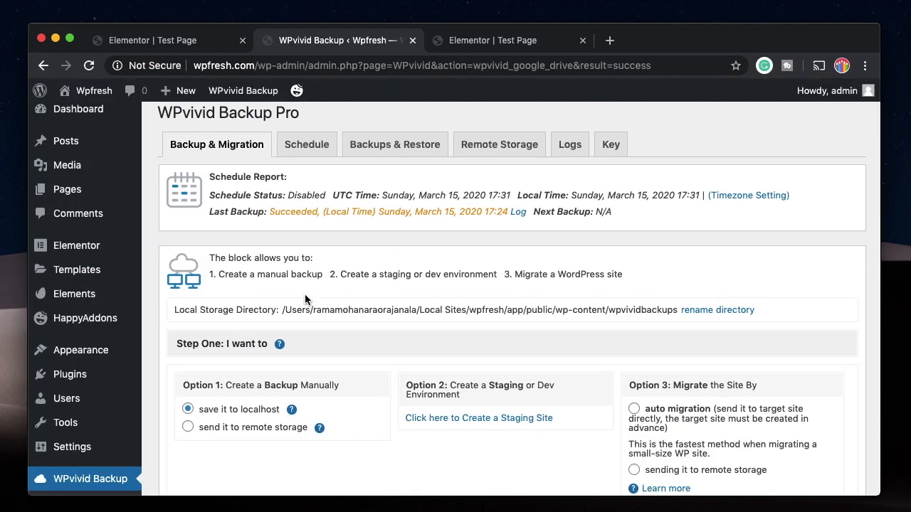
{"action": "scroll", "coordinate": [304, 294], "scroll_direction": "down", "scroll_amount": 4}
{"action": "left_click", "coordinate": [246, 301]}
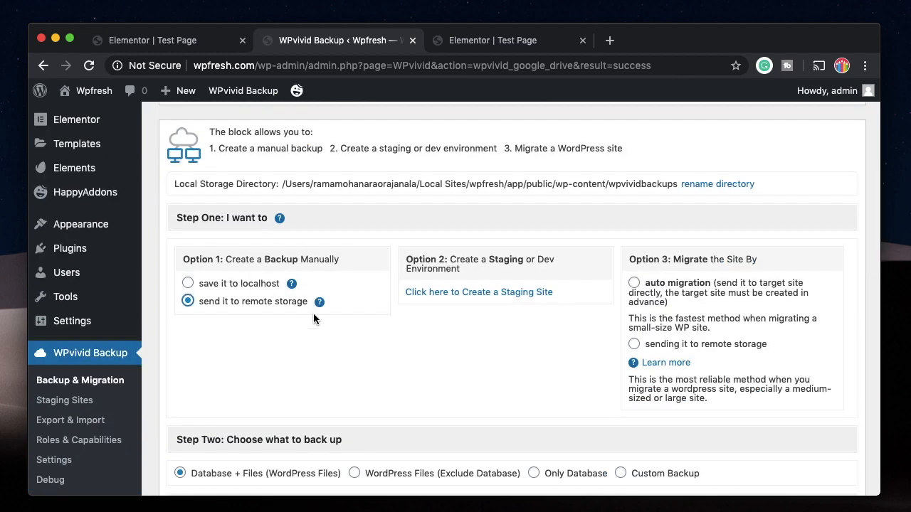
{"action": "scroll", "coordinate": [313, 319], "scroll_direction": "down", "scroll_amount": 5}
{"action": "scroll", "coordinate": [286, 187], "scroll_direction": "down", "scroll_amount": 2}
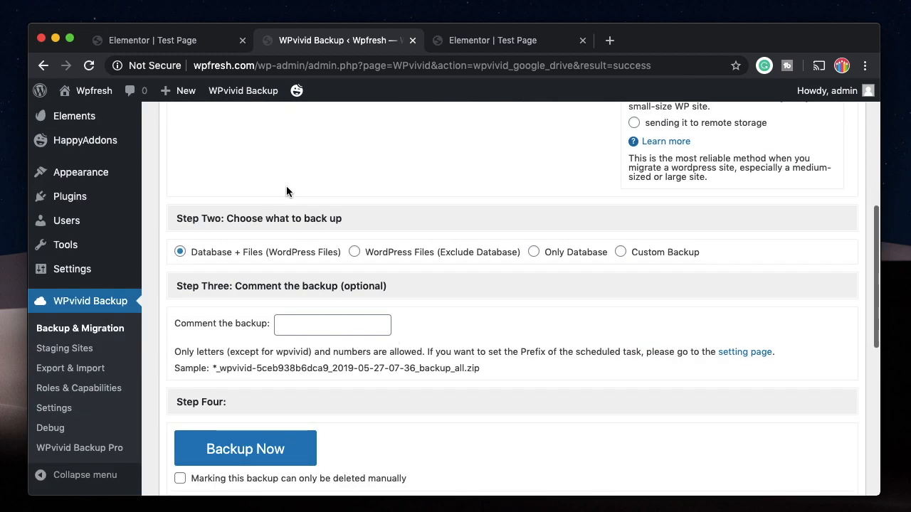
Choose Custom Backup, comment it 'wpfreshremote1', and start the backup
{"action": "left_click", "coordinate": [645, 252]}
{"action": "scroll", "coordinate": [320, 180], "scroll_direction": "down", "scroll_amount": 6}
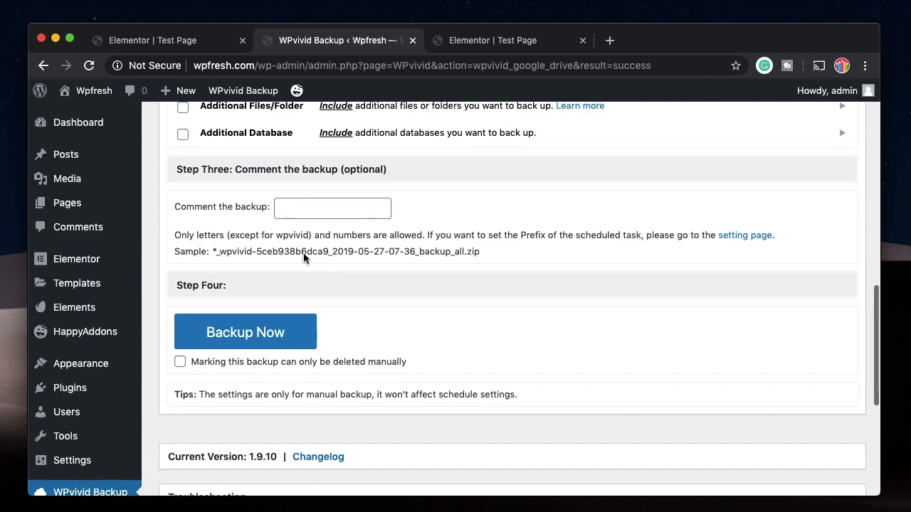
{"action": "scroll", "coordinate": [303, 252], "scroll_direction": "up", "scroll_amount": 1}
{"action": "left_click", "coordinate": [307, 269]}
{"action": "type", "text": "wpfreshremote1"}
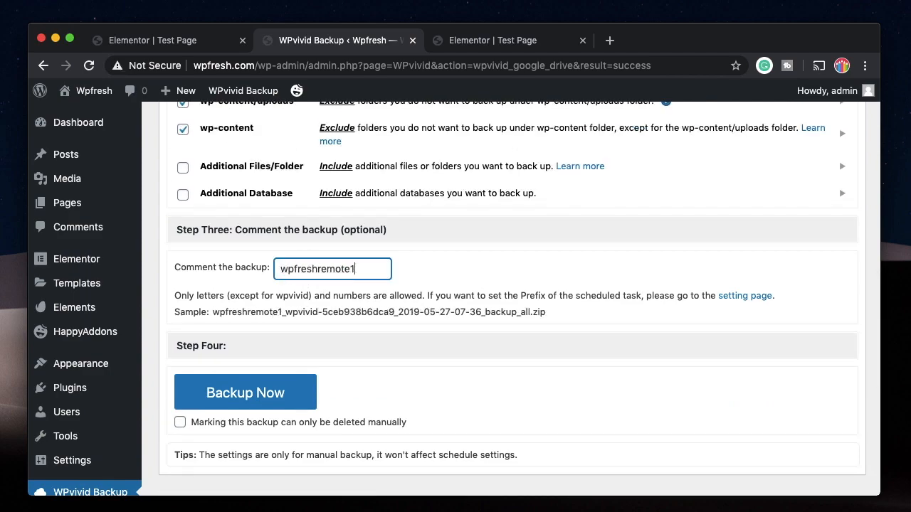
{"action": "left_click", "coordinate": [264, 389]}
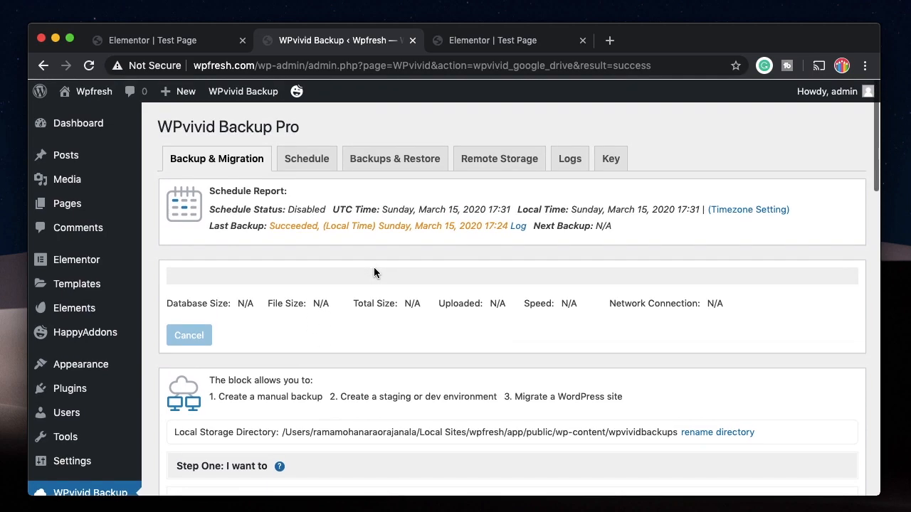
Review the connected Google Drive settings in the Remote Storage tab
{"action": "left_click", "coordinate": [484, 161]}
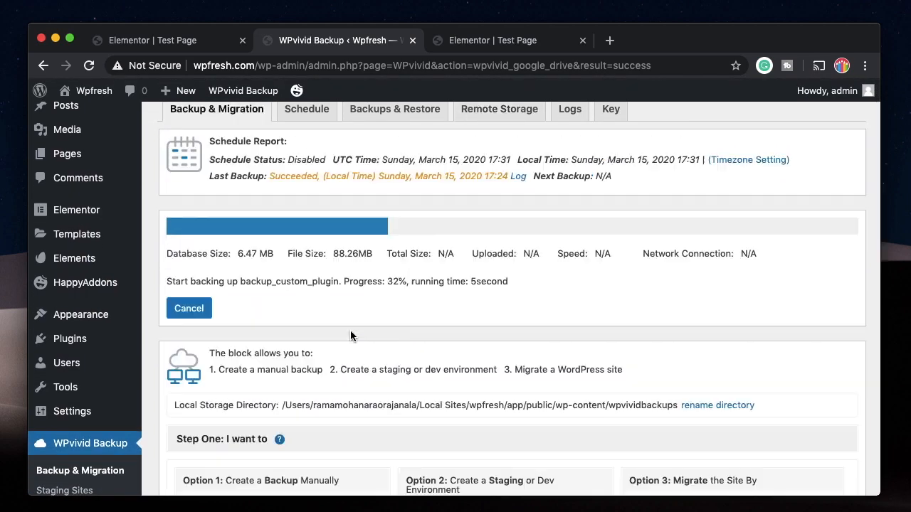
{"action": "scroll", "coordinate": [350, 330], "scroll_direction": "down", "scroll_amount": 5}
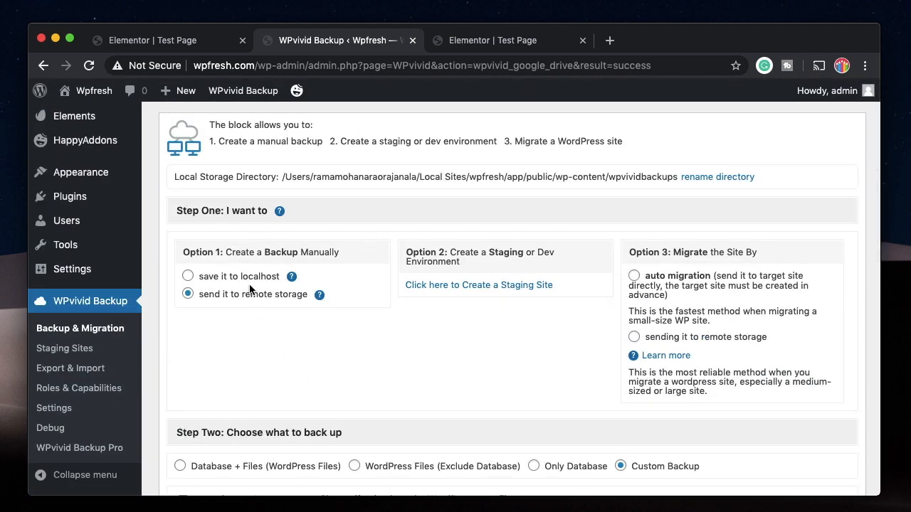
{"action": "scroll", "coordinate": [272, 405], "scroll_direction": "up", "scroll_amount": 5}
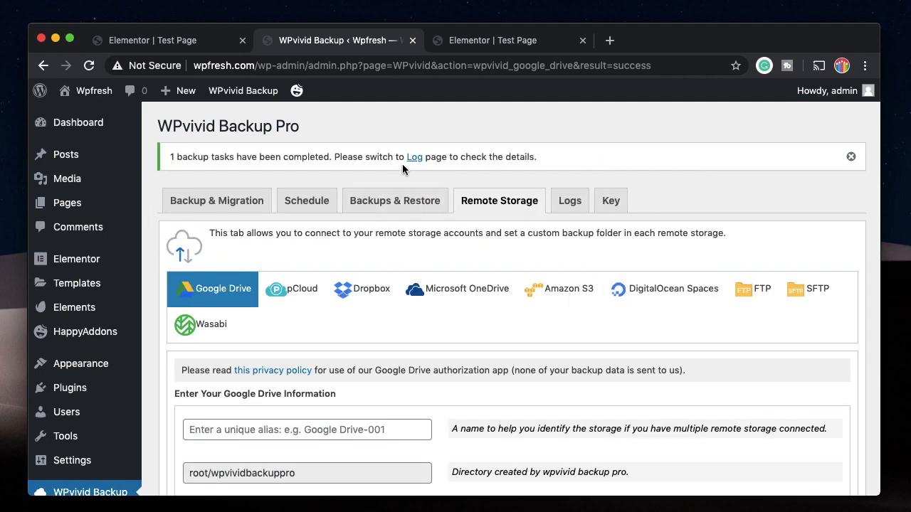
Dismiss the backup completion notice
{"action": "scroll", "coordinate": [495, 331], "scroll_direction": "down", "scroll_amount": 5}
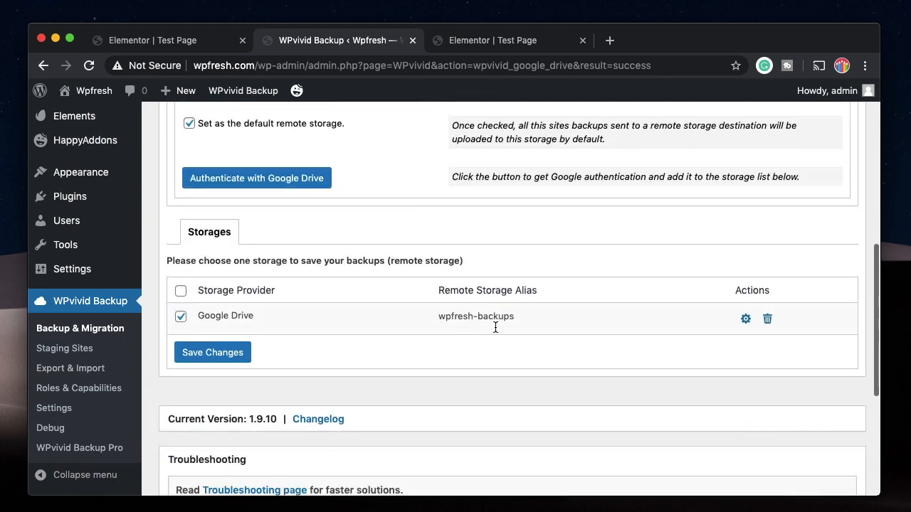
{"action": "scroll", "coordinate": [495, 327], "scroll_direction": "down", "scroll_amount": 3}
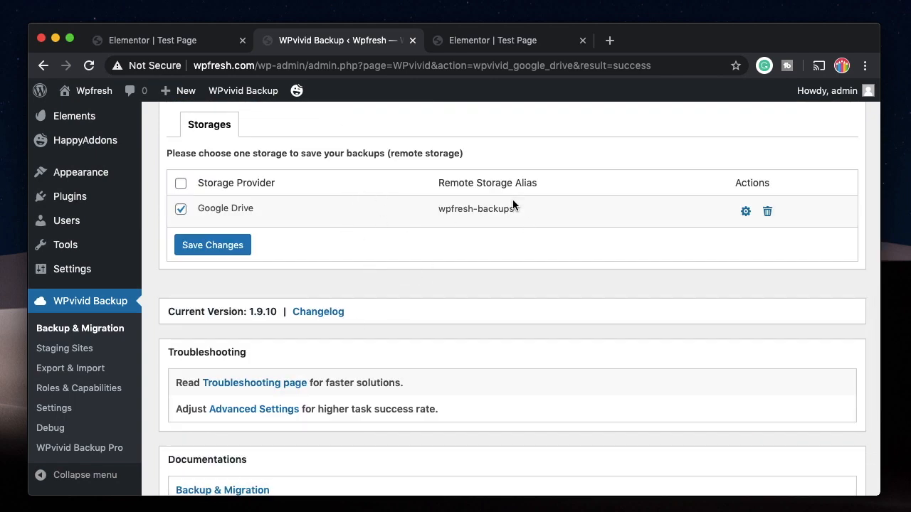
{"action": "scroll", "coordinate": [470, 203], "scroll_direction": "up", "scroll_amount": 10}
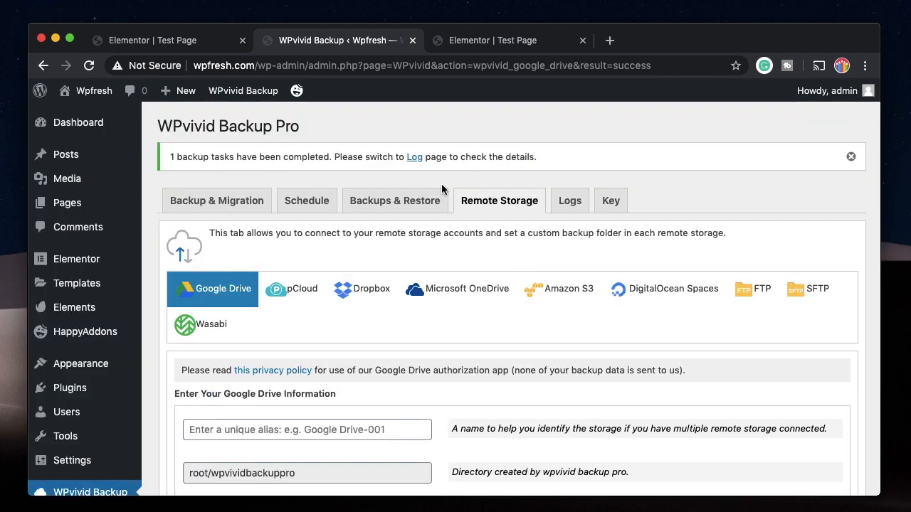
{"action": "left_click", "coordinate": [849, 158]}
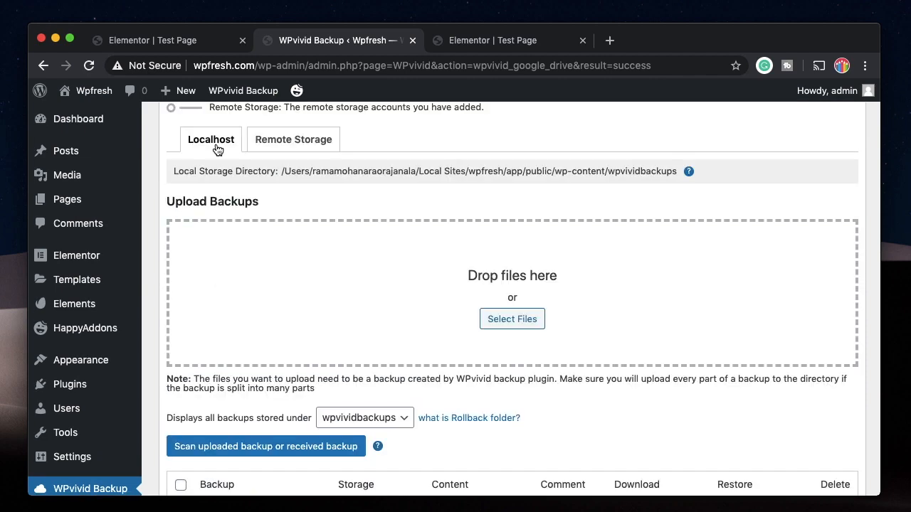
Confirm the wpfreshremote1 backup appears under Remote Storage, then return to the Localhost list
{"action": "left_click", "coordinate": [292, 140]}
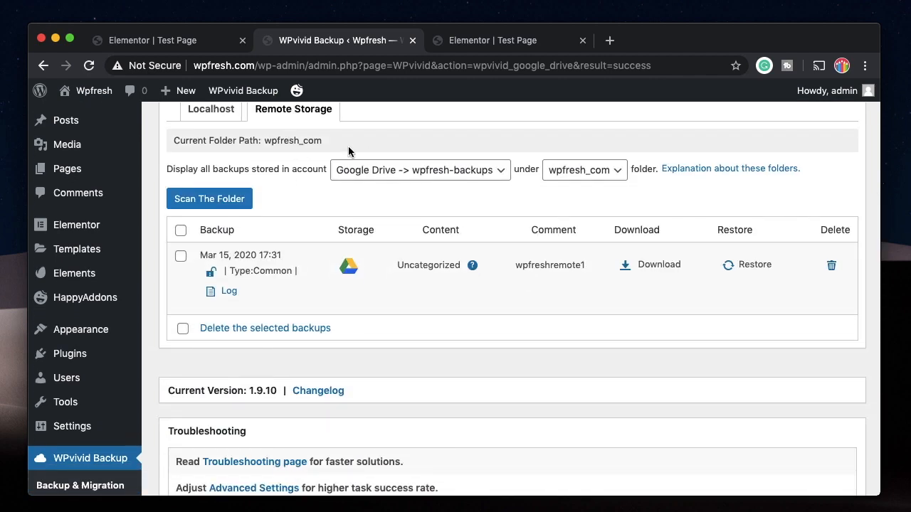
{"action": "scroll", "coordinate": [349, 149], "scroll_direction": "up", "scroll_amount": 1}
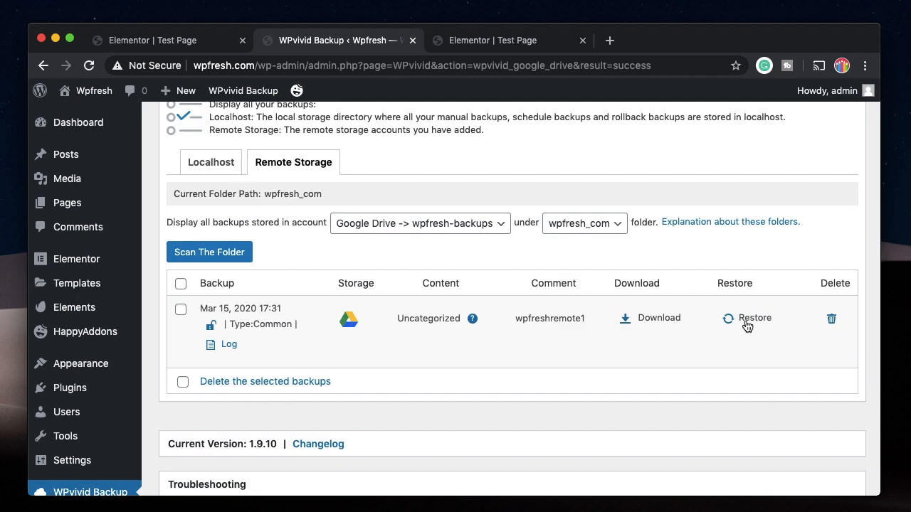
{"action": "scroll", "coordinate": [698, 232], "scroll_direction": "up", "scroll_amount": 2}
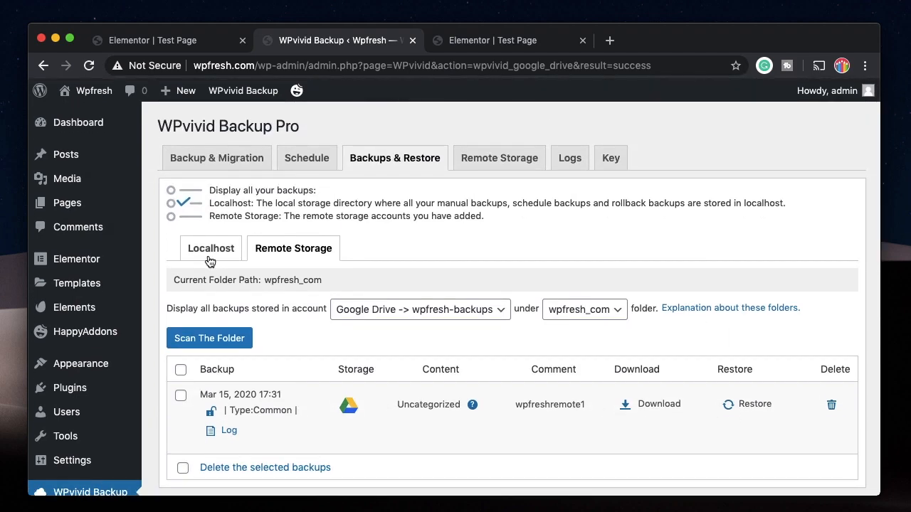
{"action": "left_click", "coordinate": [214, 246]}
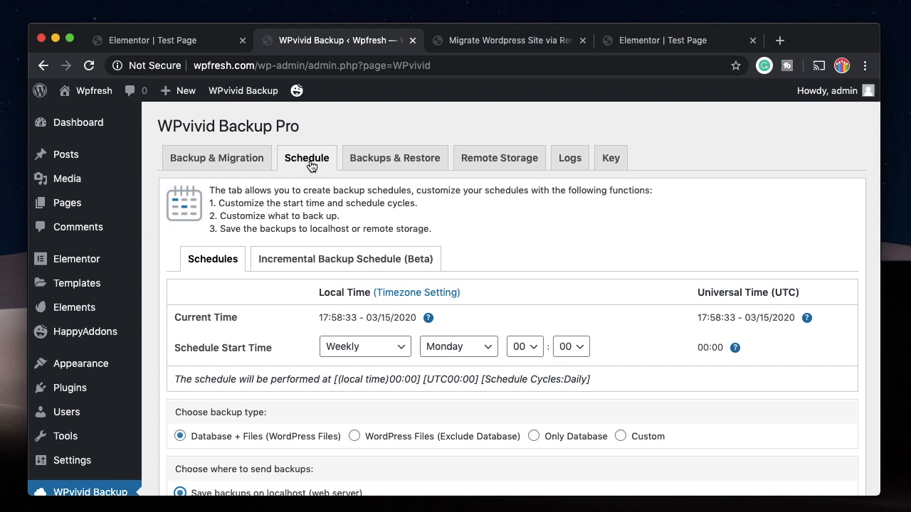
{"action": "scroll", "coordinate": [253, 333], "scroll_direction": "down", "scroll_amount": 2}
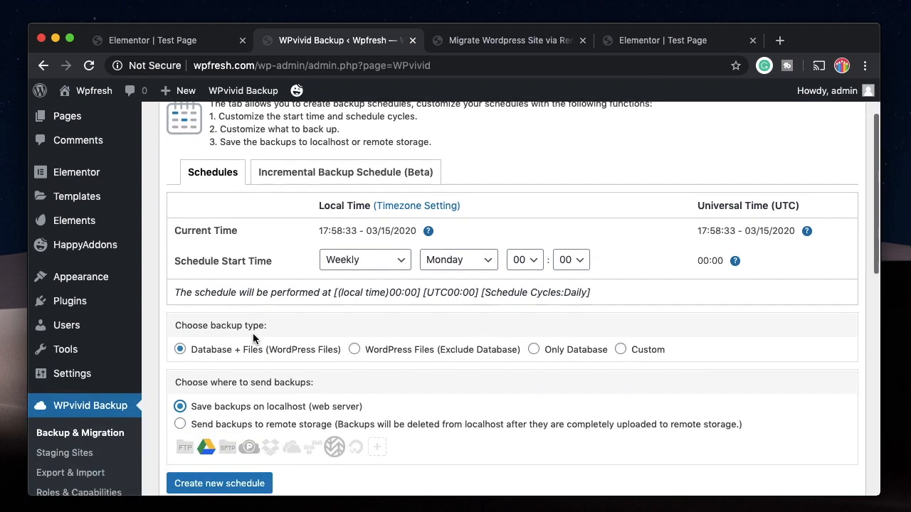
Keep the schedule at Weekly, Monday 00:00, Database + Files, saved to localhost
{"action": "left_click", "coordinate": [357, 269]}
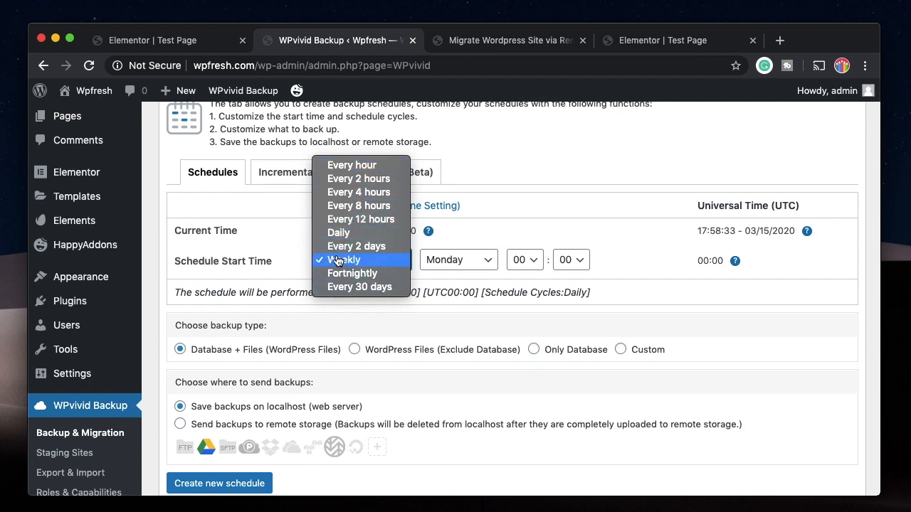
{"action": "scroll", "coordinate": [349, 253], "scroll_direction": "down", "scroll_amount": 3}
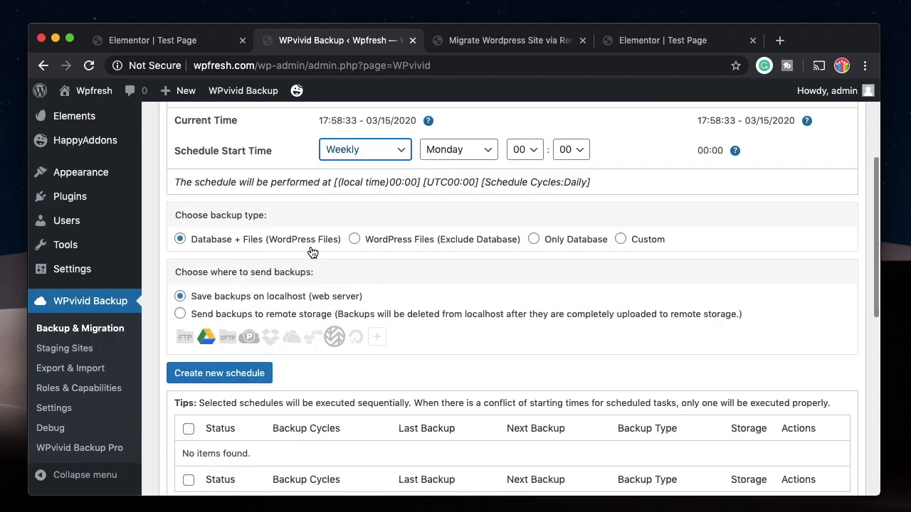
{"action": "scroll", "coordinate": [315, 287], "scroll_direction": "down", "scroll_amount": 2}
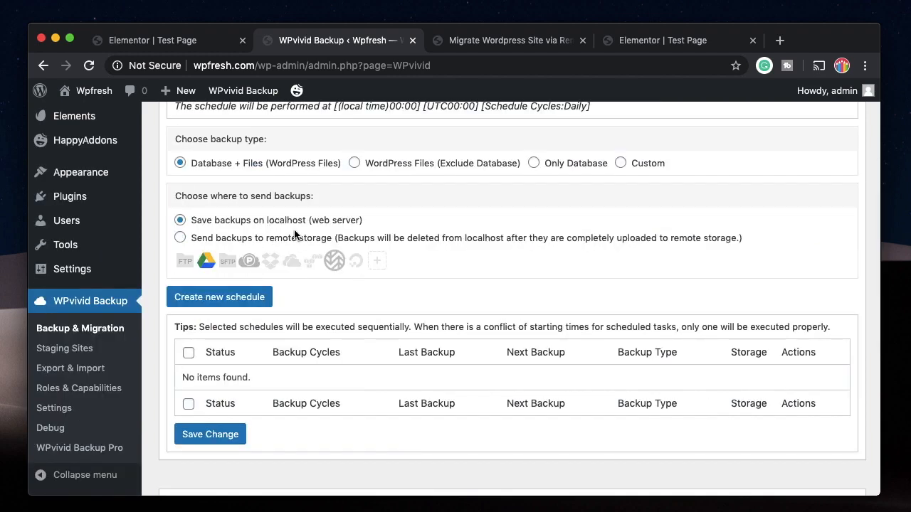
{"action": "scroll", "coordinate": [275, 245], "scroll_direction": "up", "scroll_amount": 1}
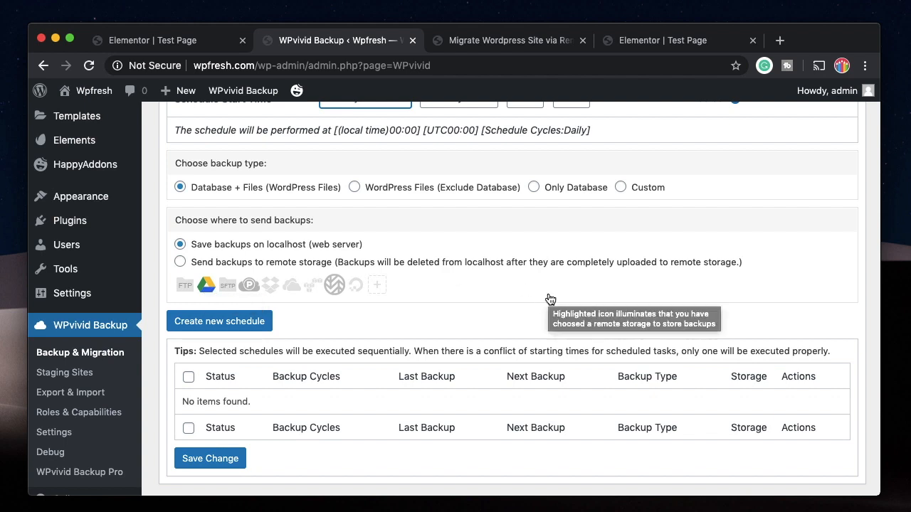
{"action": "scroll", "coordinate": [498, 292], "scroll_direction": "up", "scroll_amount": 4}
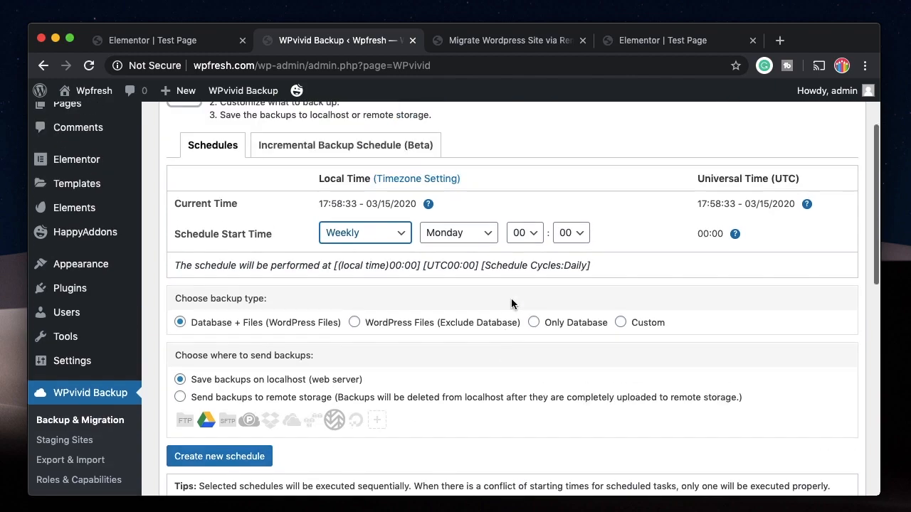
{"action": "scroll", "coordinate": [511, 304], "scroll_direction": "down", "scroll_amount": 2}
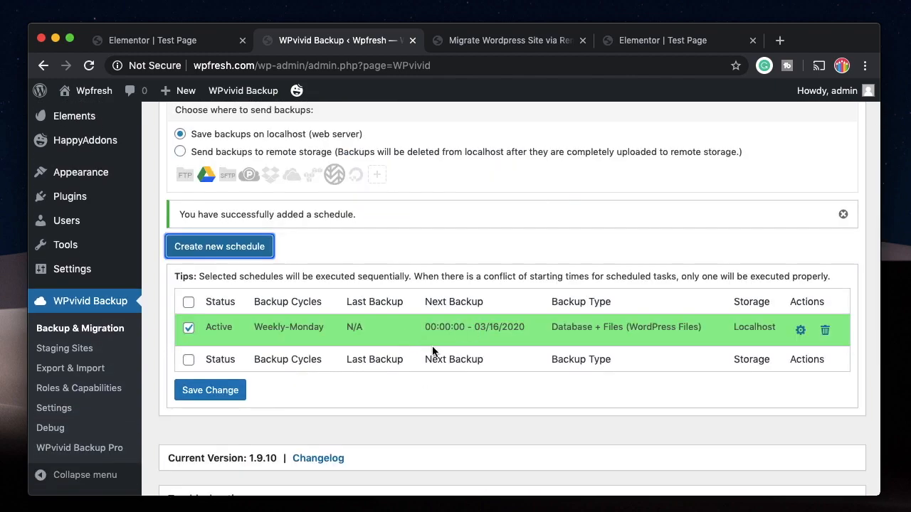
{"action": "scroll", "coordinate": [431, 350], "scroll_direction": "up", "scroll_amount": 7}
{"action": "scroll", "coordinate": [415, 378], "scroll_direction": "down", "scroll_amount": 4}
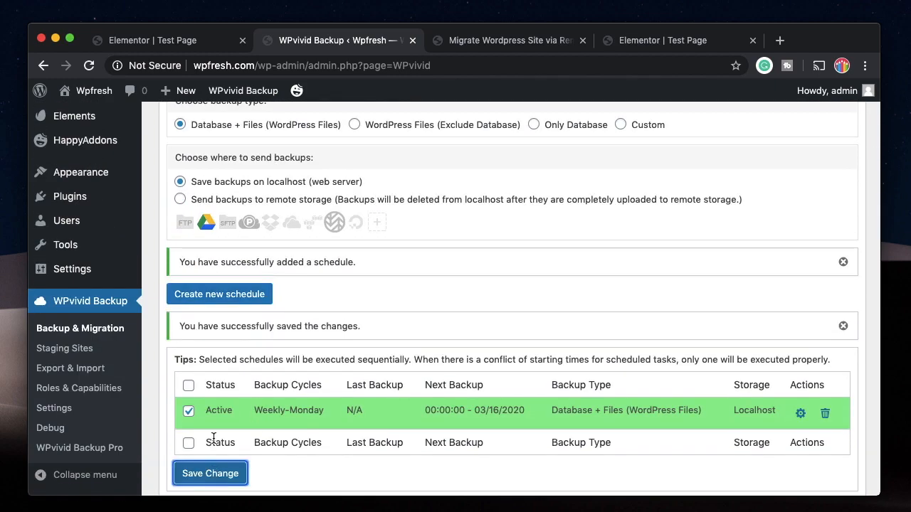
{"action": "scroll", "coordinate": [218, 437], "scroll_direction": "up", "scroll_amount": 9}
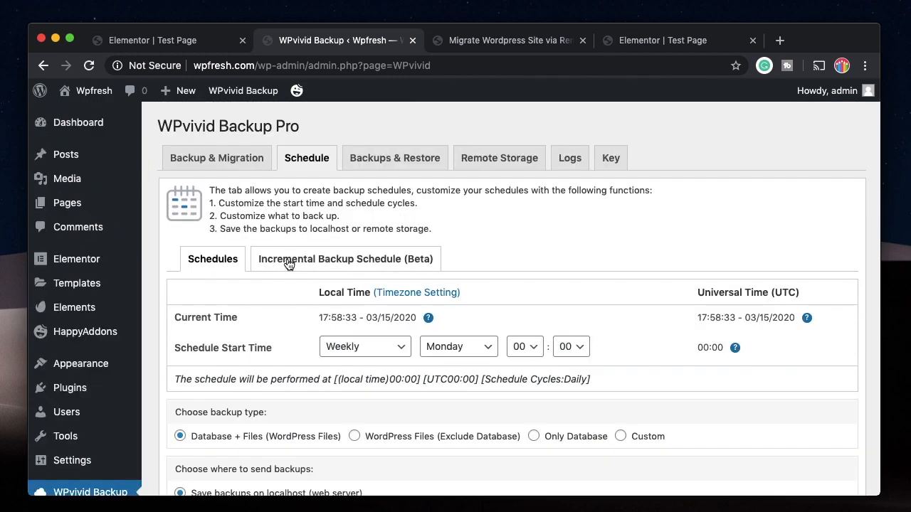
View the Incremental Backup Schedule (Beta) settings, then move to Backups & Restore
{"action": "left_click", "coordinate": [288, 264]}
{"action": "scroll", "coordinate": [267, 334], "scroll_direction": "down", "scroll_amount": 4}
{"action": "scroll", "coordinate": [267, 334], "scroll_direction": "up", "scroll_amount": 4}
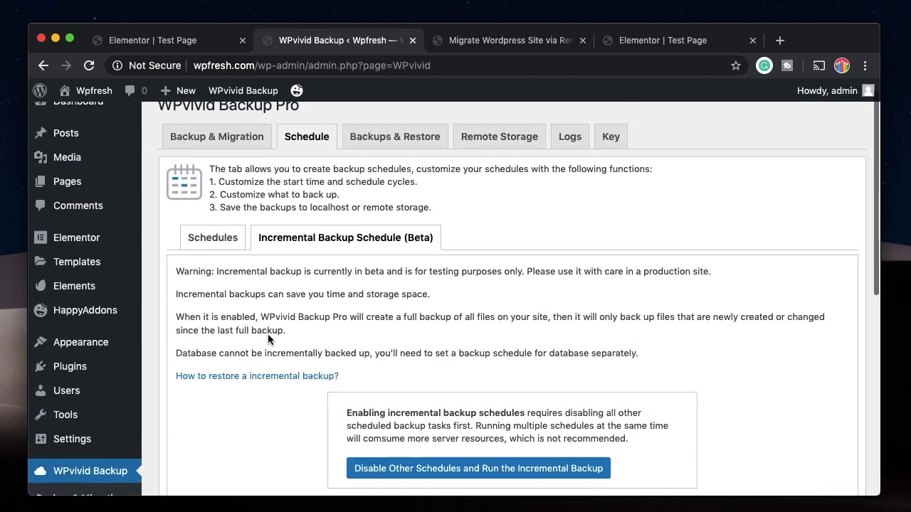
{"action": "scroll", "coordinate": [267, 334], "scroll_direction": "up", "scroll_amount": 1}
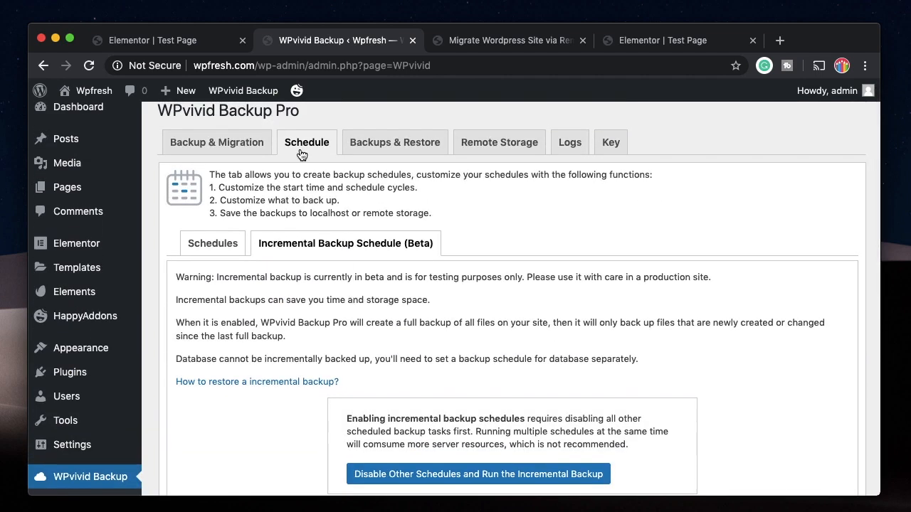
{"action": "left_click", "coordinate": [363, 142]}
{"action": "scroll", "coordinate": [261, 264], "scroll_direction": "down", "scroll_amount": 1}
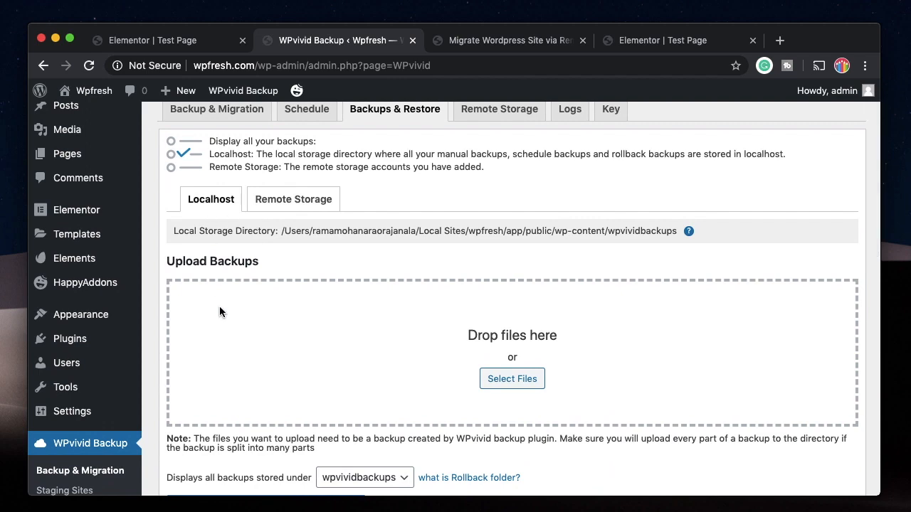
Show backups in the Rollback folder and read the Rollback and Incremental folder explanations
{"action": "scroll", "coordinate": [220, 308], "scroll_direction": "down", "scroll_amount": 5}
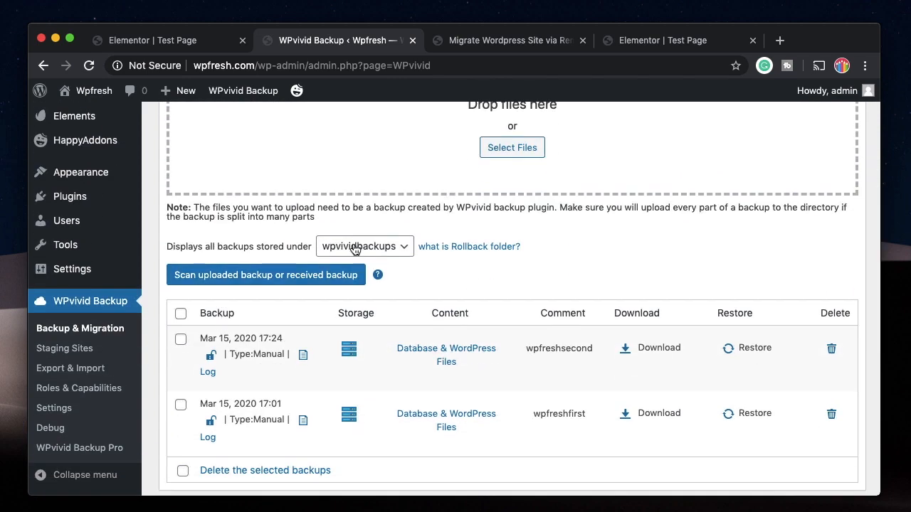
{"action": "double_click", "coordinate": [278, 246]}
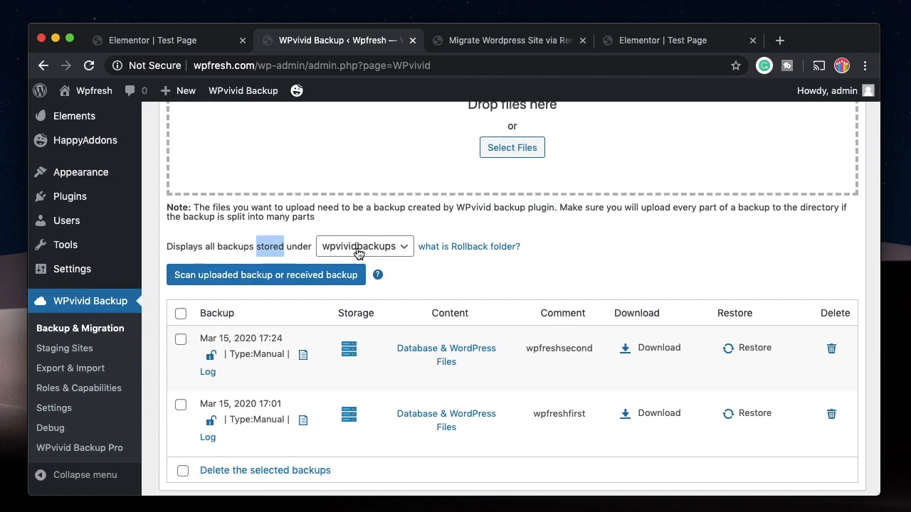
{"action": "left_click", "coordinate": [359, 252]}
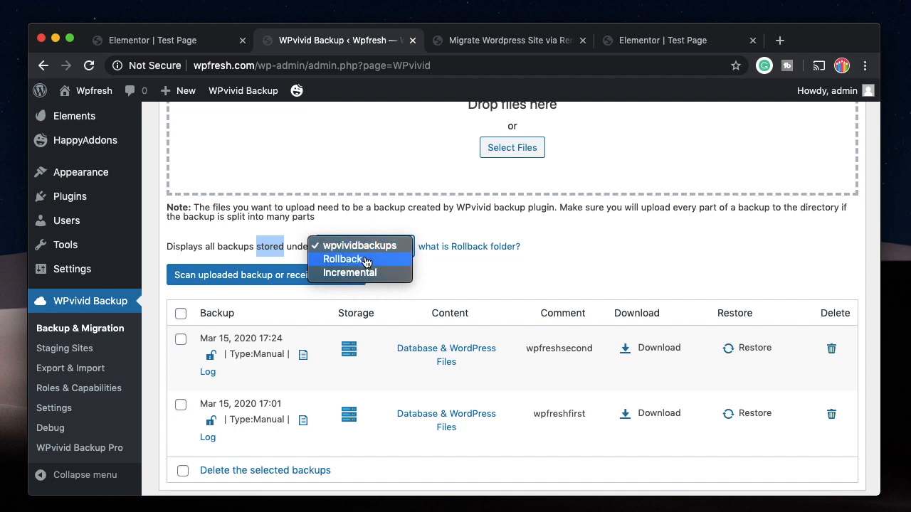
{"action": "left_click", "coordinate": [366, 260]}
{"action": "left_click", "coordinate": [431, 249]}
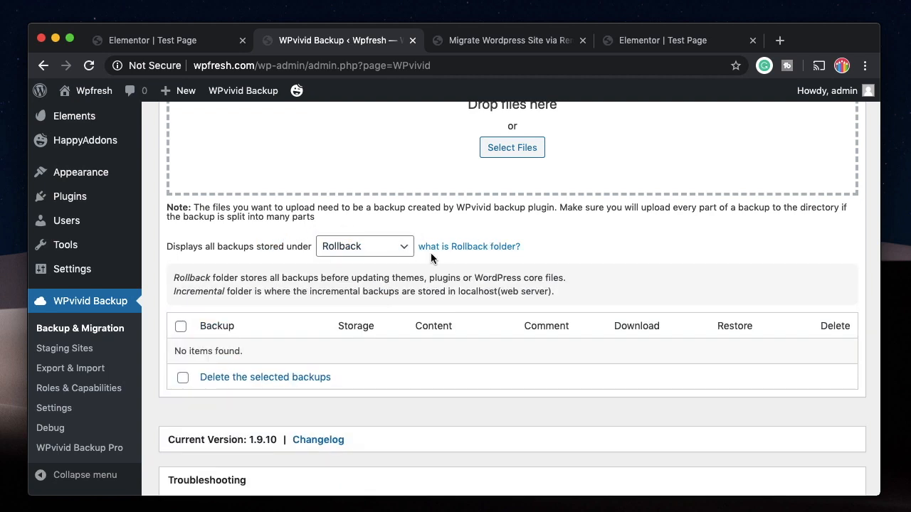
{"action": "triple_click", "coordinate": [260, 280]}
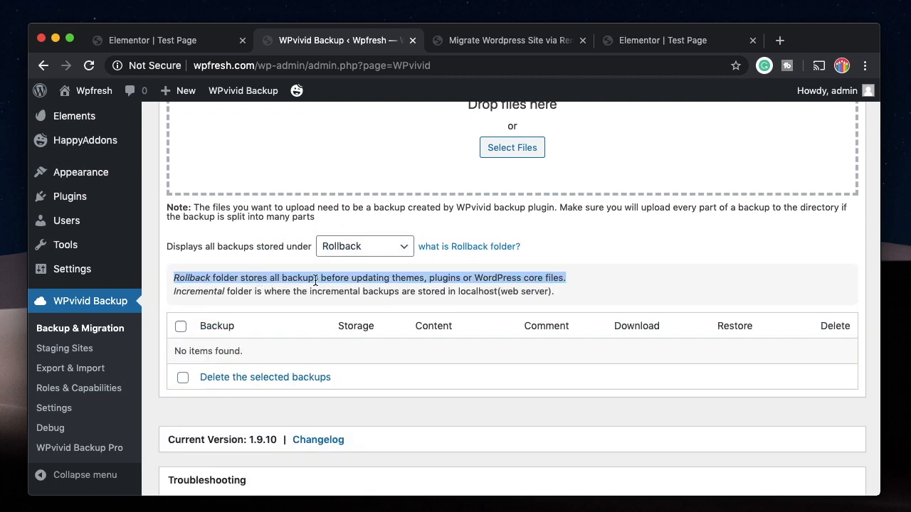
{"action": "triple_click", "coordinate": [344, 287]}
{"action": "triple_click", "coordinate": [365, 274]}
Switch the backup list between the Incremental, wpvividbackups and Rollback folders
{"action": "left_click", "coordinate": [376, 249]}
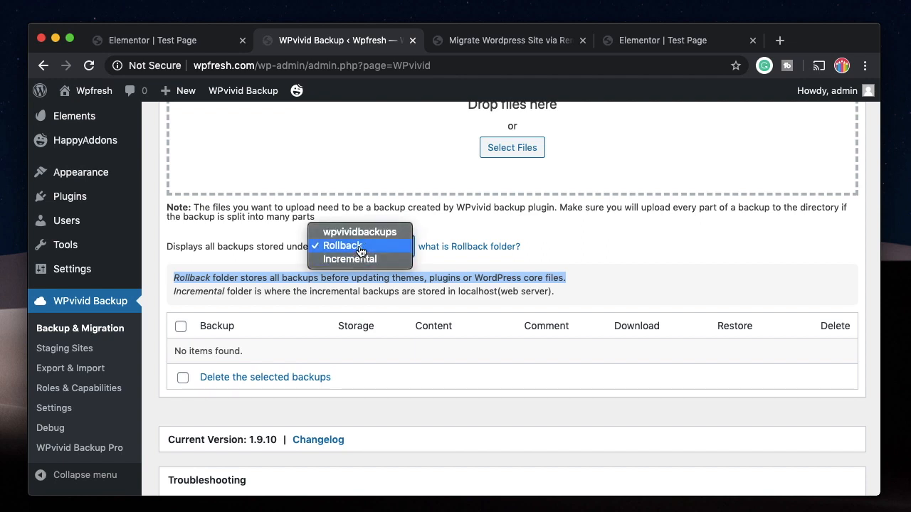
{"action": "left_click", "coordinate": [358, 259]}
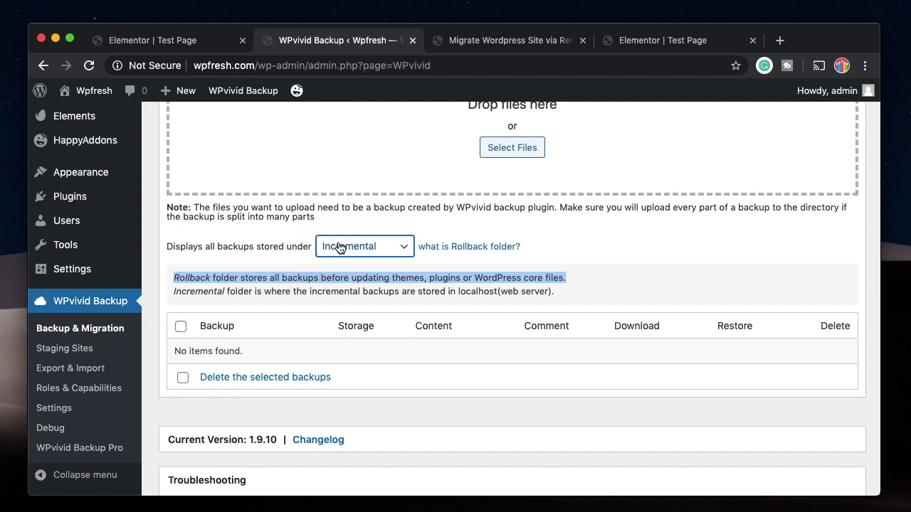
{"action": "scroll", "coordinate": [304, 172], "scroll_direction": "up", "scroll_amount": 8}
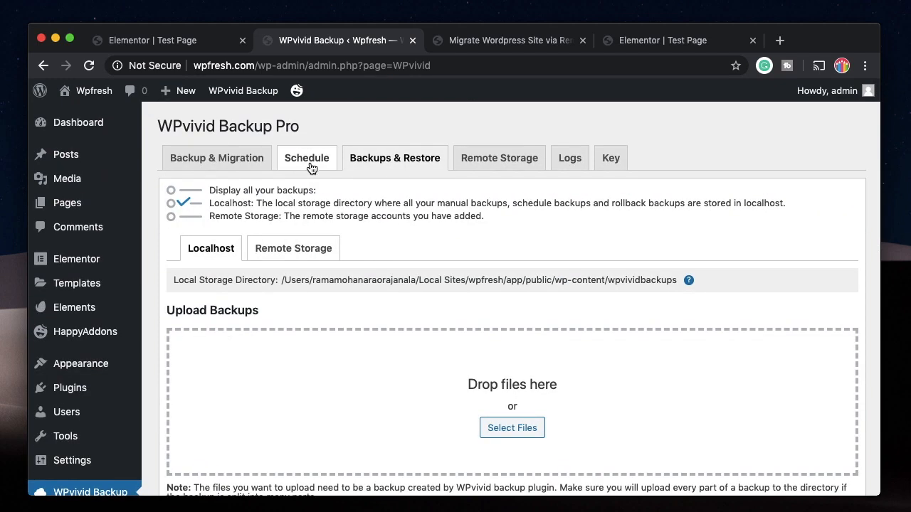
{"action": "scroll", "coordinate": [307, 157], "scroll_direction": "down", "scroll_amount": 5}
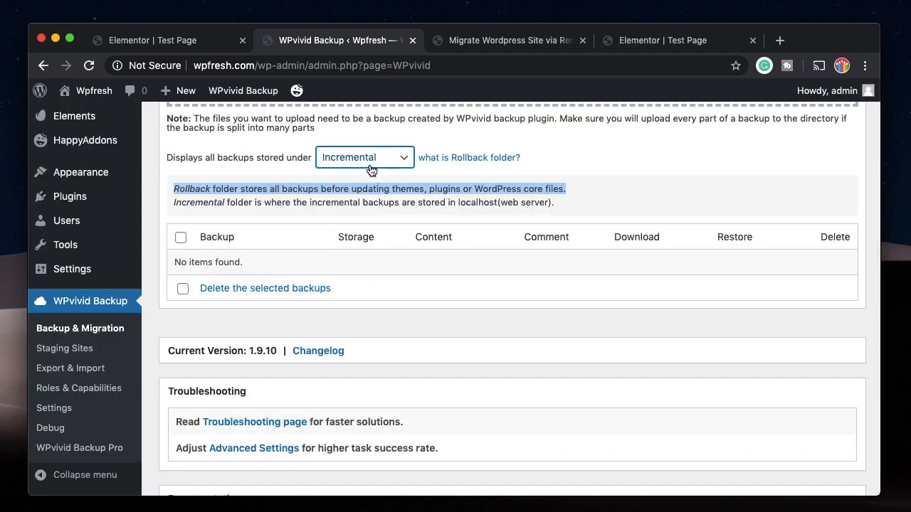
{"action": "scroll", "coordinate": [370, 213], "scroll_direction": "up", "scroll_amount": 2}
{"action": "left_click", "coordinate": [359, 296]}
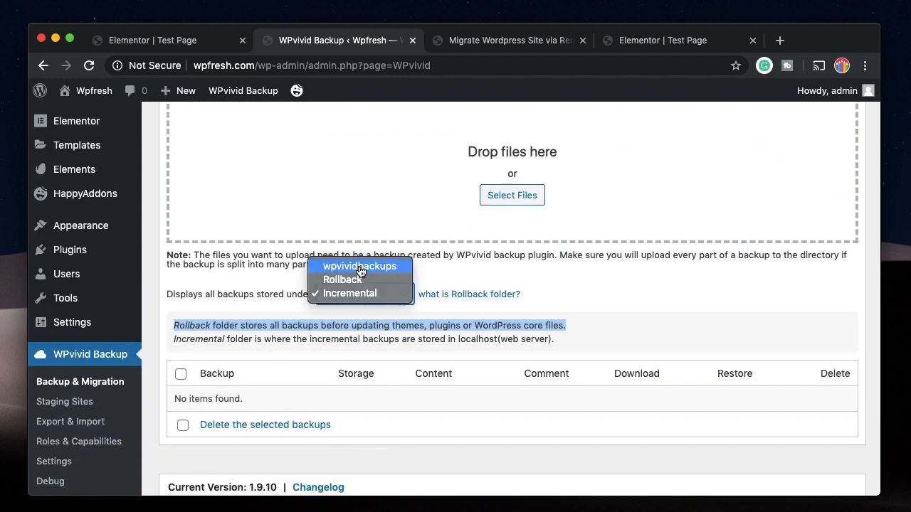
{"action": "left_click", "coordinate": [329, 266]}
{"action": "left_click", "coordinate": [346, 295]}
{"action": "left_click", "coordinate": [335, 309]}
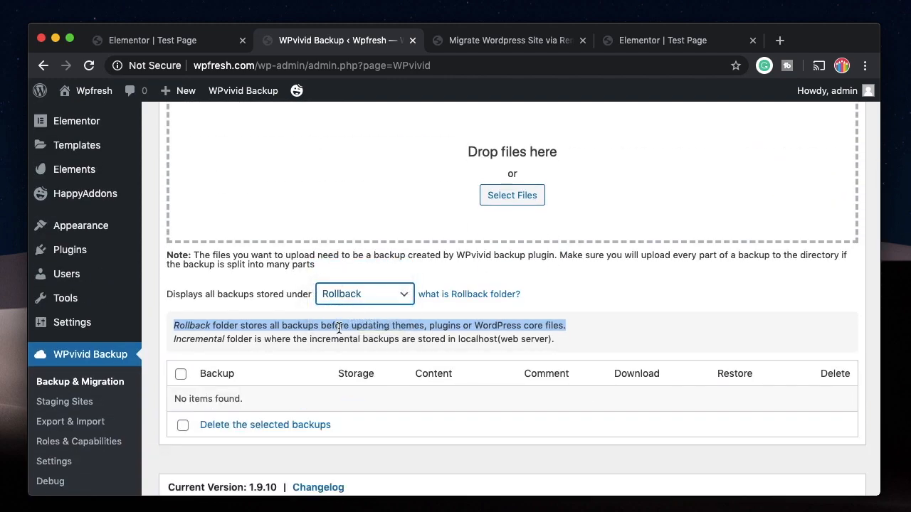
{"action": "triple_click", "coordinate": [338, 327]}
{"action": "left_click", "coordinate": [336, 297]}
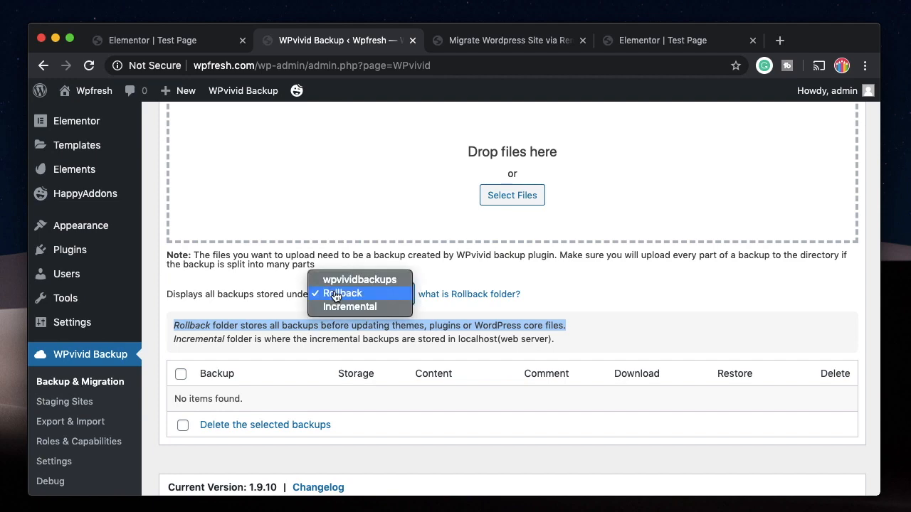
{"action": "left_click", "coordinate": [350, 305]}
List the backups kept in remote storage
{"action": "scroll", "coordinate": [252, 302], "scroll_direction": "up", "scroll_amount": 2}
{"action": "scroll", "coordinate": [253, 302], "scroll_direction": "up", "scroll_amount": 2}
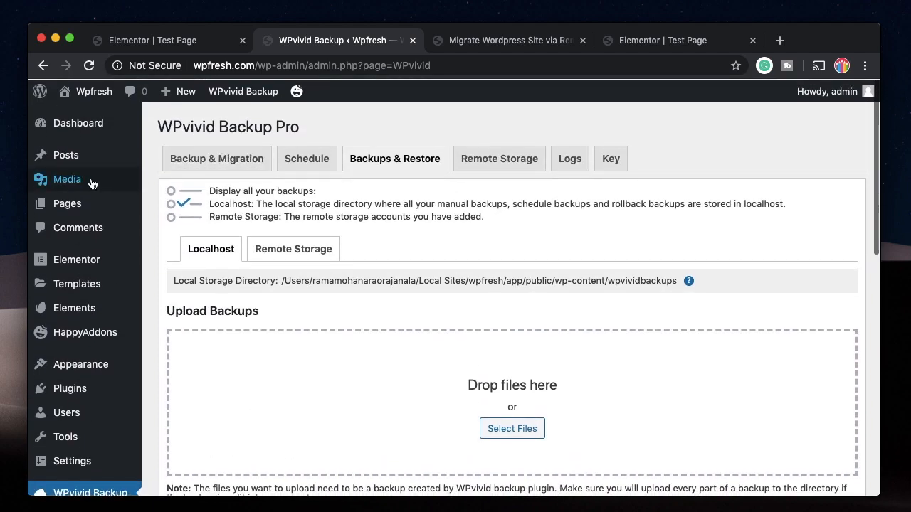
{"action": "scroll", "coordinate": [428, 301], "scroll_direction": "down", "scroll_amount": 3}
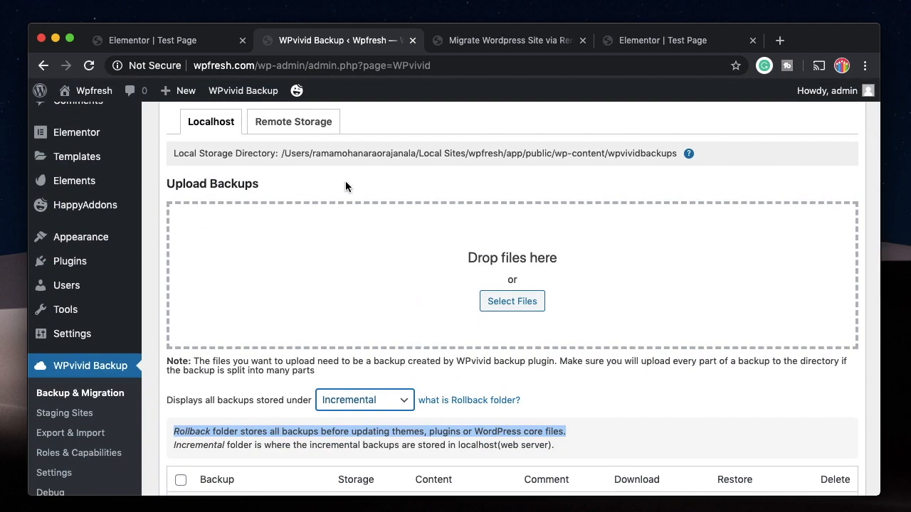
{"action": "left_click", "coordinate": [299, 121]}
{"action": "scroll", "coordinate": [427, 149], "scroll_direction": "up", "scroll_amount": 1}
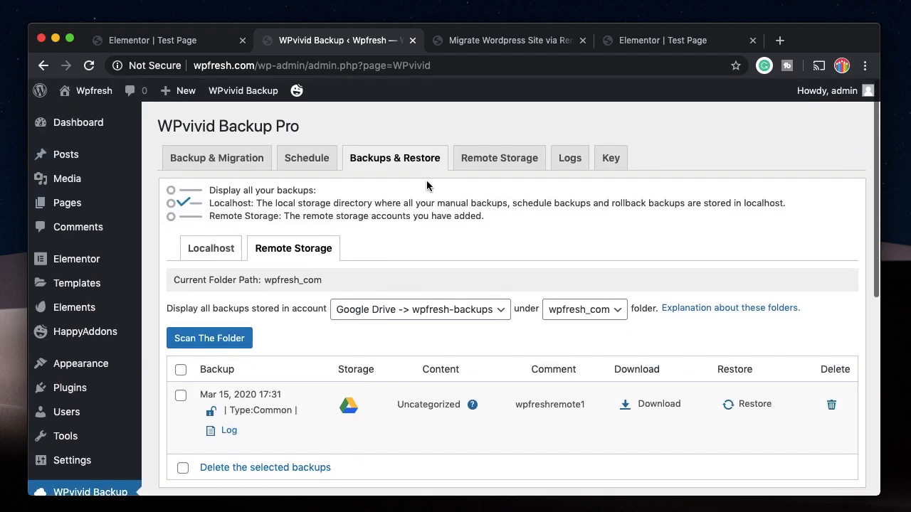
Save the Google Drive settings on the Remote Storage tab
{"action": "left_click", "coordinate": [479, 158]}
{"action": "scroll", "coordinate": [479, 159], "scroll_direction": "down", "scroll_amount": 1}
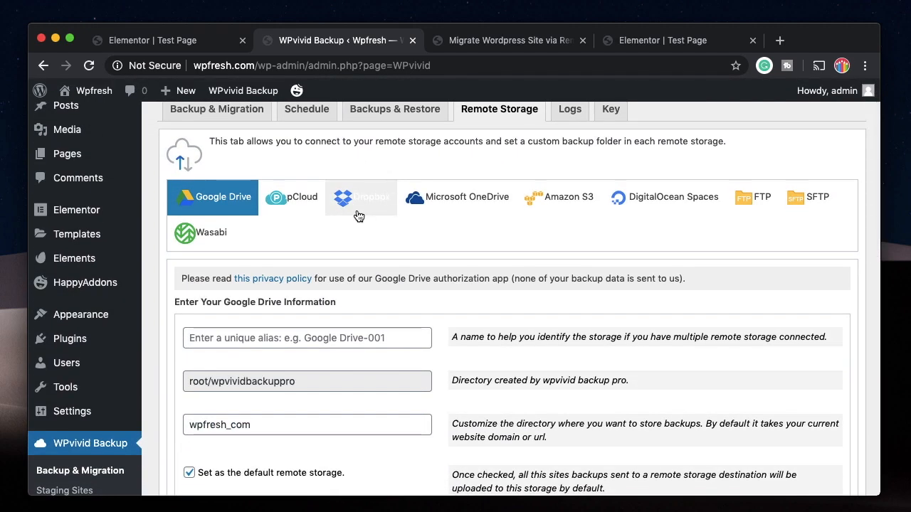
{"action": "scroll", "coordinate": [360, 211], "scroll_direction": "down", "scroll_amount": 5}
{"action": "scroll", "coordinate": [569, 242], "scroll_direction": "up", "scroll_amount": 6}
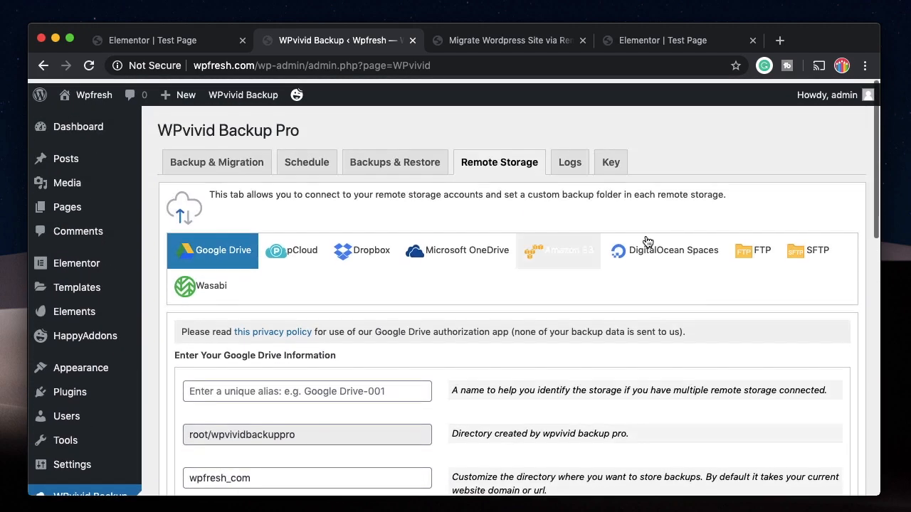
{"action": "scroll", "coordinate": [704, 263], "scroll_direction": "down", "scroll_amount": 8}
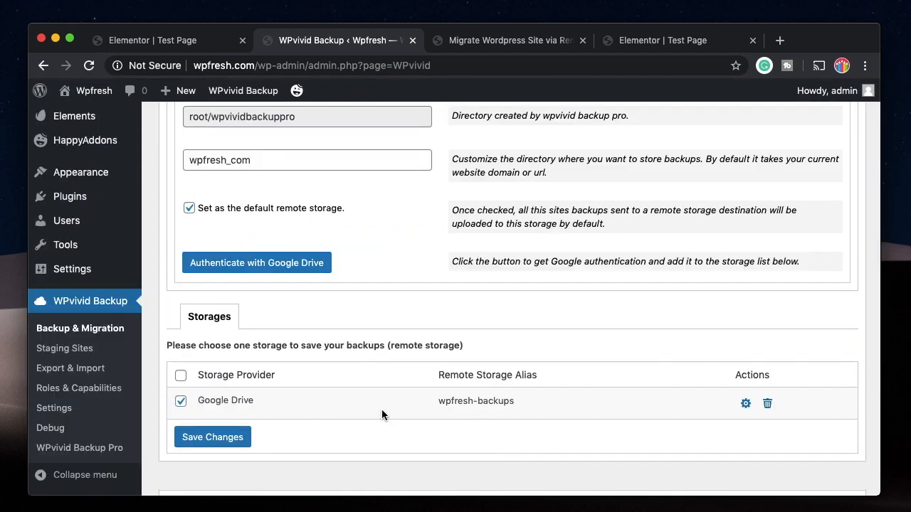
{"action": "left_click", "coordinate": [199, 436]}
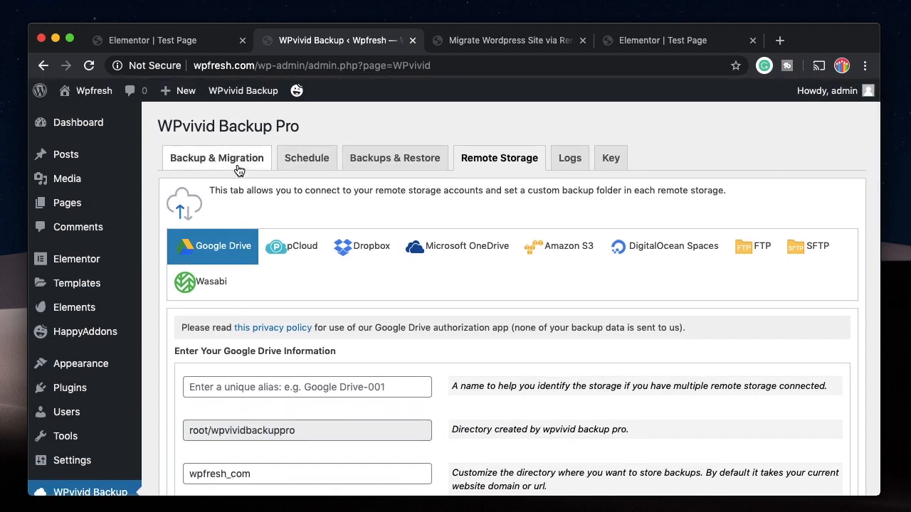
Browse the Backup & Migration, Remote Storage, Schedule and Backups & Restore tabs
{"action": "left_click", "coordinate": [217, 158]}
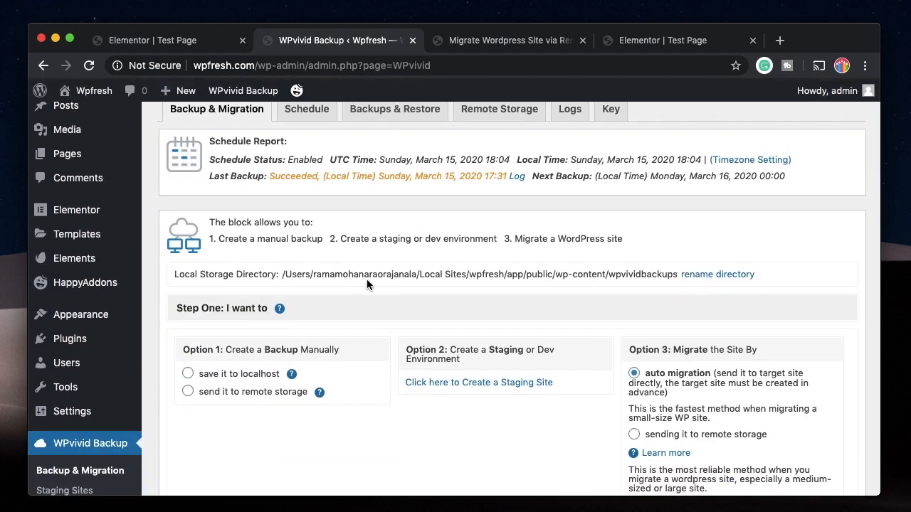
{"action": "scroll", "coordinate": [398, 235], "scroll_direction": "up", "scroll_amount": 1}
{"action": "left_click", "coordinate": [501, 158]}
{"action": "scroll", "coordinate": [527, 150], "scroll_direction": "down", "scroll_amount": 2}
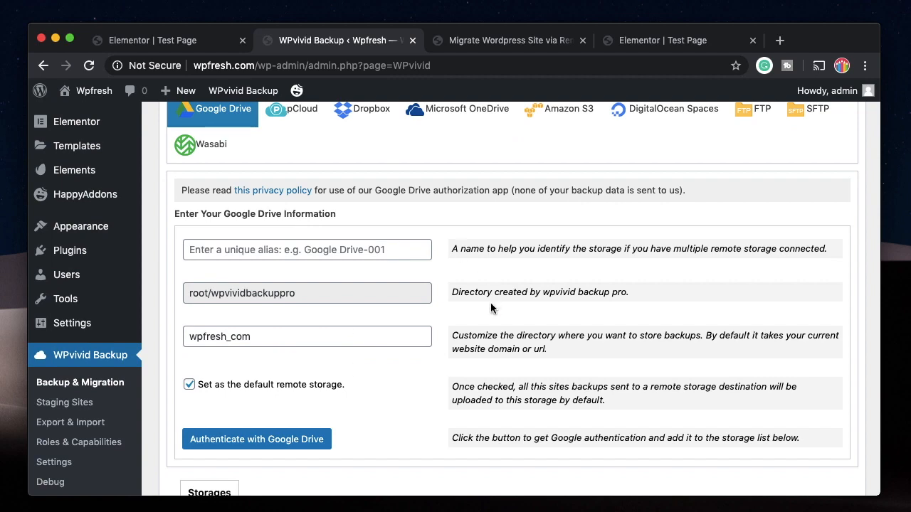
{"action": "scroll", "coordinate": [427, 235], "scroll_direction": "up", "scroll_amount": 2}
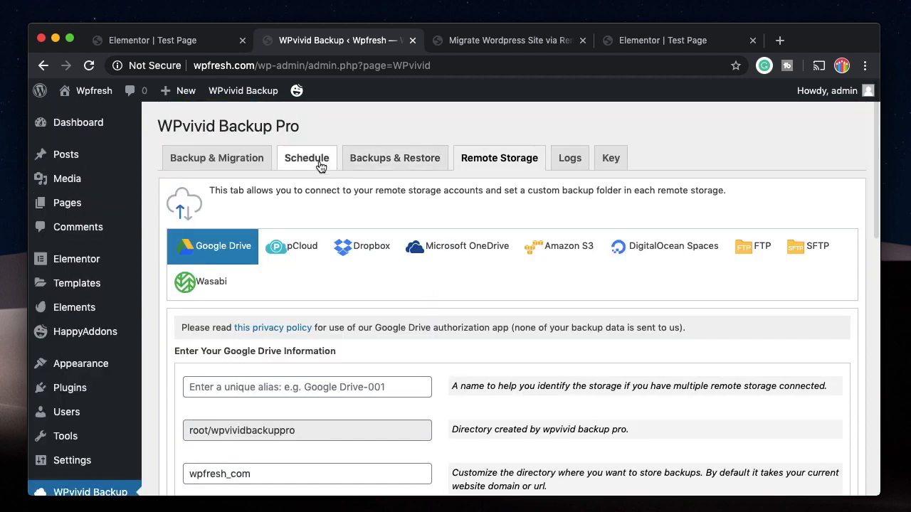
{"action": "left_click", "coordinate": [370, 162]}
{"action": "scroll", "coordinate": [361, 354], "scroll_direction": "down", "scroll_amount": 1}
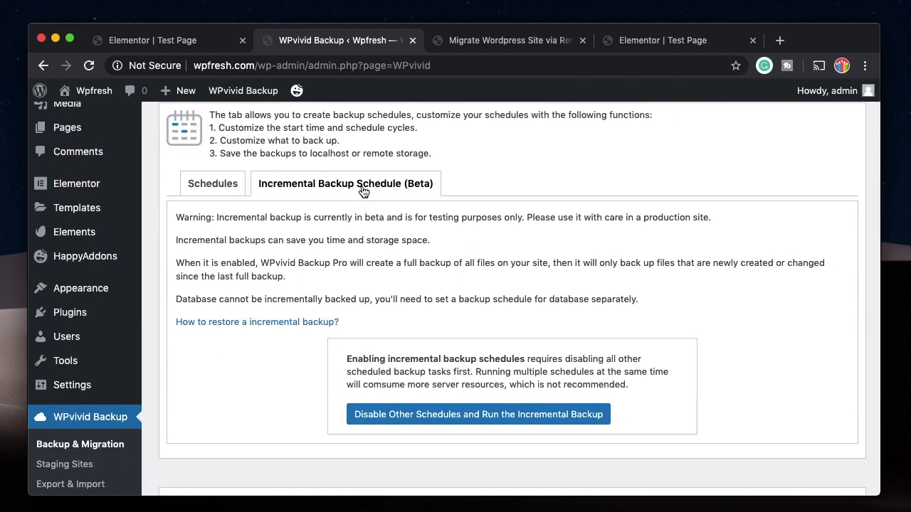
{"action": "scroll", "coordinate": [411, 242], "scroll_direction": "up", "scroll_amount": 1}
{"action": "left_click", "coordinate": [407, 159]}
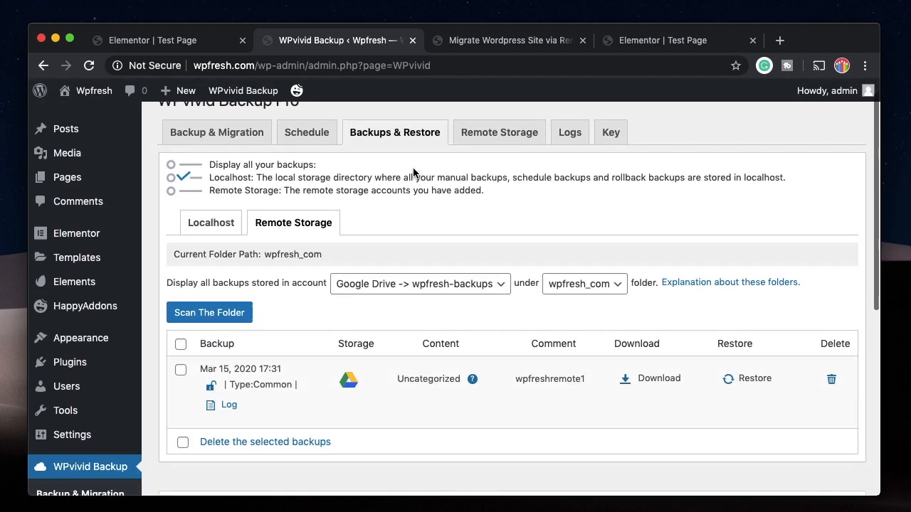
{"action": "left_click", "coordinate": [241, 157]}
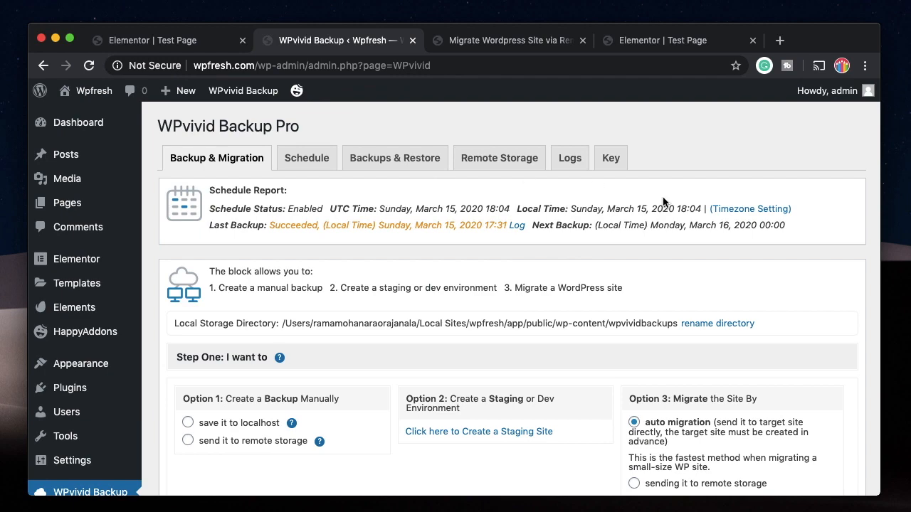
Check the Key tab, then return to Backup & Migration and review Option 3's auto migration
{"action": "left_click", "coordinate": [610, 158]}
{"action": "scroll", "coordinate": [683, 142], "scroll_direction": "down", "scroll_amount": 1}
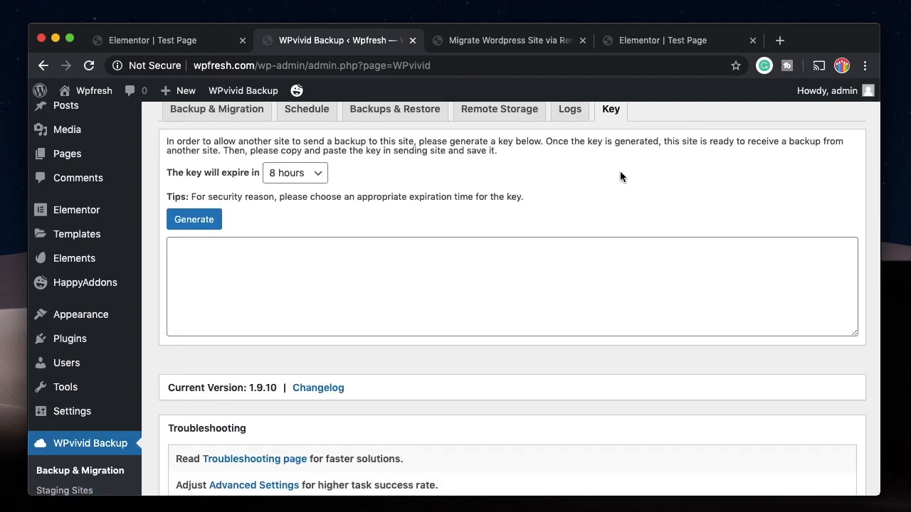
{"action": "scroll", "coordinate": [590, 192], "scroll_direction": "up", "scroll_amount": 1}
{"action": "left_click", "coordinate": [215, 156]}
{"action": "scroll", "coordinate": [206, 153], "scroll_direction": "down", "scroll_amount": 1}
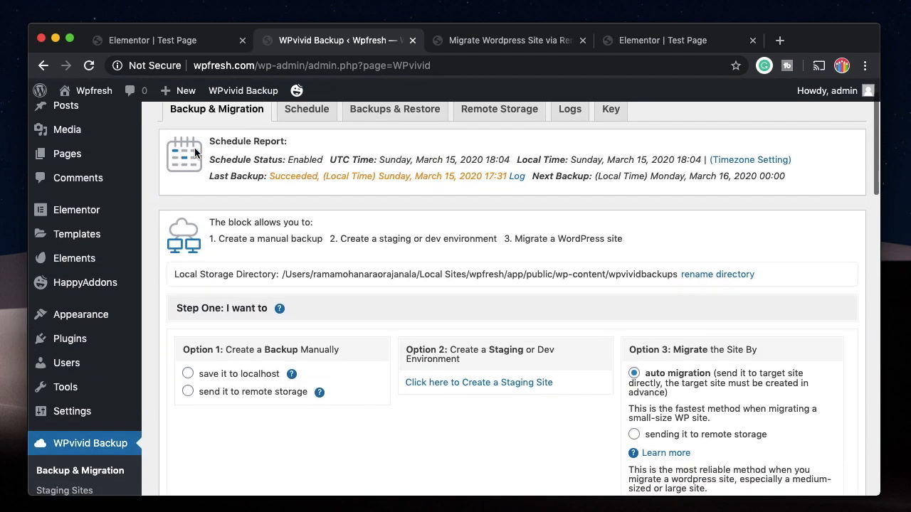
{"action": "scroll", "coordinate": [326, 338], "scroll_direction": "down", "scroll_amount": 3}
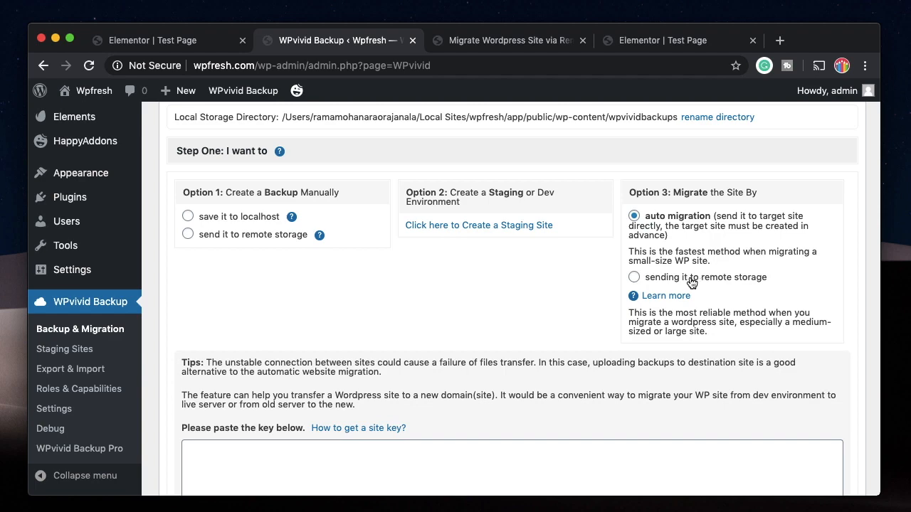
{"action": "scroll", "coordinate": [690, 282], "scroll_direction": "down", "scroll_amount": 8}
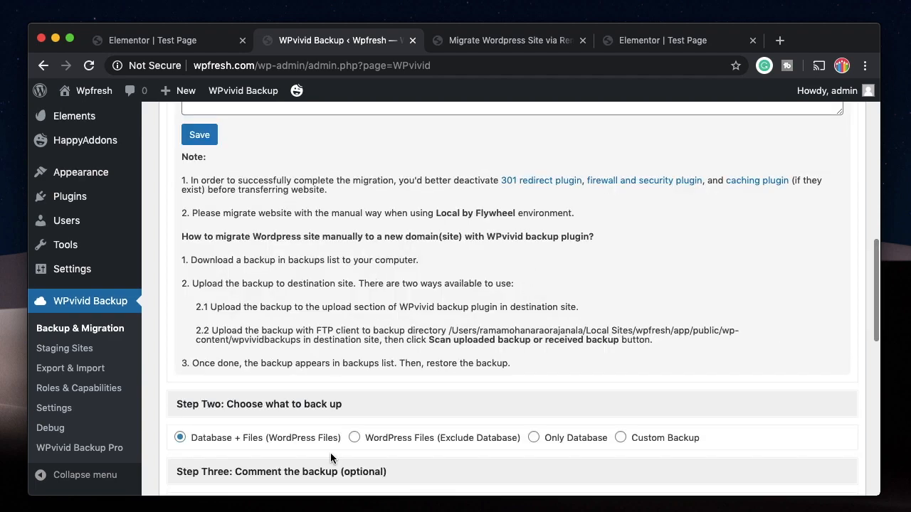
{"action": "scroll", "coordinate": [330, 452], "scroll_direction": "down", "scroll_amount": 6}
{"action": "scroll", "coordinate": [330, 453], "scroll_direction": "up", "scroll_amount": 15}
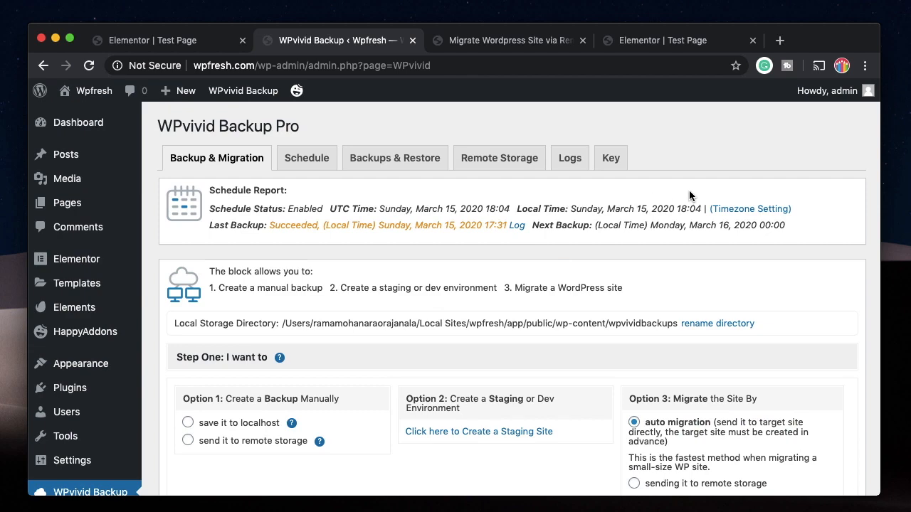
Glance over the existing backups list
{"action": "left_click", "coordinate": [394, 157]}
{"action": "scroll", "coordinate": [331, 268], "scroll_direction": "down", "scroll_amount": 3}
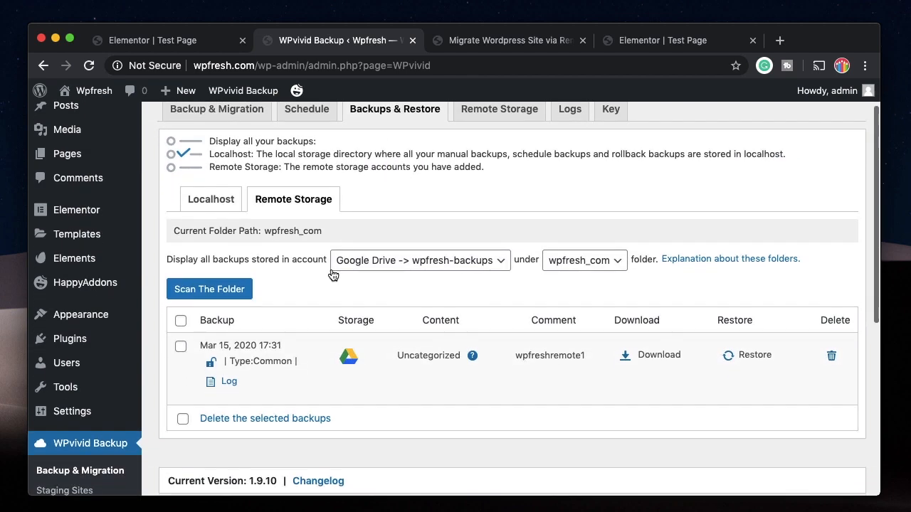
{"action": "scroll", "coordinate": [337, 353], "scroll_direction": "up", "scroll_amount": 2}
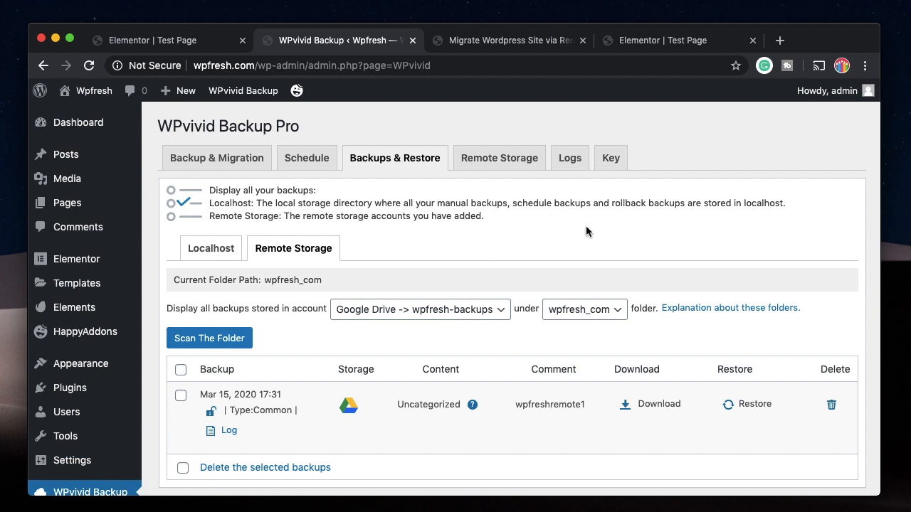
Return to Backup & Migration and follow Option 2's 'Create a Staging Site' link
{"action": "left_click", "coordinate": [216, 158]}
{"action": "scroll", "coordinate": [733, 360], "scroll_direction": "down", "scroll_amount": 1}
{"action": "scroll", "coordinate": [703, 335], "scroll_direction": "down", "scroll_amount": 3}
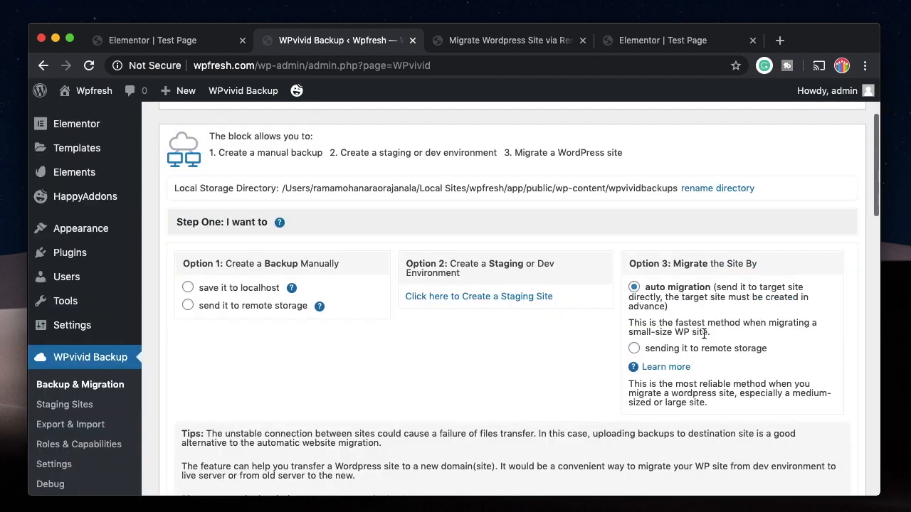
{"action": "scroll", "coordinate": [641, 313], "scroll_direction": "down", "scroll_amount": 2}
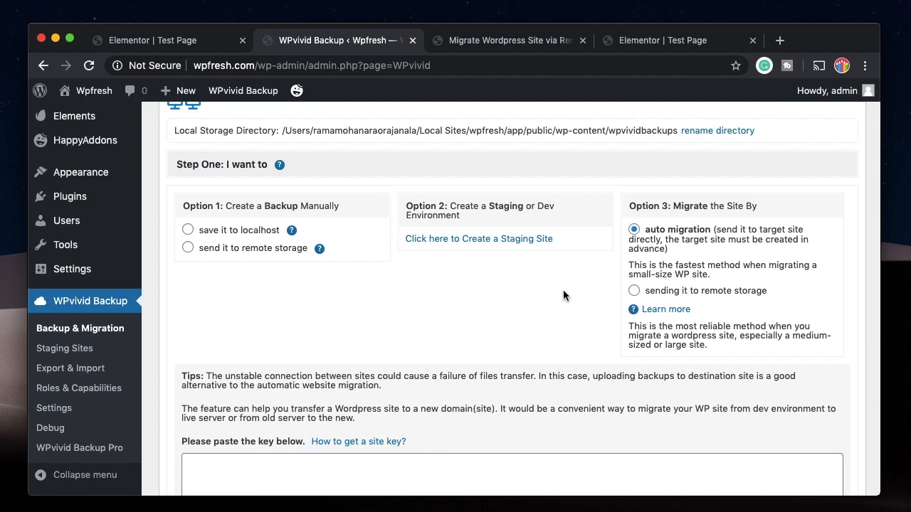
{"action": "scroll", "coordinate": [562, 290], "scroll_direction": "up", "scroll_amount": 4}
{"action": "scroll", "coordinate": [452, 233], "scroll_direction": "up", "scroll_amount": 2}
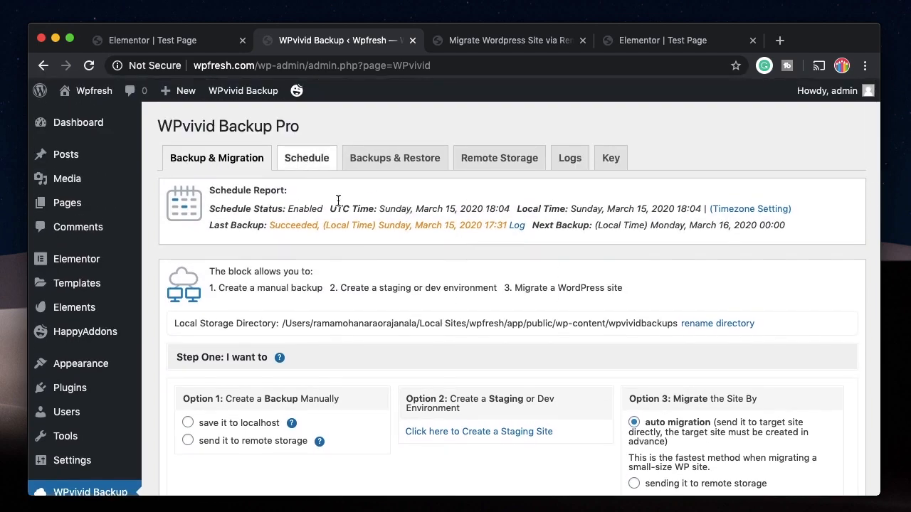
{"action": "scroll", "coordinate": [427, 286], "scroll_direction": "down", "scroll_amount": 4}
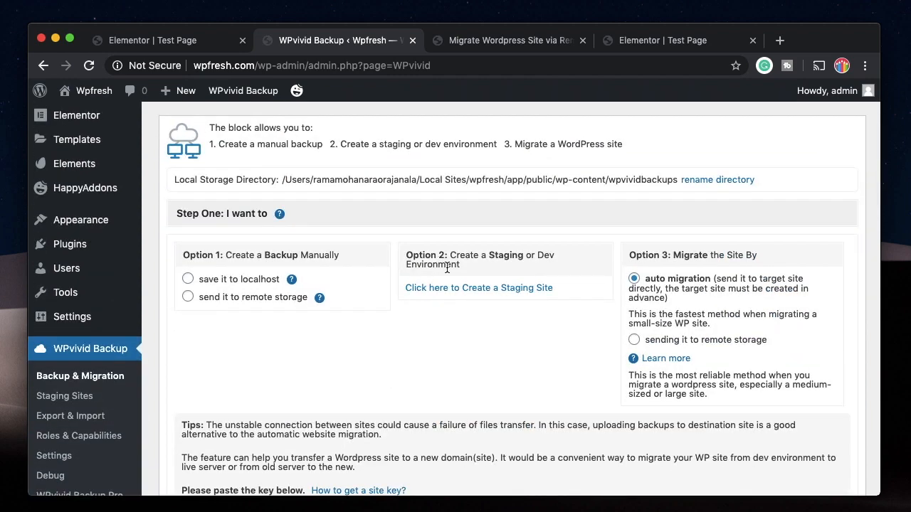
{"action": "left_click", "coordinate": [470, 292]}
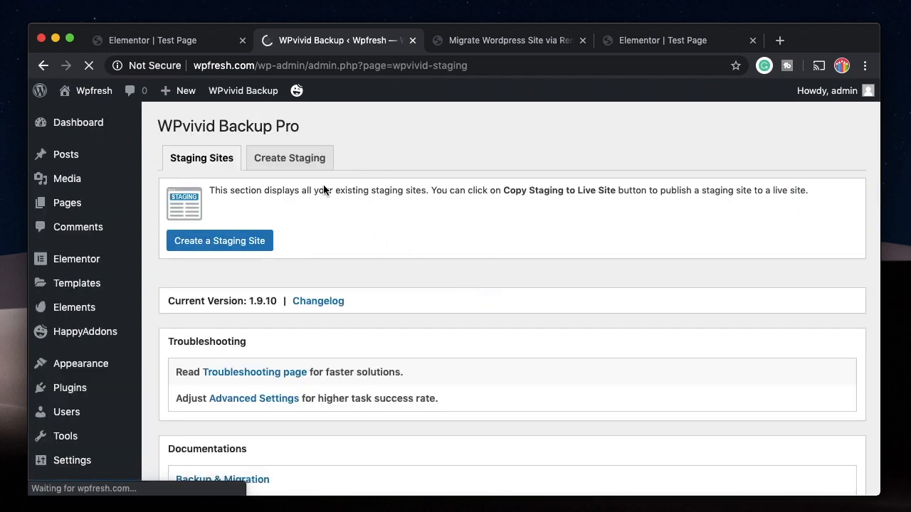
Start a new staging site and name its folder stagingwp
{"action": "left_click", "coordinate": [232, 241]}
{"action": "scroll", "coordinate": [234, 235], "scroll_direction": "down", "scroll_amount": 1}
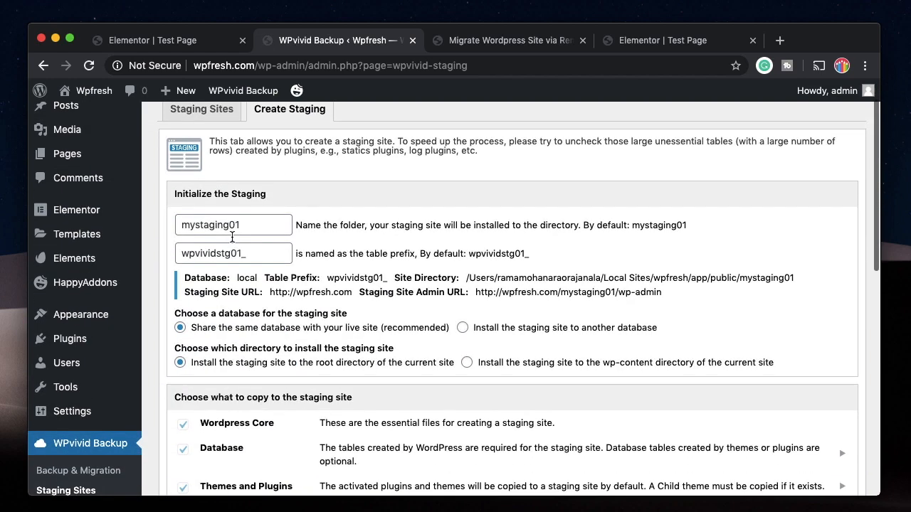
{"action": "left_click", "coordinate": [235, 225]}
{"action": "double_click", "coordinate": [235, 225]}
{"action": "type", "text": "staging"}
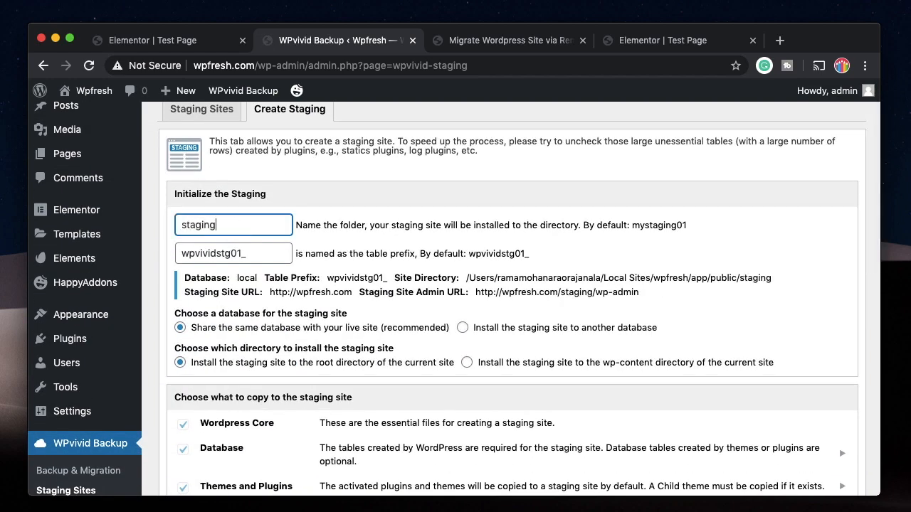
{"action": "type", "text": "wp"}
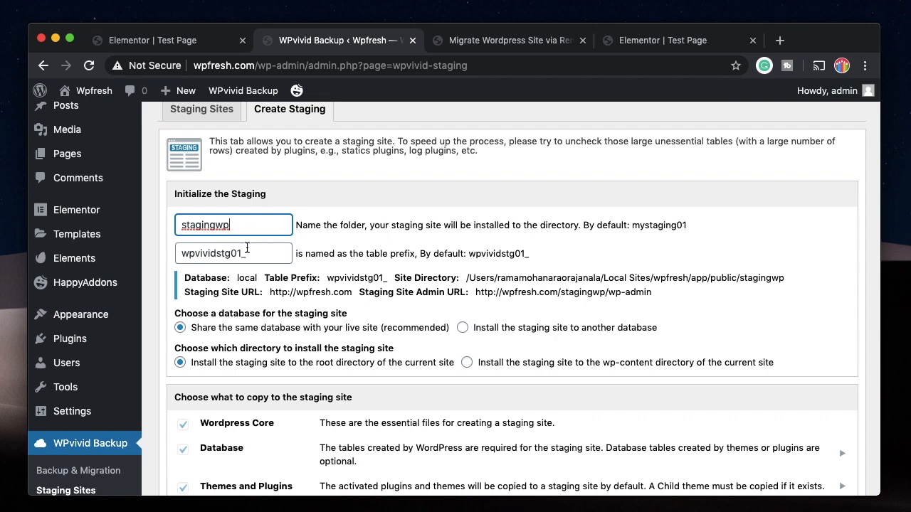
Build the stagingwp staging site and open its admin URL in a new tab
{"action": "scroll", "coordinate": [285, 242], "scroll_direction": "down", "scroll_amount": 3}
{"action": "scroll", "coordinate": [320, 441], "scroll_direction": "down", "scroll_amount": 2}
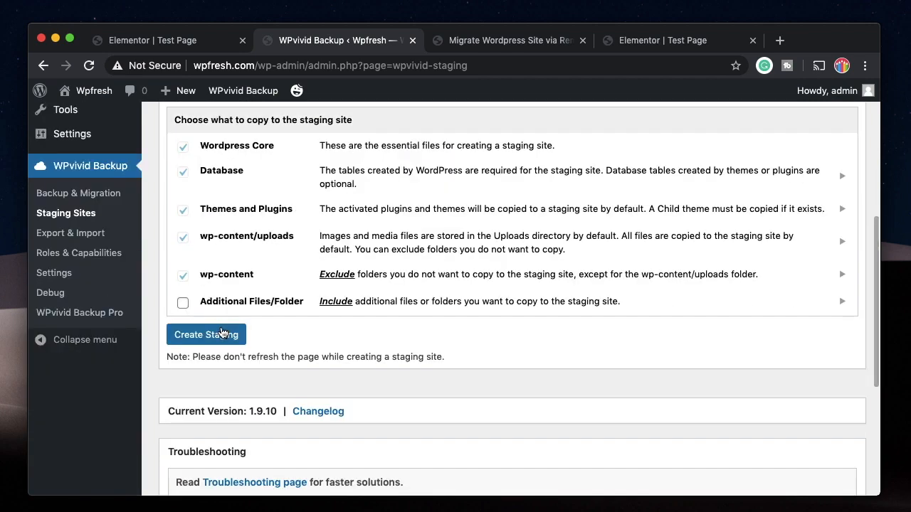
{"action": "left_click", "coordinate": [221, 334]}
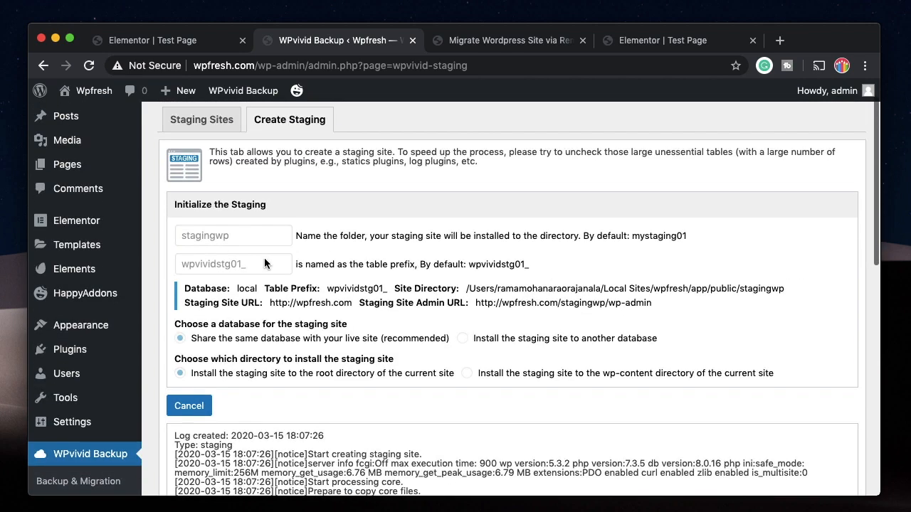
{"action": "scroll", "coordinate": [260, 310], "scroll_direction": "down", "scroll_amount": 2}
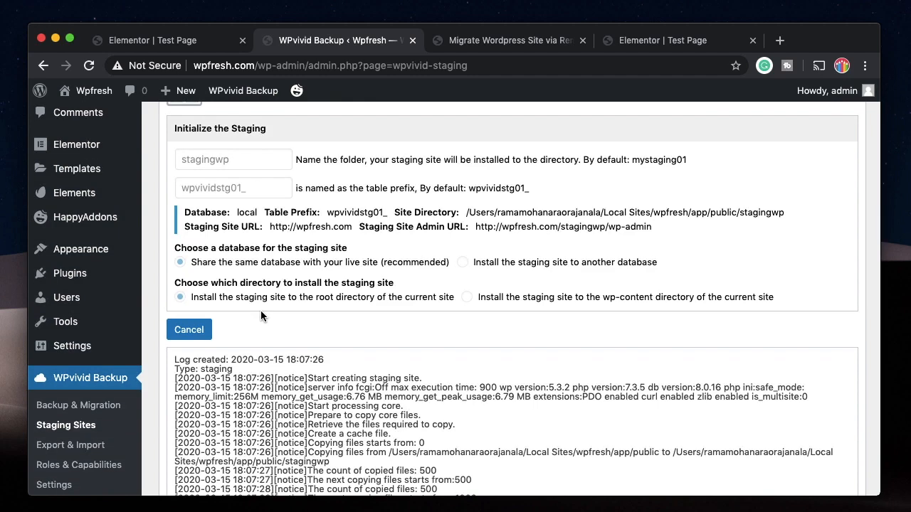
{"action": "scroll", "coordinate": [261, 310], "scroll_direction": "down", "scroll_amount": 4}
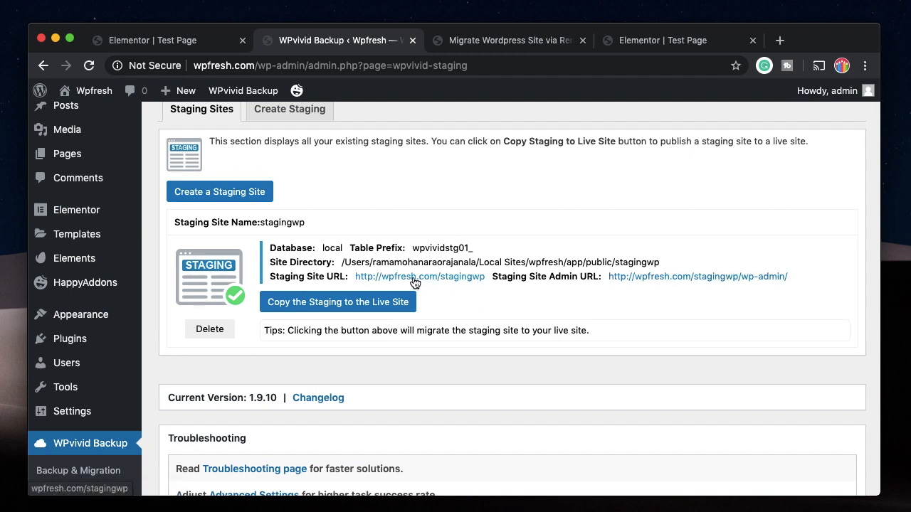
{"action": "left_click", "coordinate": [652, 282]}
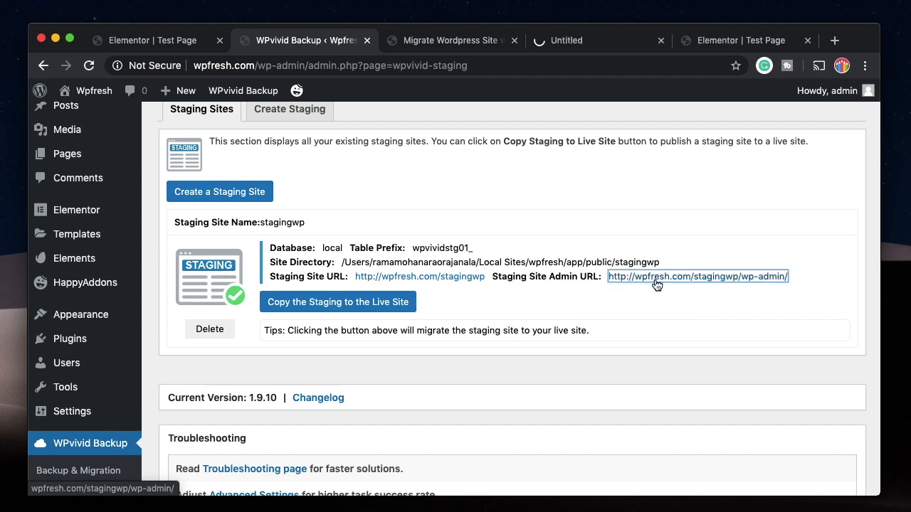
Sign in to the staging site's admin with the account username and password
{"action": "left_click", "coordinate": [581, 43]}
{"action": "type", "text": "admin"}
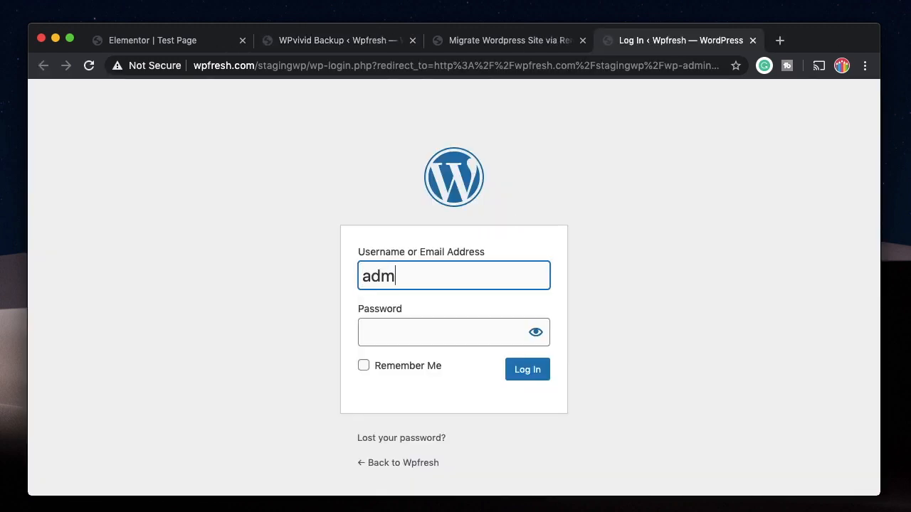
{"action": "key", "text": "Tab"}
{"action": "type", "text": "admin"}
{"action": "key", "text": "Return"}
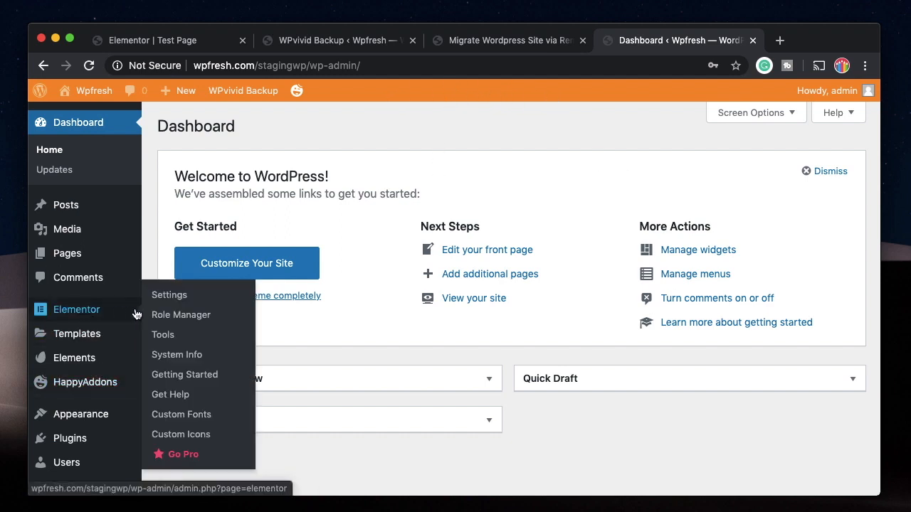
Open Test Page with Elementor from All Pages in a new tab and switch to it
{"action": "mouse_move", "coordinate": [77, 253]}
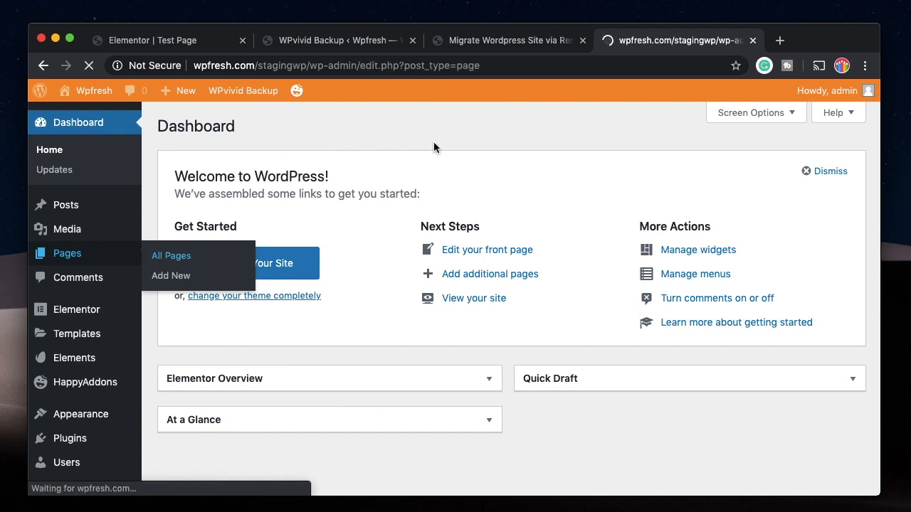
{"action": "left_click", "coordinate": [457, 344], "text": "super"}
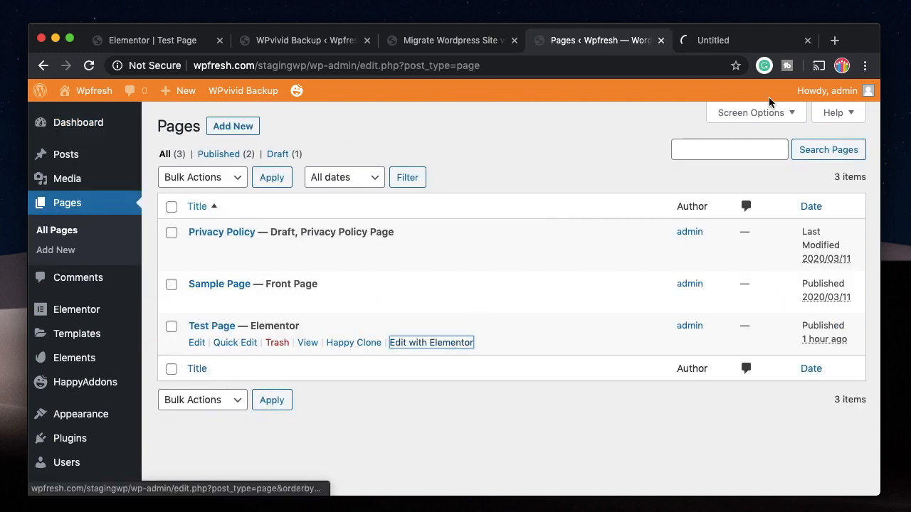
{"action": "left_click", "coordinate": [727, 43]}
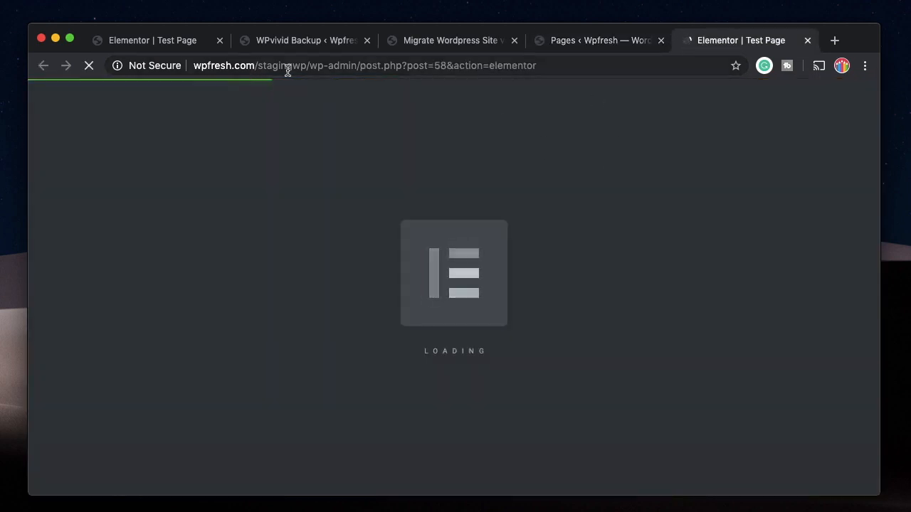
Return to the WPvivid staging page and close the Migrate WordPress article tab
{"action": "left_click", "coordinate": [306, 40]}
{"action": "left_click", "coordinate": [515, 40]}
{"action": "scroll", "coordinate": [362, 178], "scroll_direction": "up", "scroll_amount": 2}
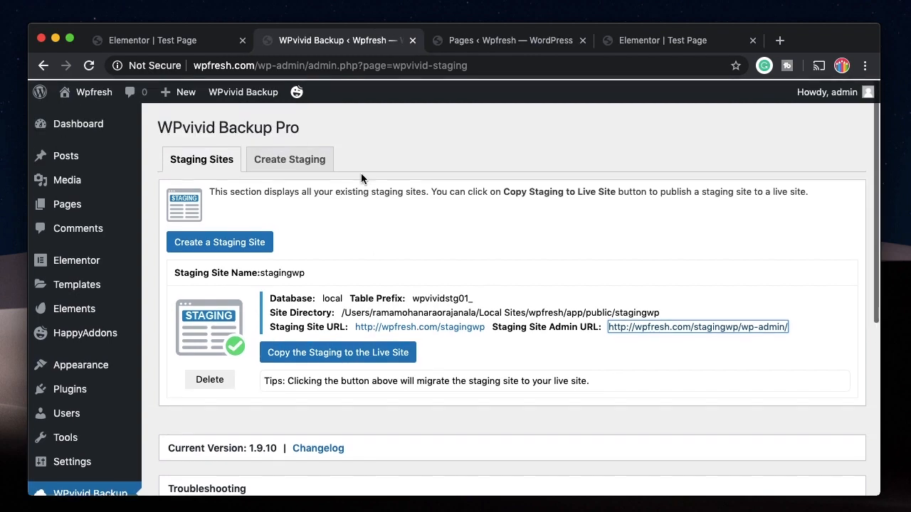
Review the Create Staging form, prefilled with folder mystaging01 and prefix wpvividstg02_
{"action": "left_click", "coordinate": [290, 158]}
{"action": "scroll", "coordinate": [288, 142], "scroll_direction": "down", "scroll_amount": 2}
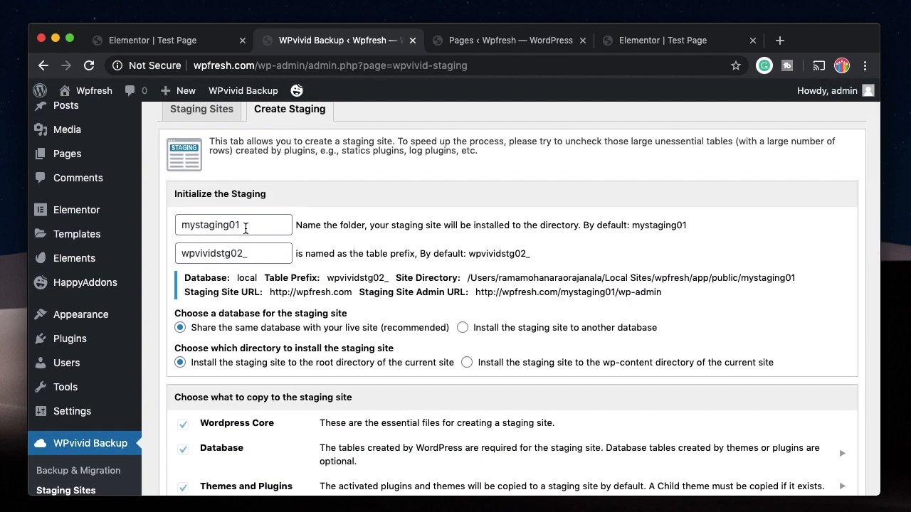
{"action": "scroll", "coordinate": [247, 330], "scroll_direction": "down", "scroll_amount": 6}
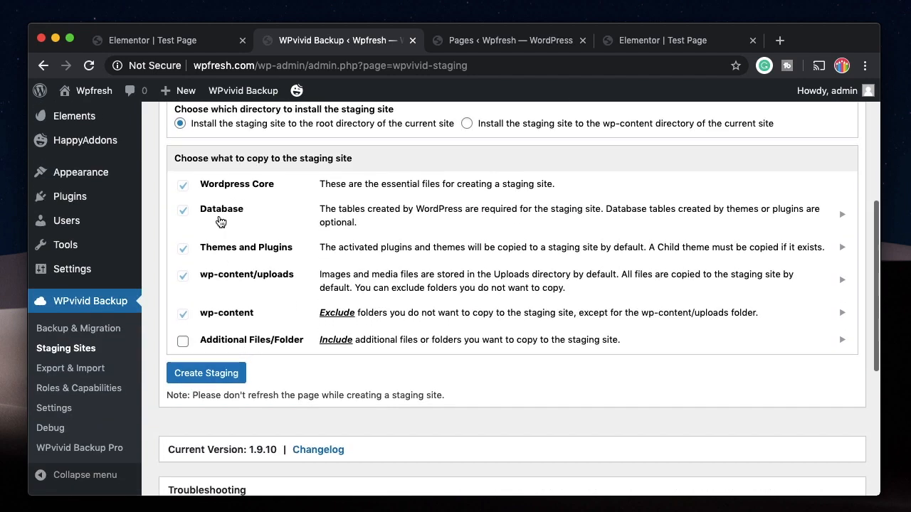
{"action": "scroll", "coordinate": [271, 303], "scroll_direction": "up", "scroll_amount": 2}
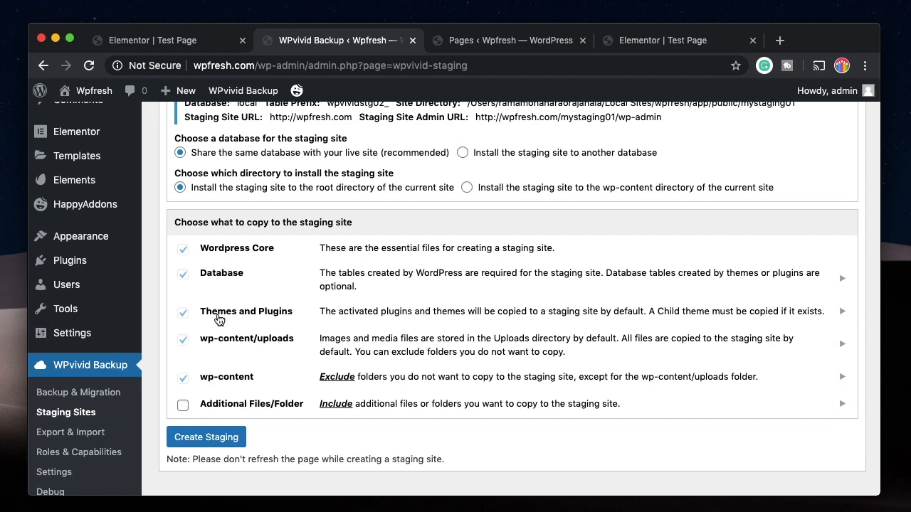
{"action": "scroll", "coordinate": [310, 389], "scroll_direction": "up", "scroll_amount": 6}
{"action": "scroll", "coordinate": [334, 341], "scroll_direction": "down", "scroll_amount": 3}
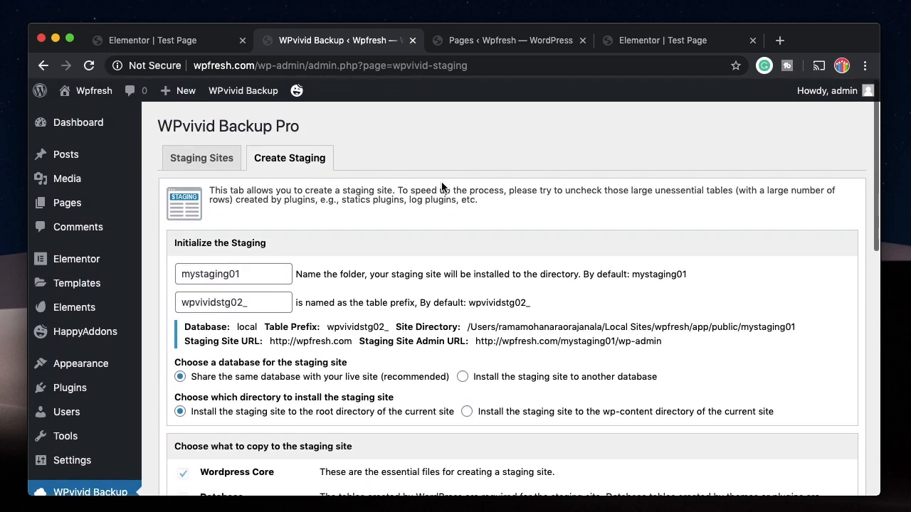
{"action": "scroll", "coordinate": [264, 203], "scroll_direction": "up", "scroll_amount": 2}
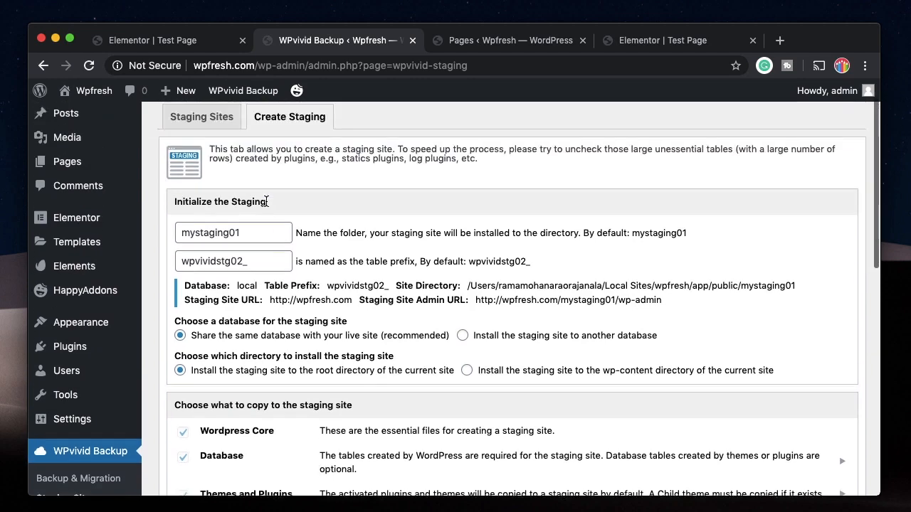
{"action": "scroll", "coordinate": [266, 210], "scroll_direction": "down", "scroll_amount": 4}
{"action": "scroll", "coordinate": [355, 256], "scroll_direction": "up", "scroll_amount": 2}
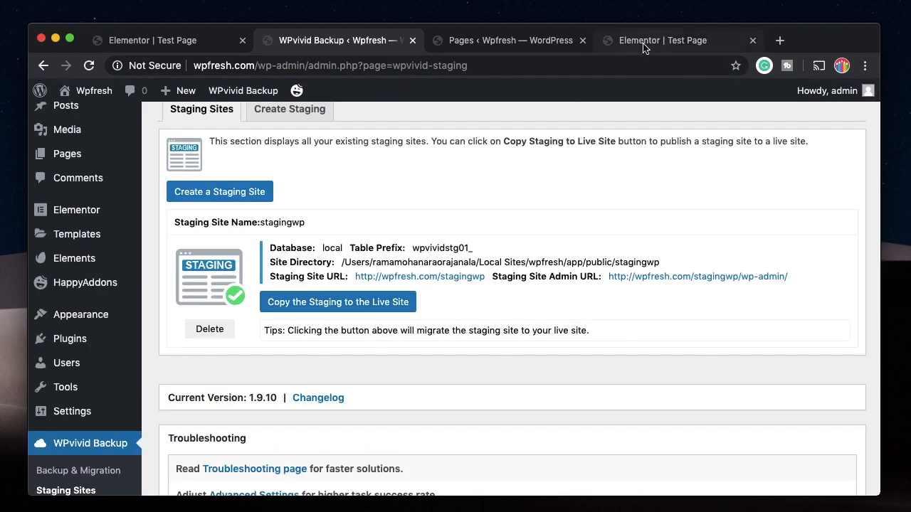
Set the Test Page hero heading's text colour to the blue preset
{"action": "left_click", "coordinate": [643, 43]}
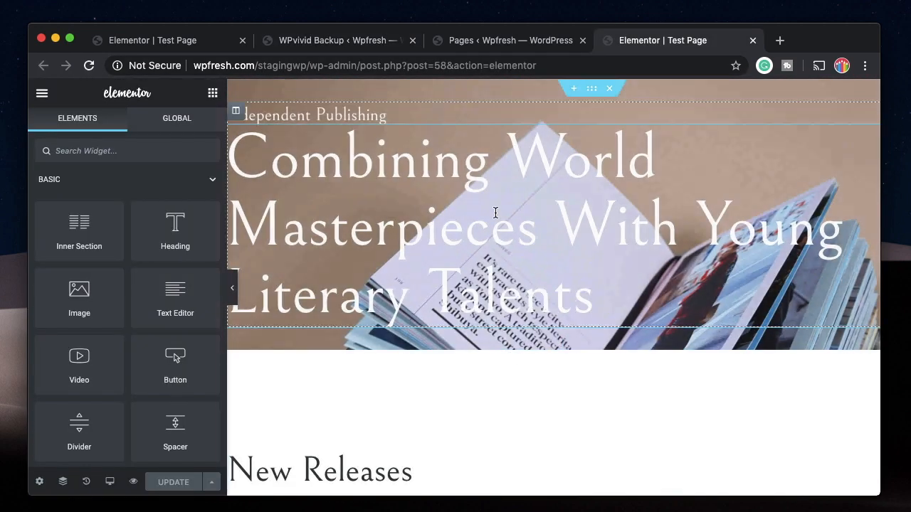
{"action": "left_click", "coordinate": [363, 134]}
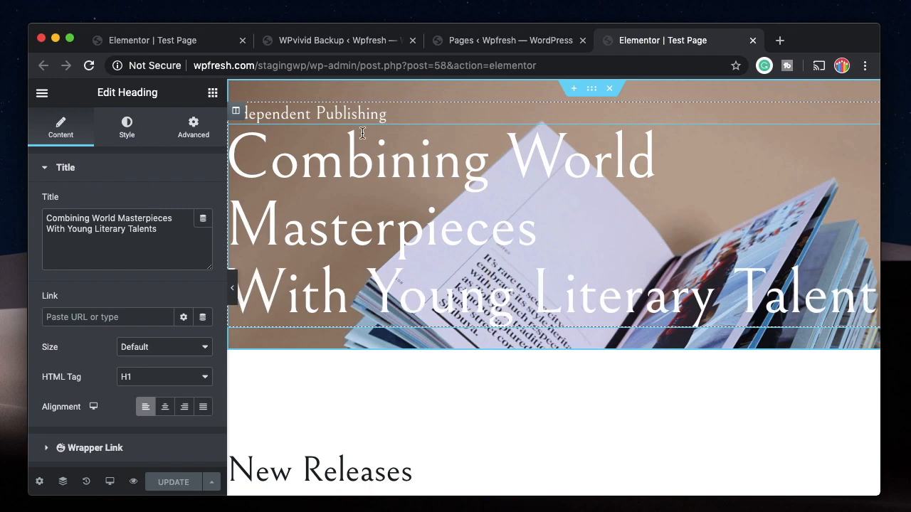
{"action": "left_click", "coordinate": [127, 128]}
{"action": "left_click", "coordinate": [184, 205]}
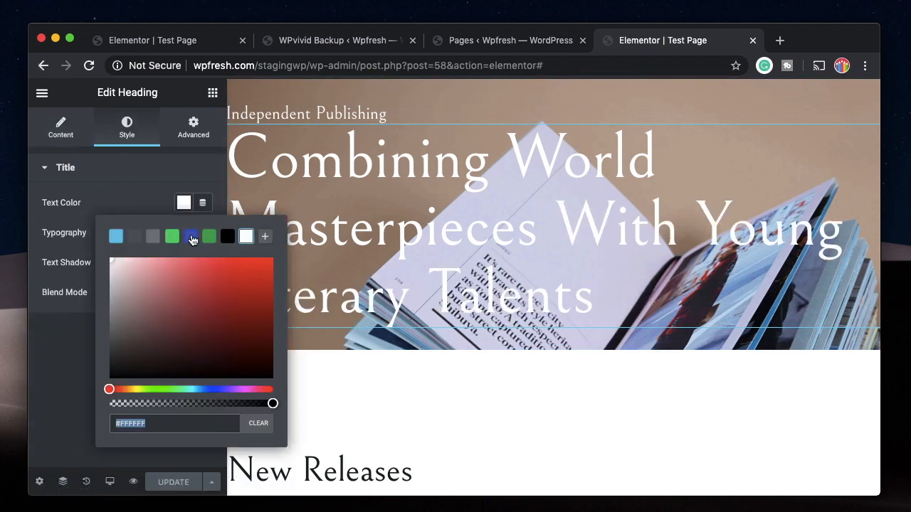
{"action": "left_click", "coordinate": [193, 237]}
{"action": "left_click", "coordinate": [145, 178]}
{"action": "scroll", "coordinate": [405, 350], "scroll_direction": "down", "scroll_amount": 6}
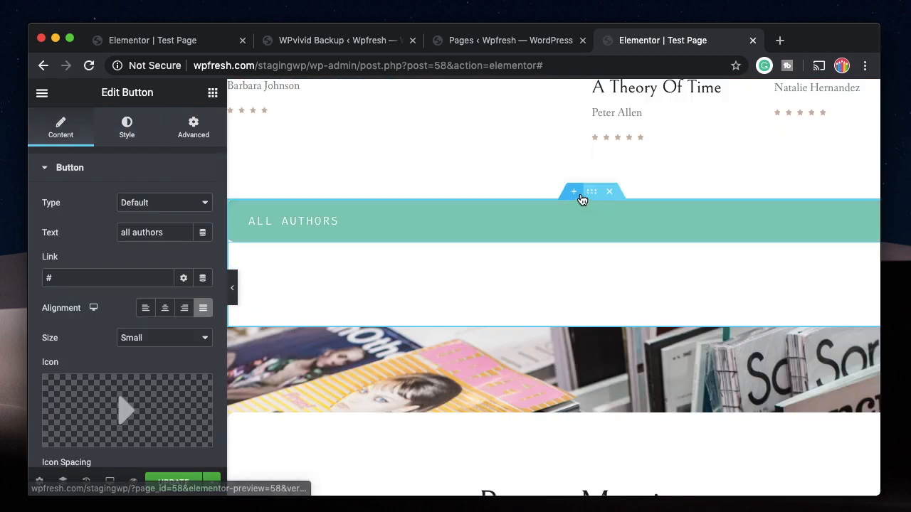
Make the All Authors button background blue and update the page
{"action": "left_click", "coordinate": [126, 134]}
{"action": "scroll", "coordinate": [117, 307], "scroll_direction": "down", "scroll_amount": 3}
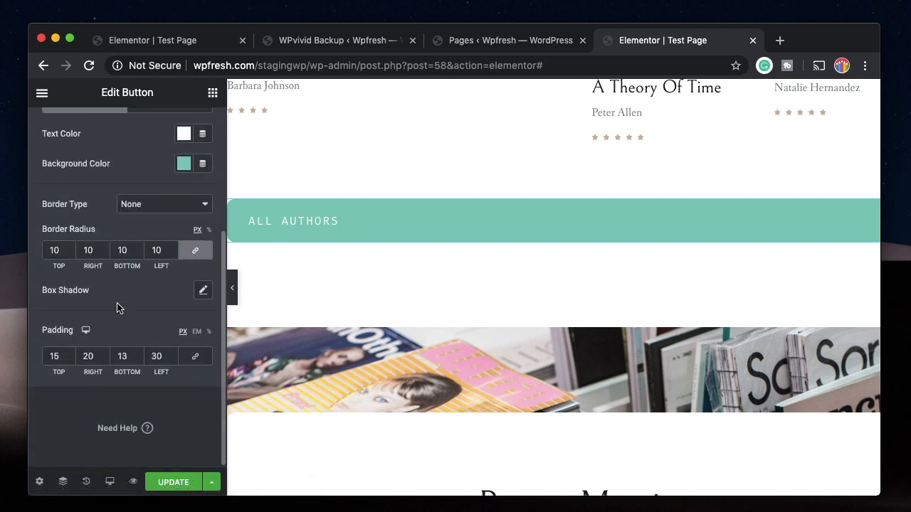
{"action": "left_click", "coordinate": [183, 164]}
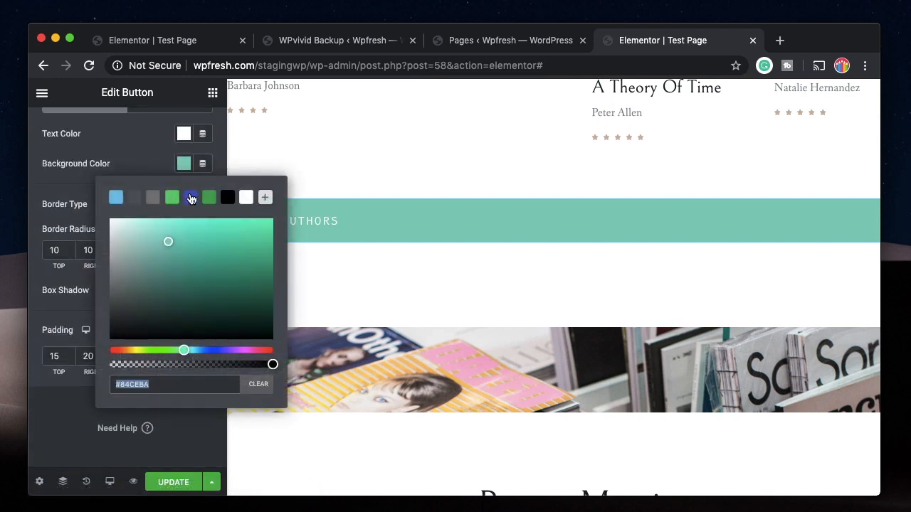
{"action": "left_click", "coordinate": [191, 197]}
{"action": "left_click", "coordinate": [137, 180]}
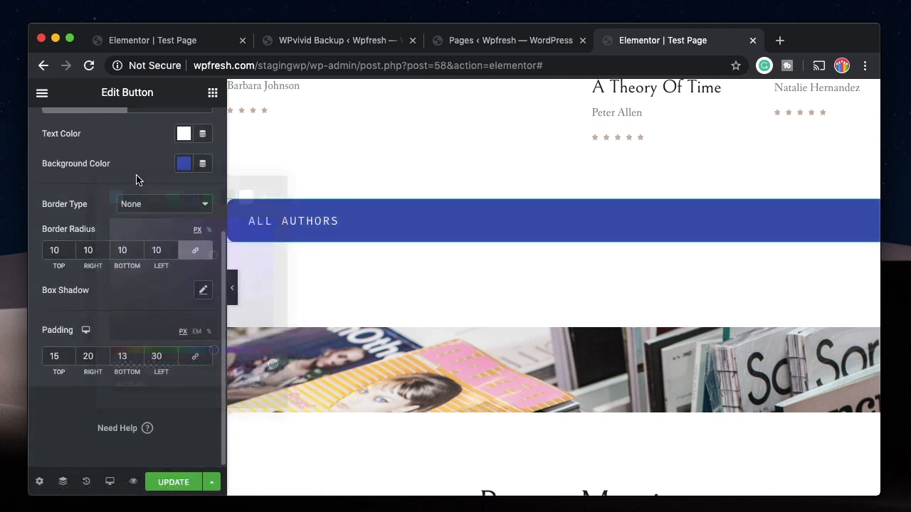
{"action": "left_click", "coordinate": [171, 484]}
{"action": "left_click", "coordinate": [509, 41]}
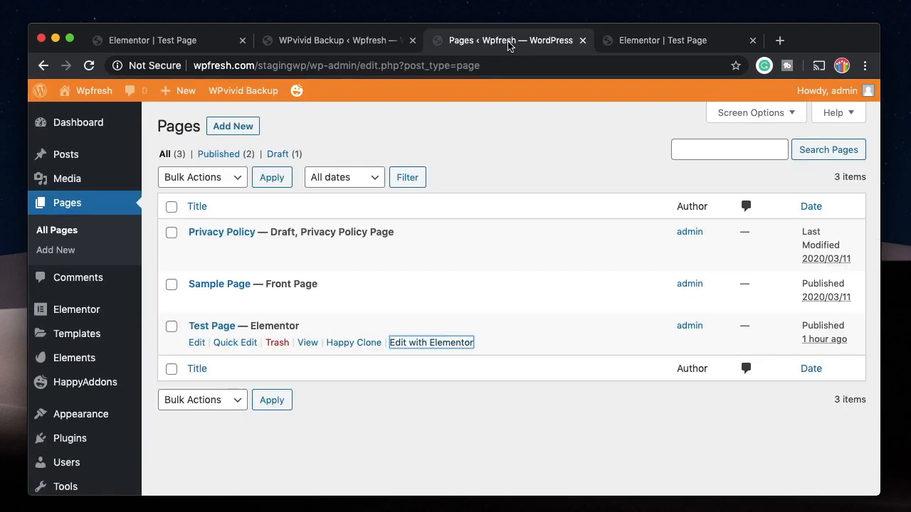
Start a new page and insert Design.png from the Desktop in an Image block
{"action": "left_click", "coordinate": [230, 128]}
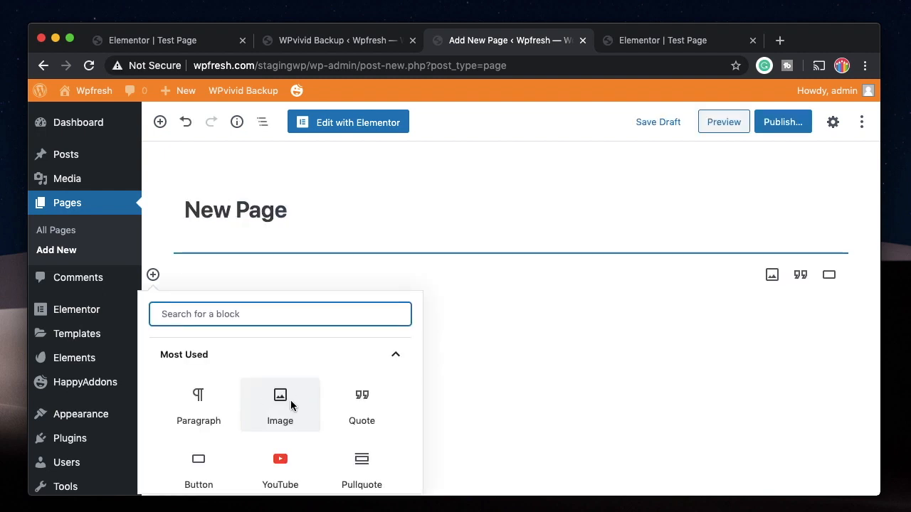
{"action": "left_click", "coordinate": [281, 404]}
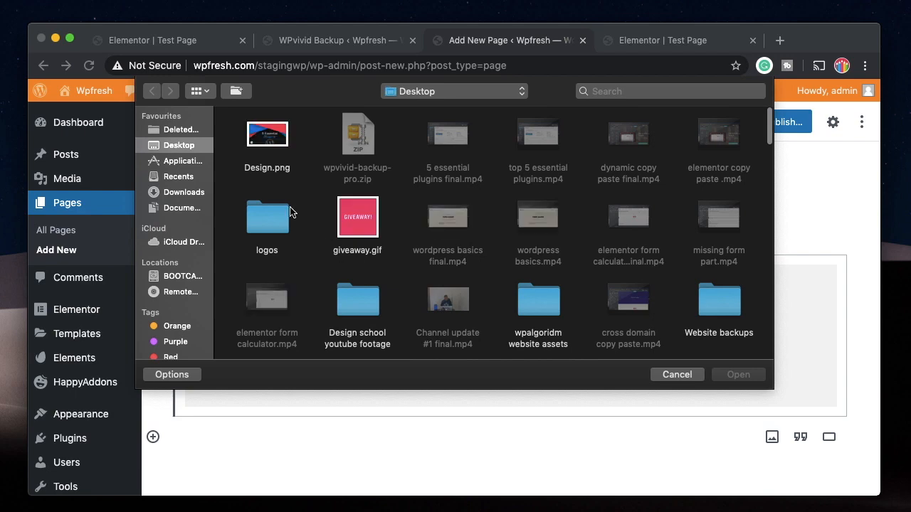
{"action": "left_click", "coordinate": [369, 227]}
{"action": "left_click", "coordinate": [271, 141]}
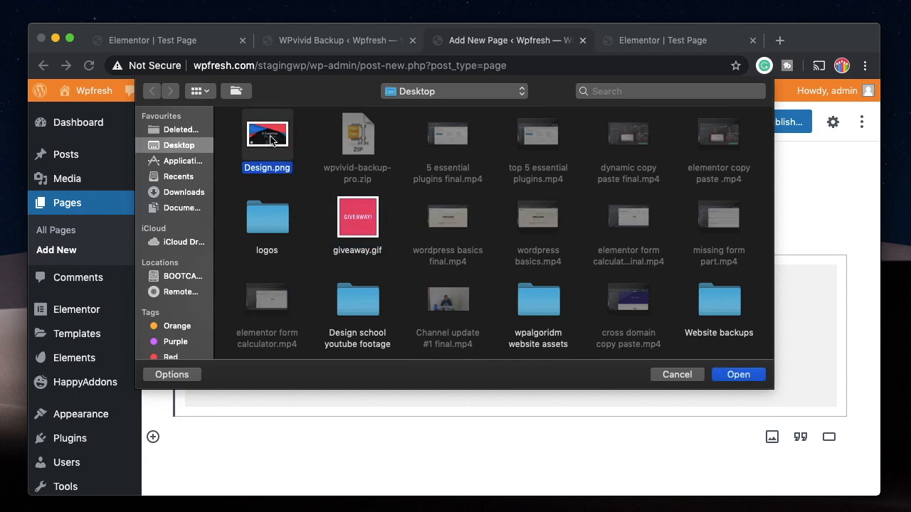
{"action": "left_click", "coordinate": [731, 378]}
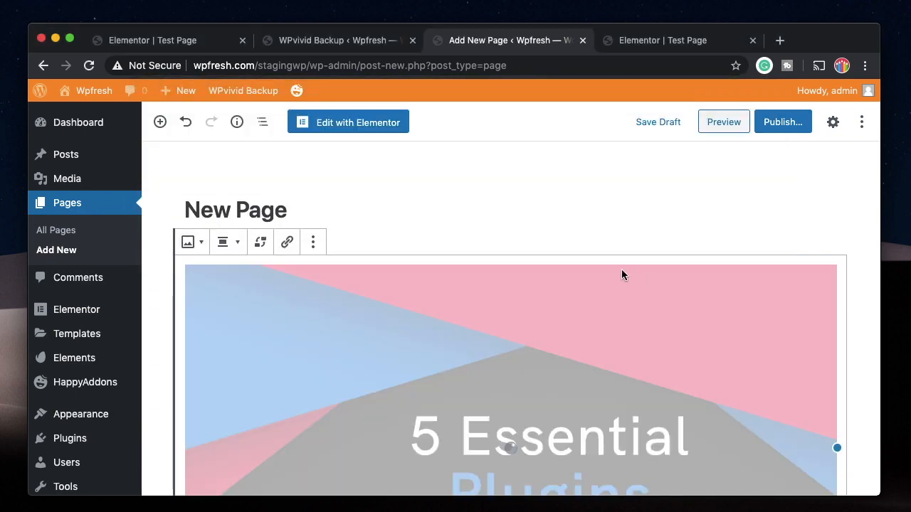
Add the paragraph 'Hello Staging', publish the page, and close its tab
{"action": "key", "text": "Return"}
{"action": "type", "text": "Hello Staging"}
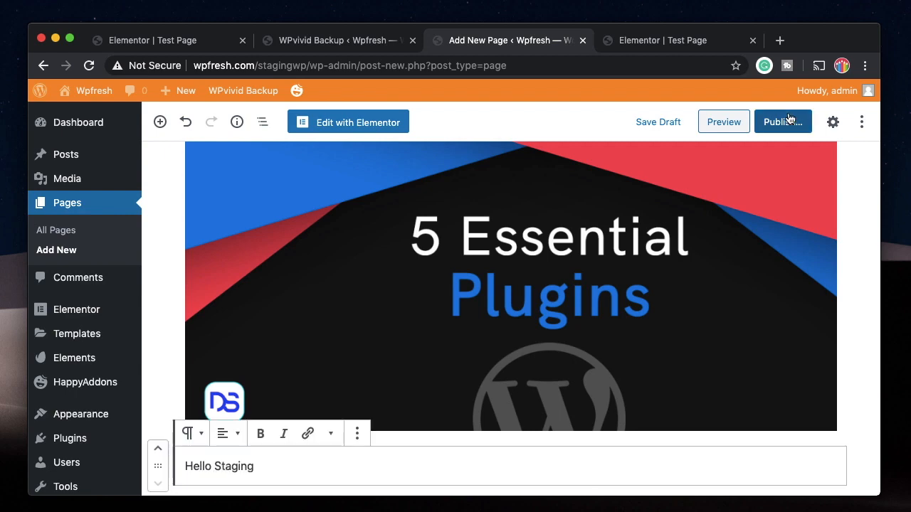
{"action": "left_click", "coordinate": [783, 122]}
{"action": "left_click", "coordinate": [789, 122]}
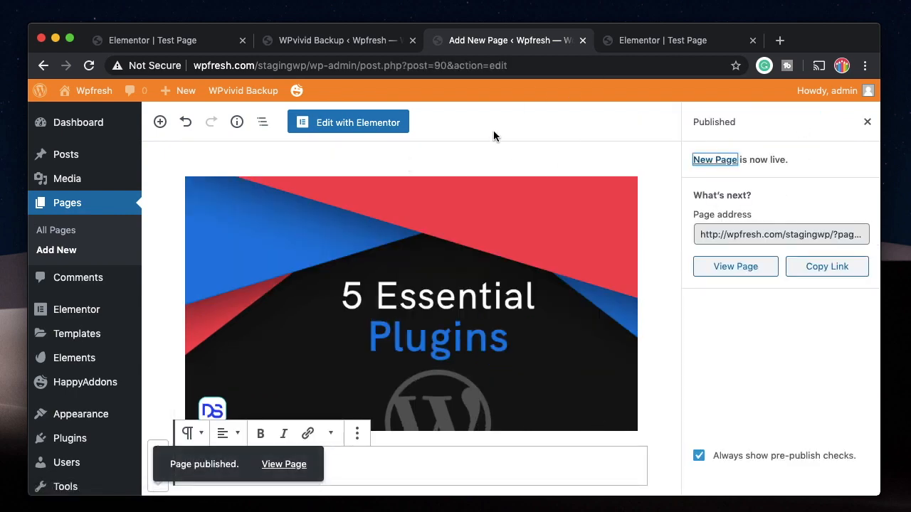
{"action": "scroll", "coordinate": [484, 153], "scroll_direction": "up", "scroll_amount": 2}
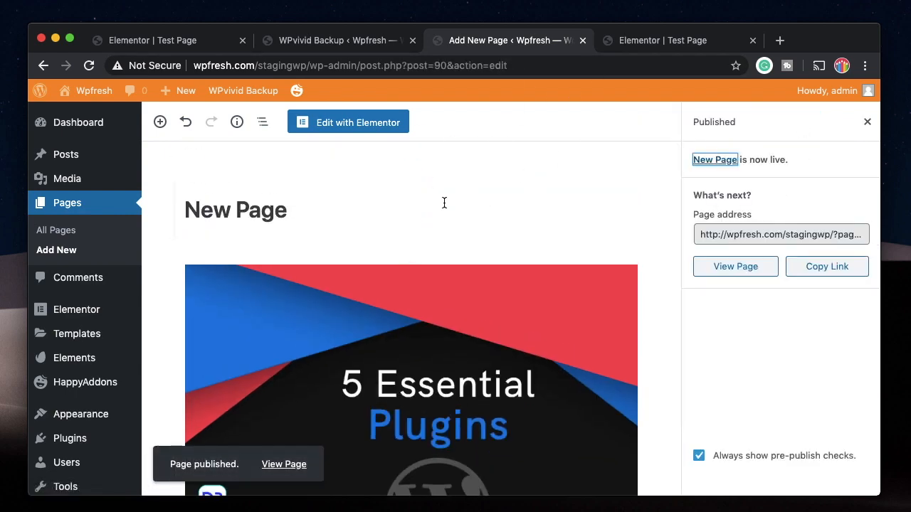
{"action": "left_click", "coordinate": [583, 40]}
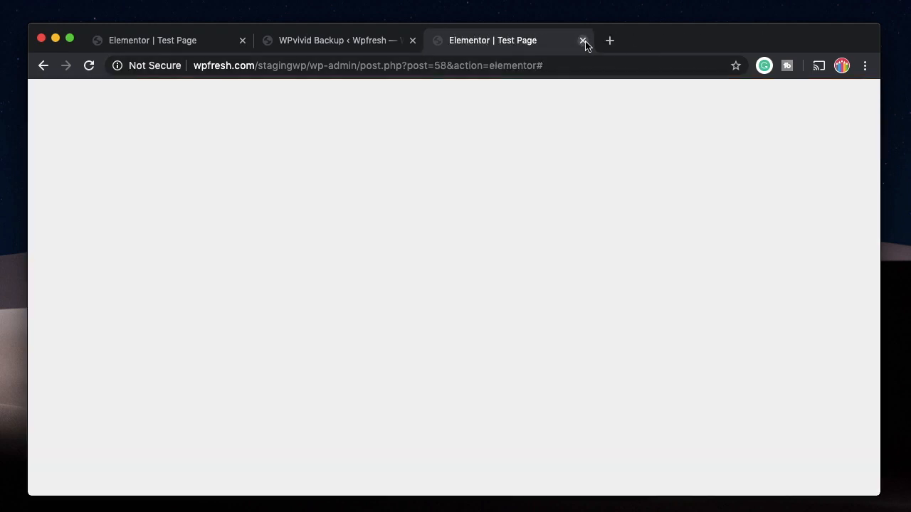
Check the open tabs and close the duplicate Elementor Test Page editor tab
{"action": "left_click", "coordinate": [299, 39]}
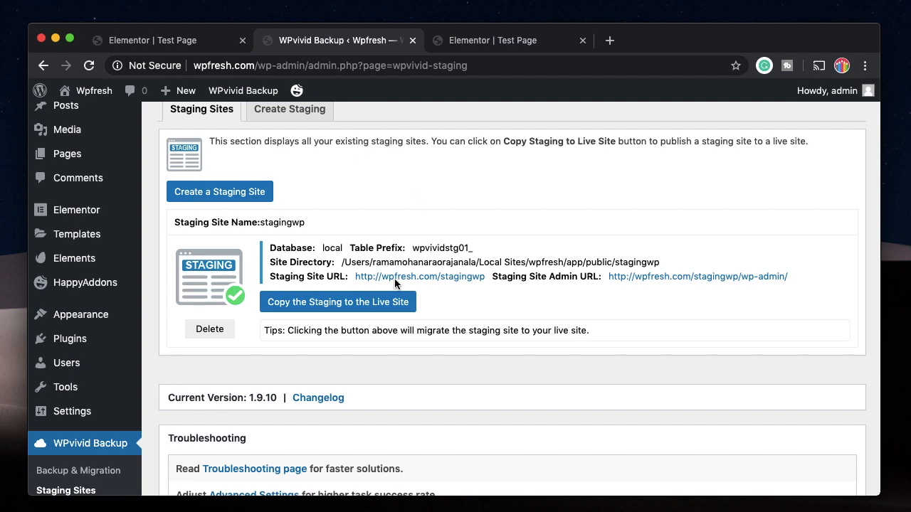
{"action": "scroll", "coordinate": [399, 228], "scroll_direction": "up", "scroll_amount": 3}
{"action": "scroll", "coordinate": [400, 227], "scroll_direction": "down", "scroll_amount": 7}
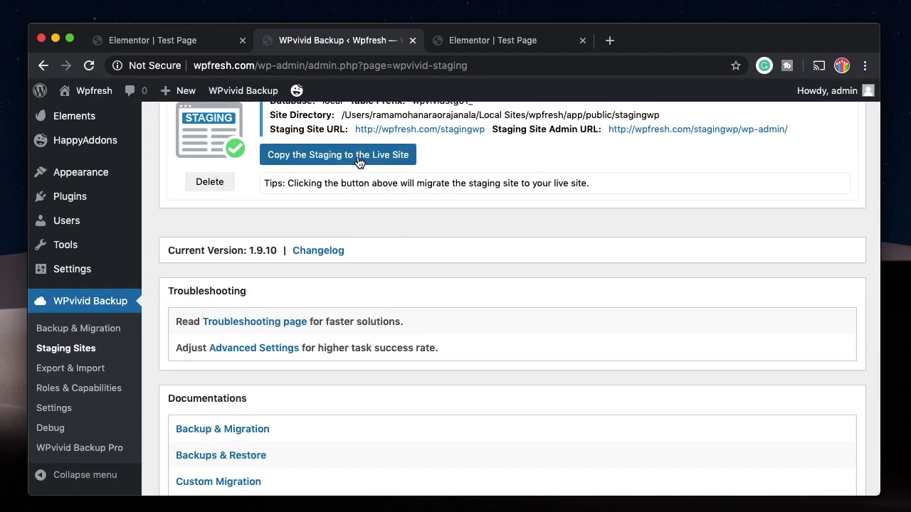
{"action": "left_click", "coordinate": [500, 42]}
{"action": "scroll", "coordinate": [464, 312], "scroll_direction": "up", "scroll_amount": 10}
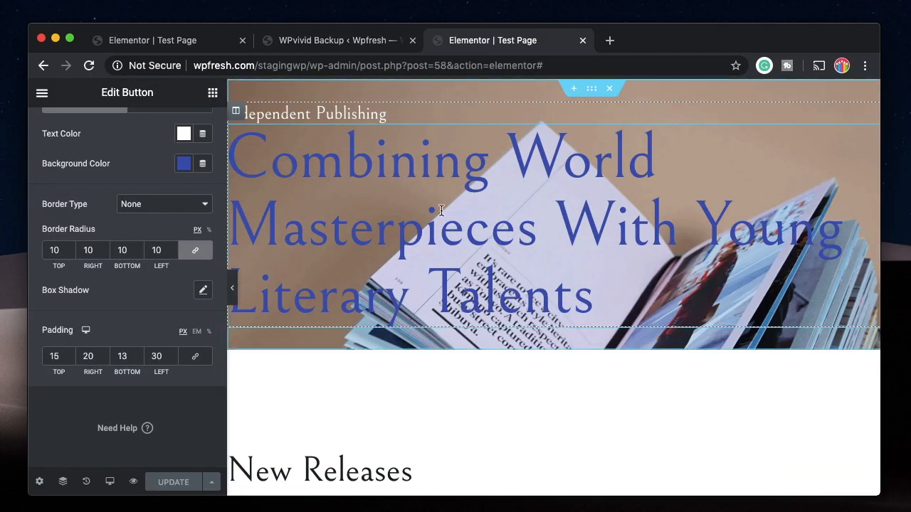
{"action": "left_click", "coordinate": [316, 44]}
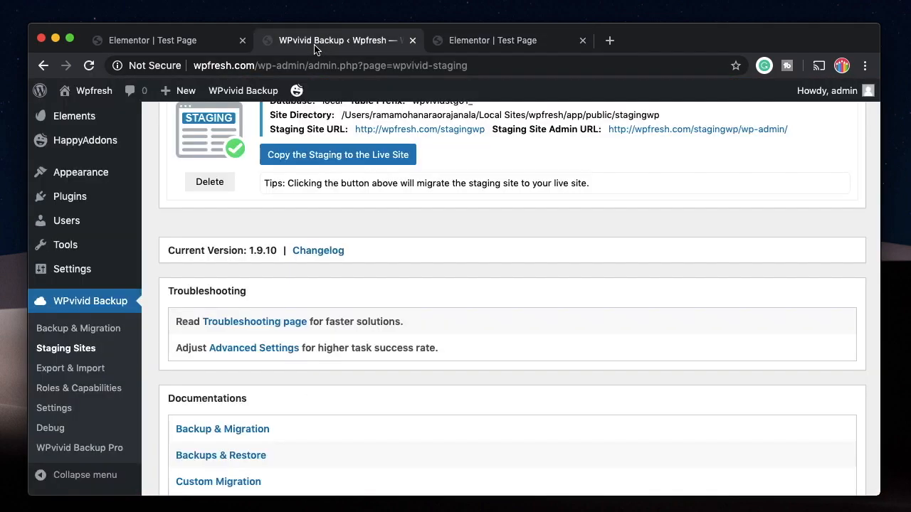
{"action": "left_click", "coordinate": [185, 40]}
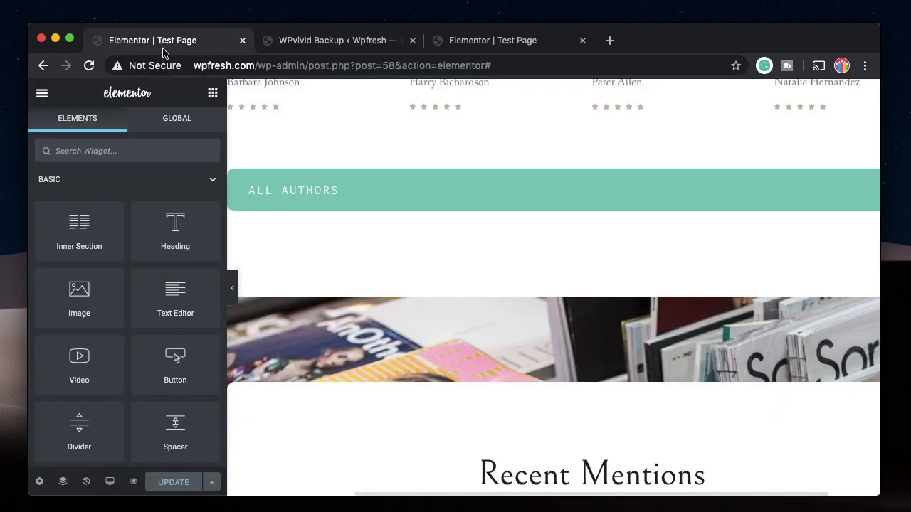
{"action": "left_click", "coordinate": [242, 41]}
Open the All Pages list from the Pages menu in the admin sidebar
{"action": "scroll", "coordinate": [80, 206], "scroll_direction": "up", "scroll_amount": 6}
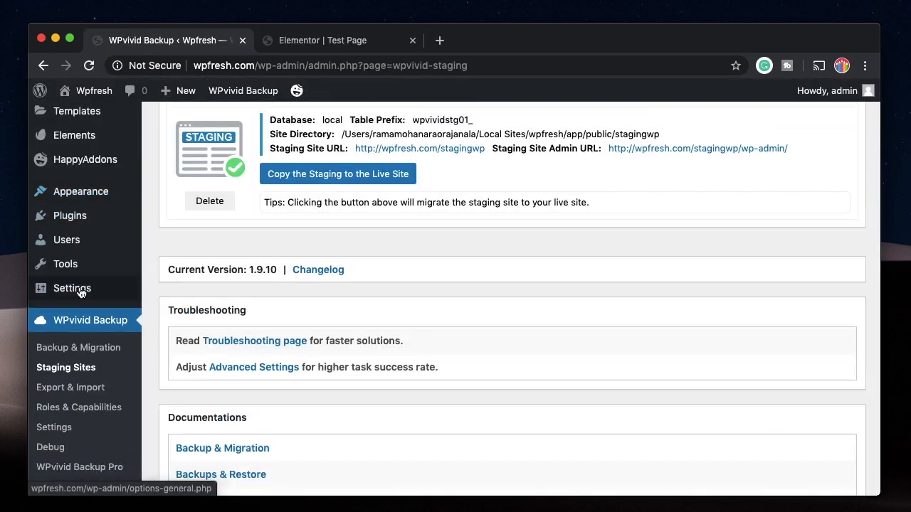
{"action": "mouse_move", "coordinate": [78, 204]}
{"action": "left_click", "coordinate": [171, 205]}
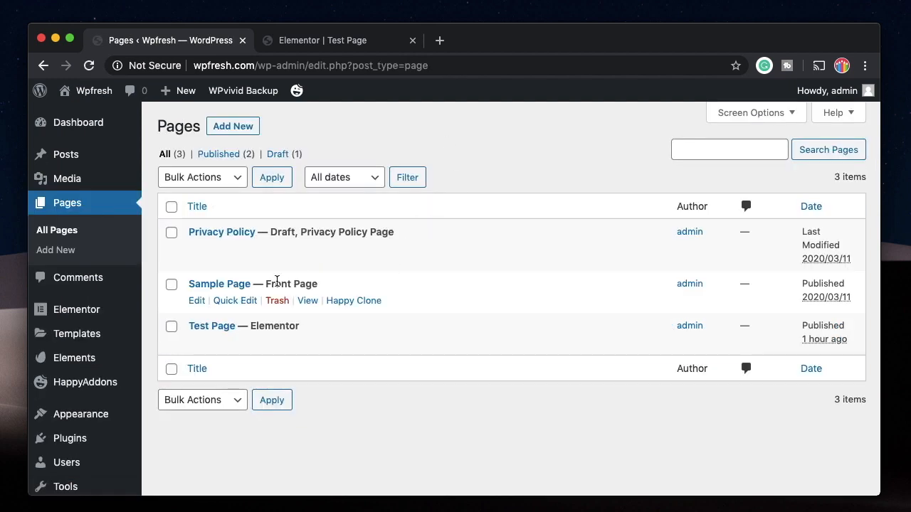
Open the live Test Page with Edit with Elementor
{"action": "left_click", "coordinate": [424, 343]}
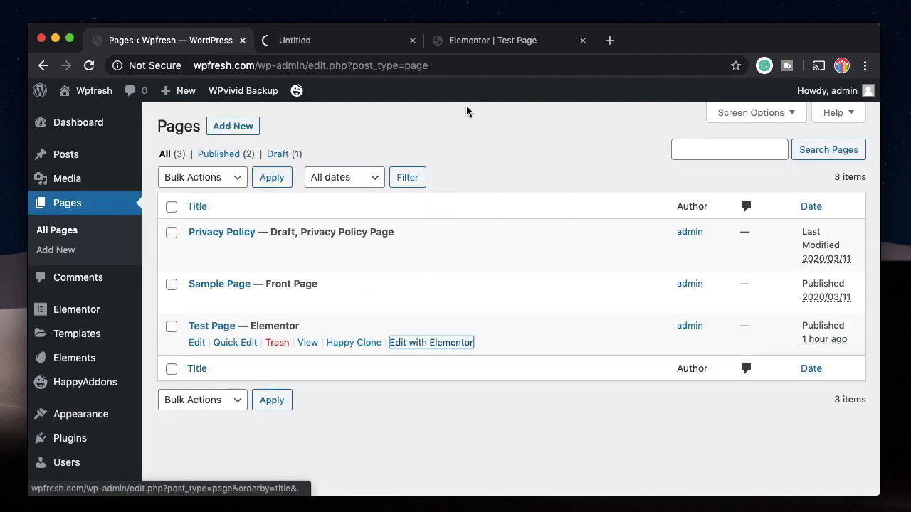
{"action": "scroll", "coordinate": [64, 418], "scroll_direction": "down", "scroll_amount": 3}
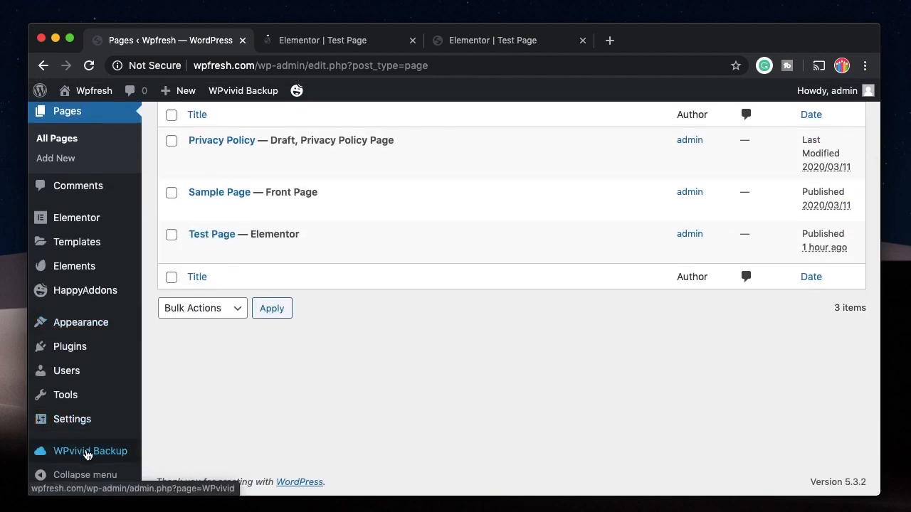
{"action": "left_click", "coordinate": [72, 448]}
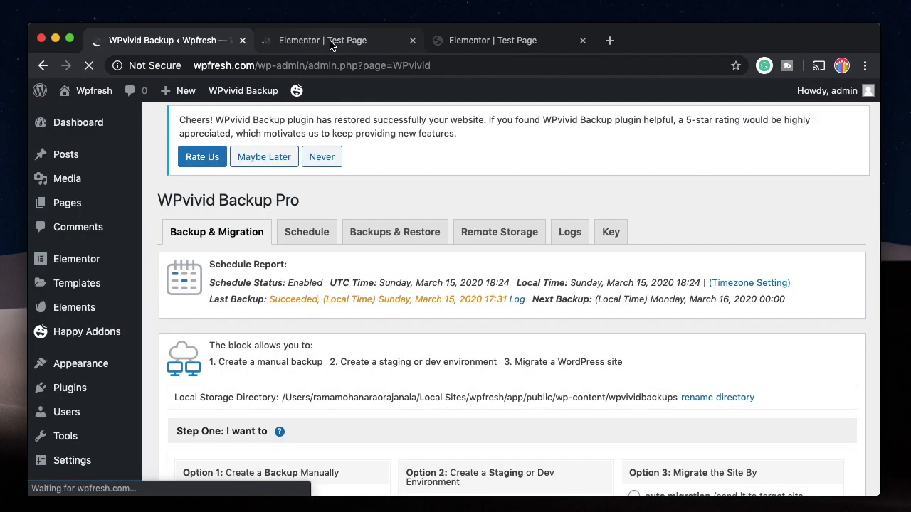
Compare the live editor's white headline with the staging editor's blue headline
{"action": "left_click", "coordinate": [331, 43]}
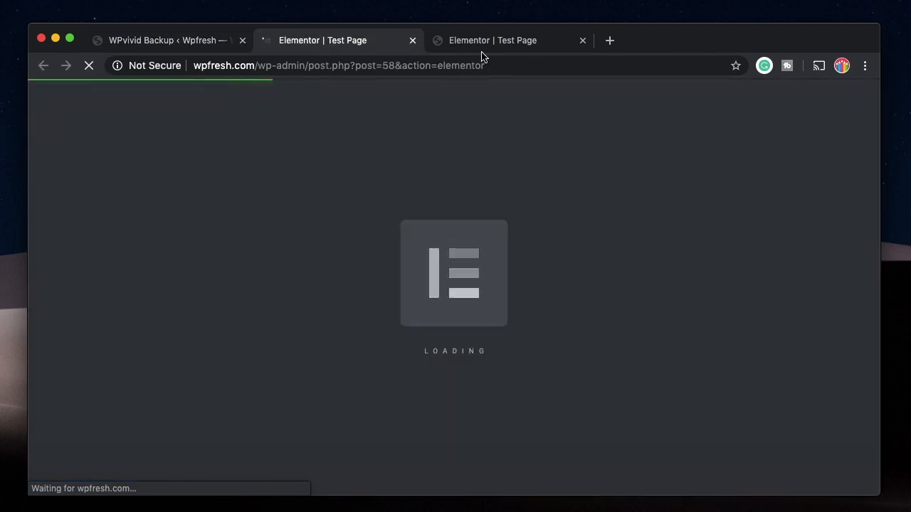
{"action": "left_click", "coordinate": [508, 50]}
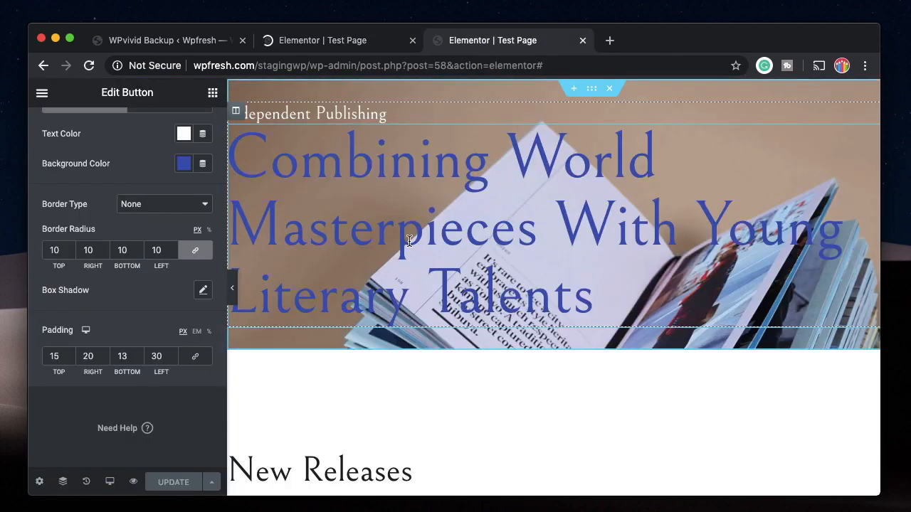
{"action": "left_click", "coordinate": [325, 42]}
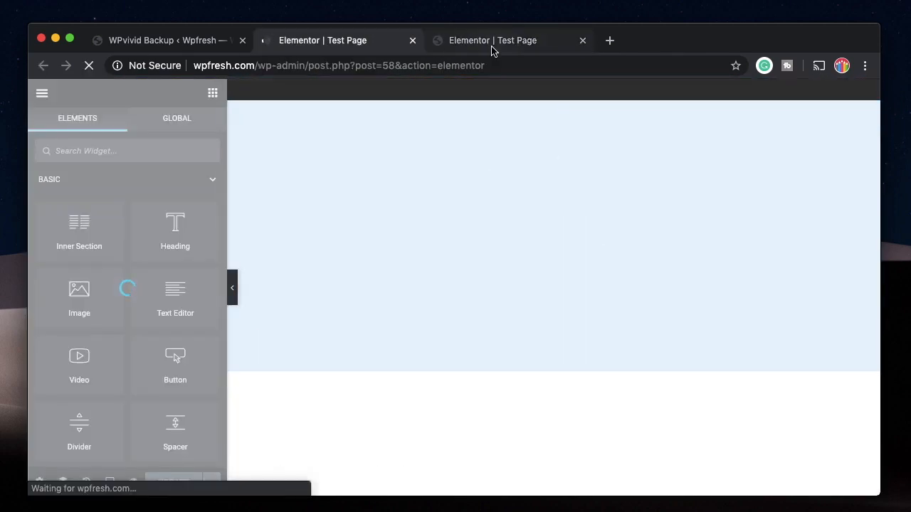
{"action": "left_click", "coordinate": [501, 45]}
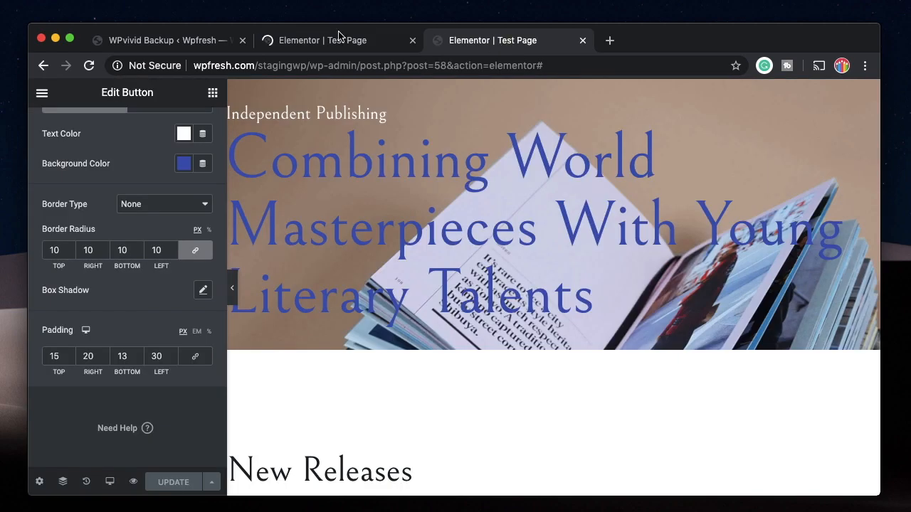
{"action": "left_click", "coordinate": [337, 37]}
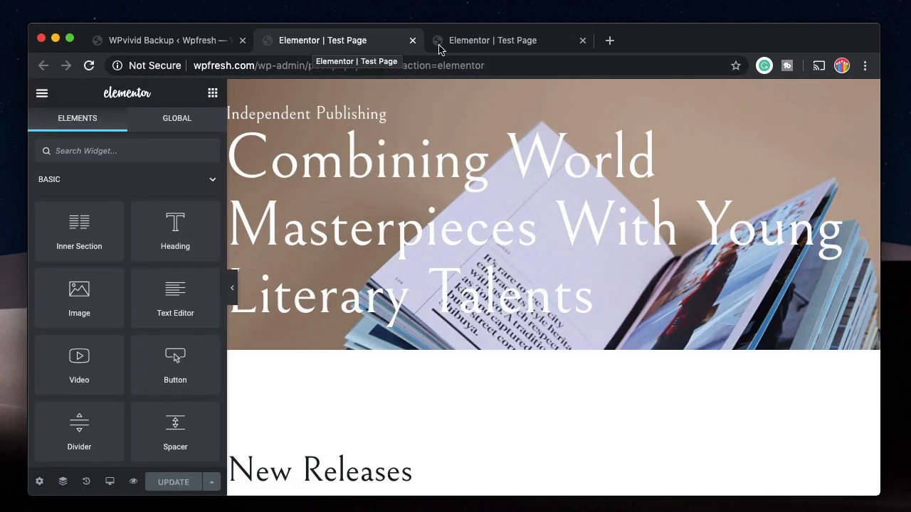
{"action": "left_click", "coordinate": [491, 44]}
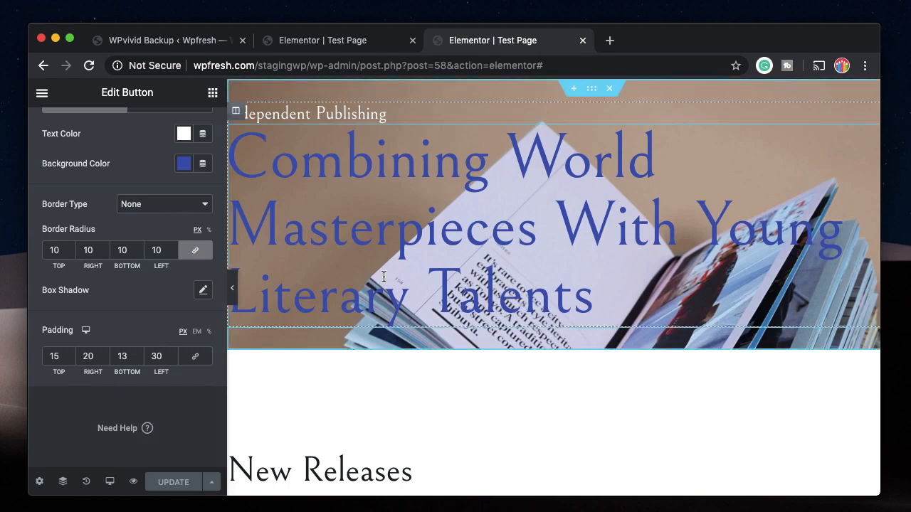
{"action": "scroll", "coordinate": [395, 339], "scroll_direction": "down", "scroll_amount": 10}
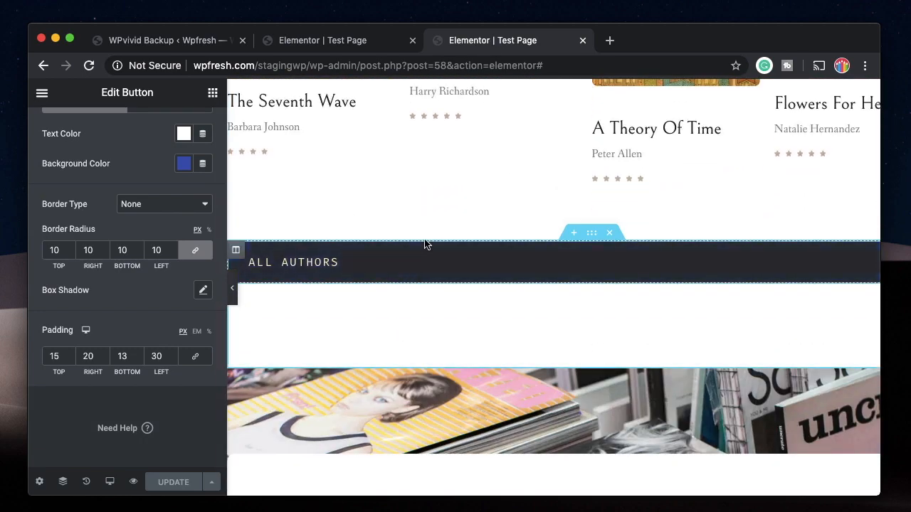
{"action": "left_click", "coordinate": [334, 65]}
{"action": "left_click", "coordinate": [340, 43]}
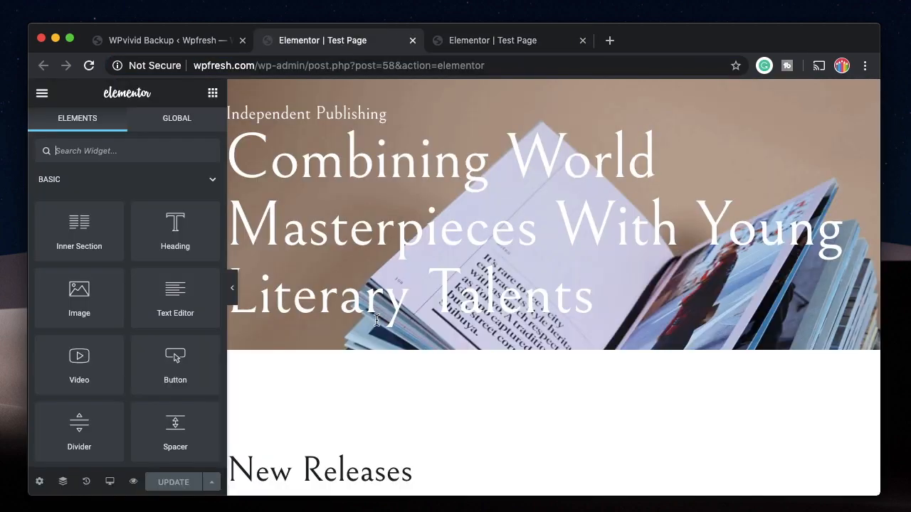
{"action": "scroll", "coordinate": [398, 341], "scroll_direction": "down", "scroll_amount": 10}
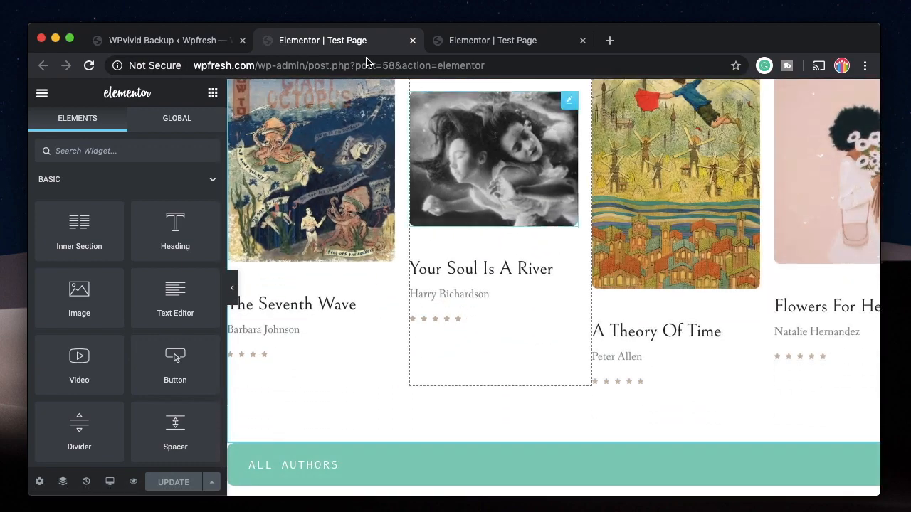
Return to the WPvivid Backup page and dismiss the rating notice
{"action": "left_click", "coordinate": [170, 46]}
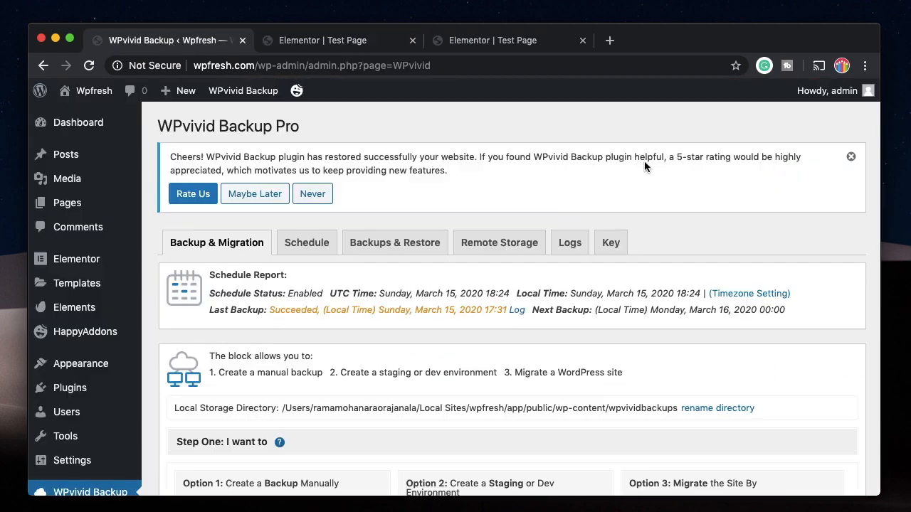
{"action": "left_click", "coordinate": [850, 157]}
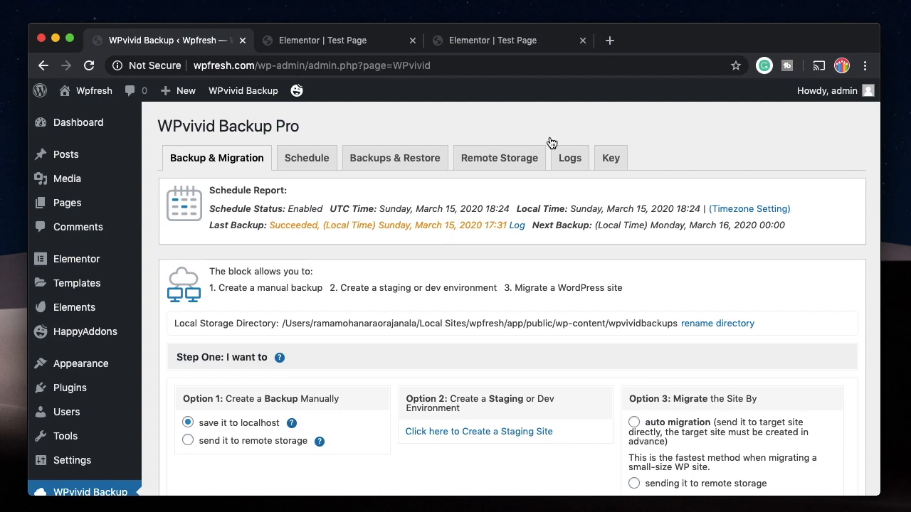
{"action": "scroll", "coordinate": [552, 143], "scroll_direction": "down", "scroll_amount": 3}
In Staging Sites, choose Custom Content to copy the staging site to live
{"action": "left_click", "coordinate": [64, 403]}
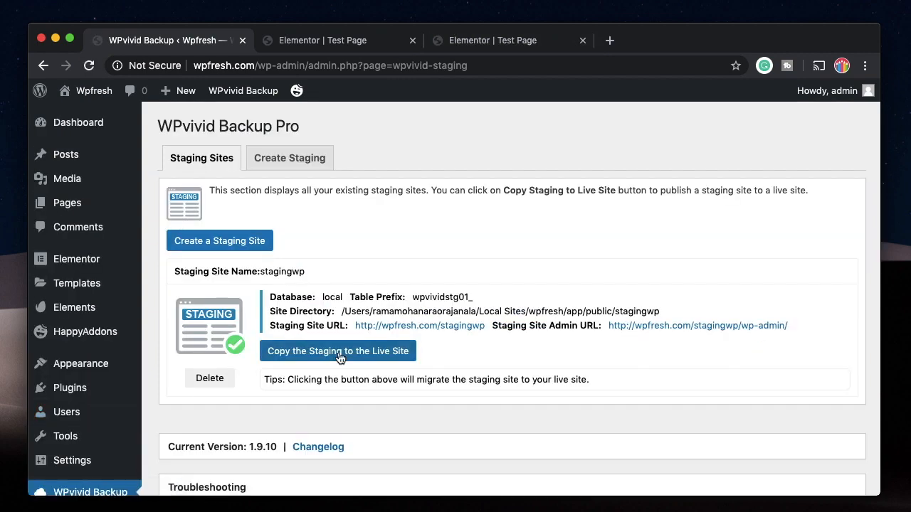
{"action": "left_click", "coordinate": [340, 351]}
{"action": "left_click", "coordinate": [446, 370]}
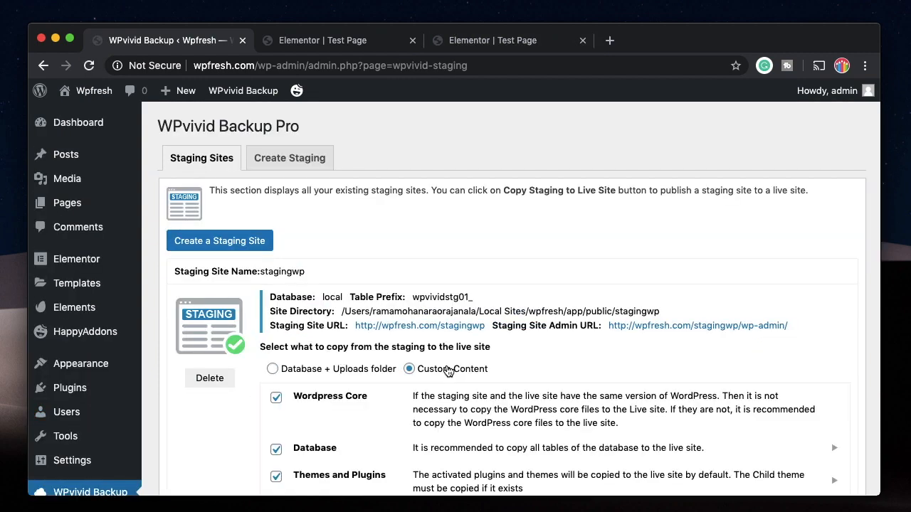
{"action": "scroll", "coordinate": [352, 364], "scroll_direction": "down", "scroll_amount": 3}
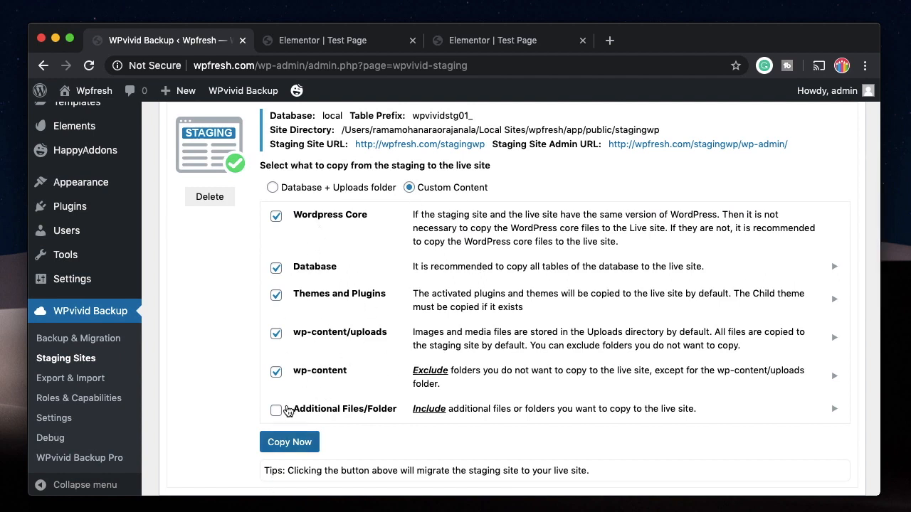
{"action": "left_click", "coordinate": [319, 187]}
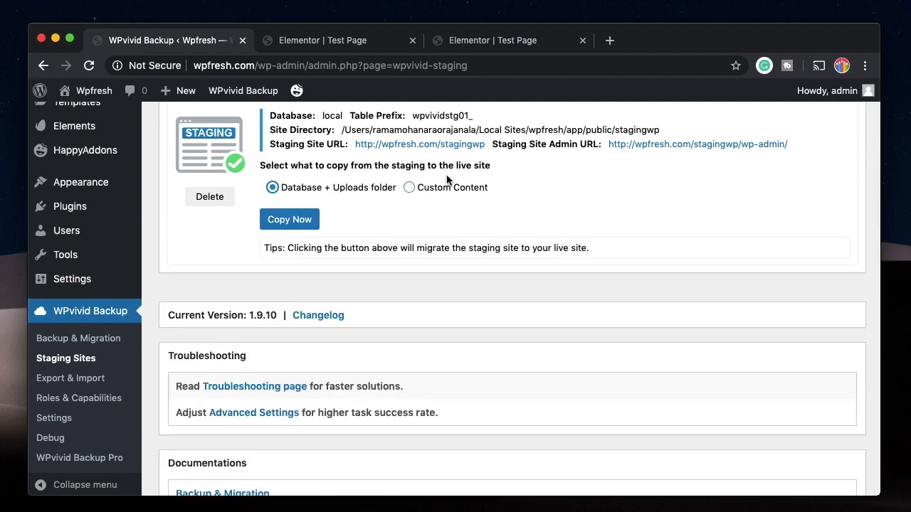
{"action": "left_click", "coordinate": [420, 189]}
{"action": "scroll", "coordinate": [294, 380], "scroll_direction": "down", "scroll_amount": 1}
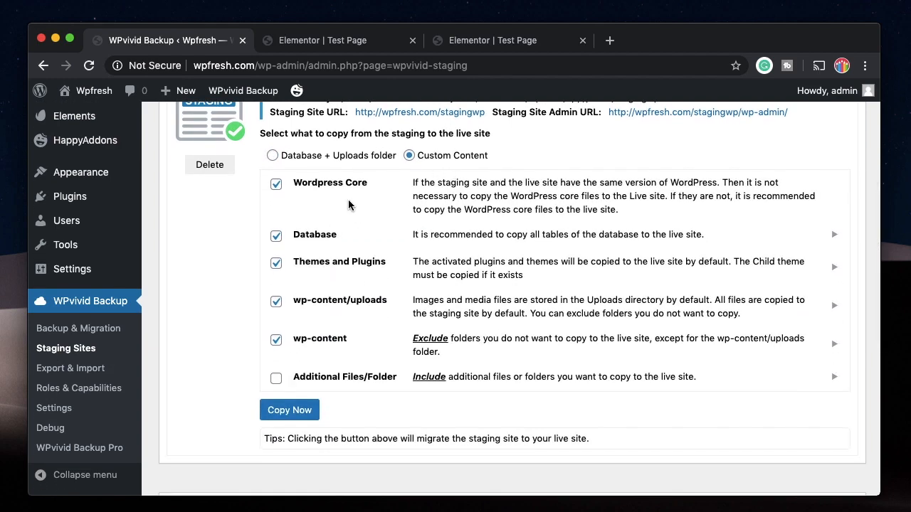
Run Copy Now for core, database, themes, plugins, uploads and wp-content, then check the live Test Page editor
{"action": "left_click", "coordinate": [288, 411]}
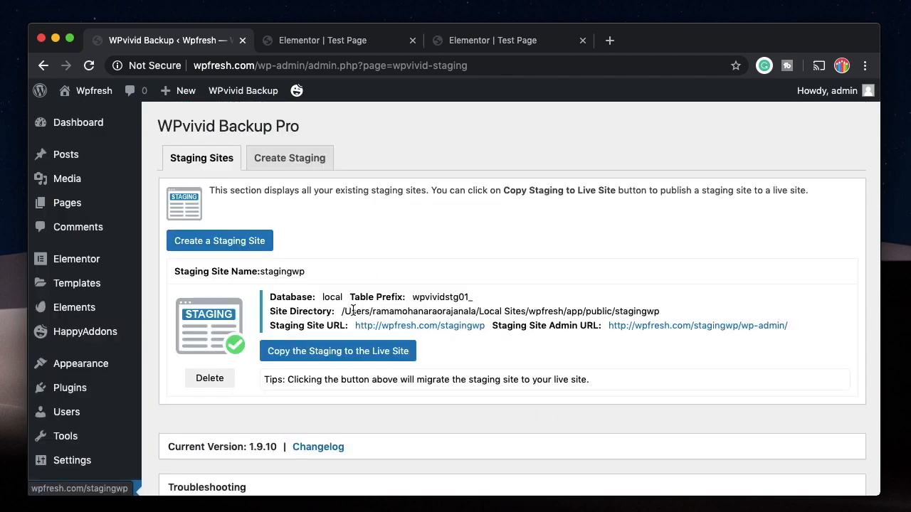
{"action": "scroll", "coordinate": [482, 346], "scroll_direction": "down", "scroll_amount": 2}
{"action": "scroll", "coordinate": [482, 347], "scroll_direction": "up", "scroll_amount": 2}
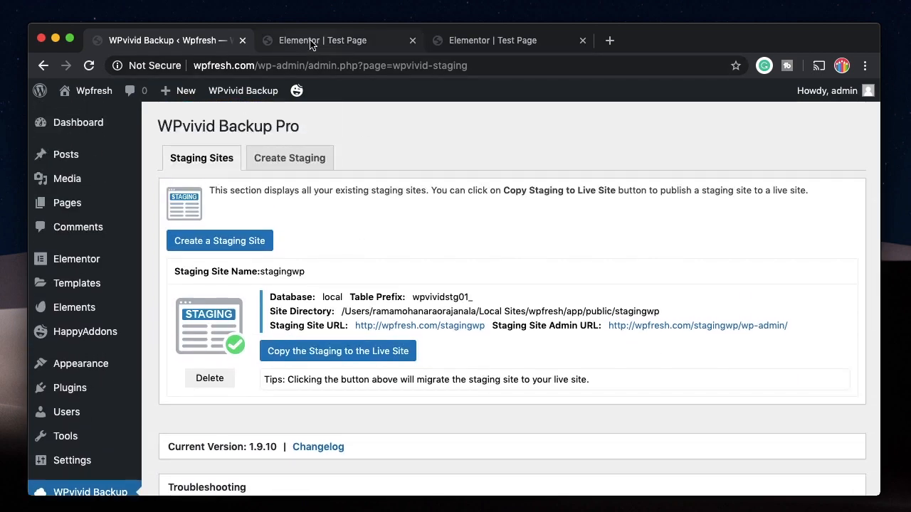
{"action": "left_click", "coordinate": [281, 40]}
{"action": "scroll", "coordinate": [338, 258], "scroll_direction": "down", "scroll_amount": 2}
{"action": "scroll", "coordinate": [339, 264], "scroll_direction": "down", "scroll_amount": 8}
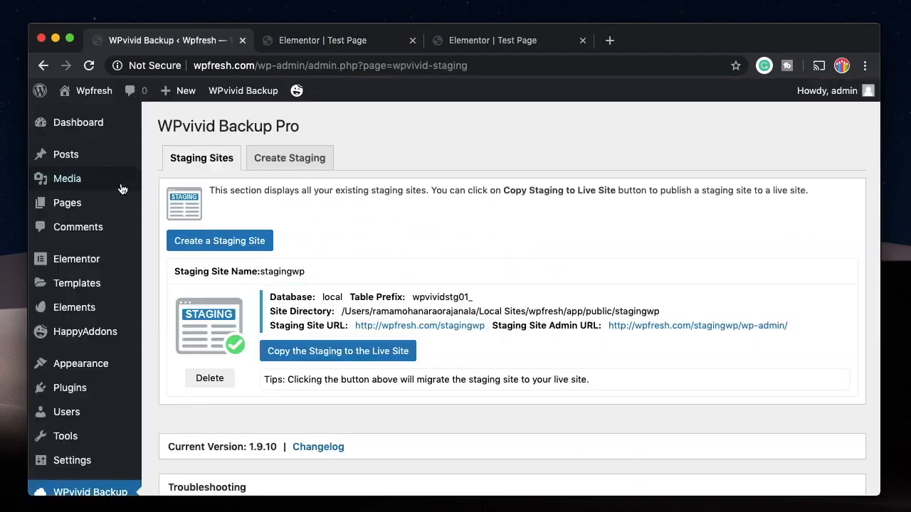
View New Page on the live site to confirm the Design.png image, then close it
{"action": "mouse_move", "coordinate": [61, 203]}
{"action": "left_click", "coordinate": [160, 204]}
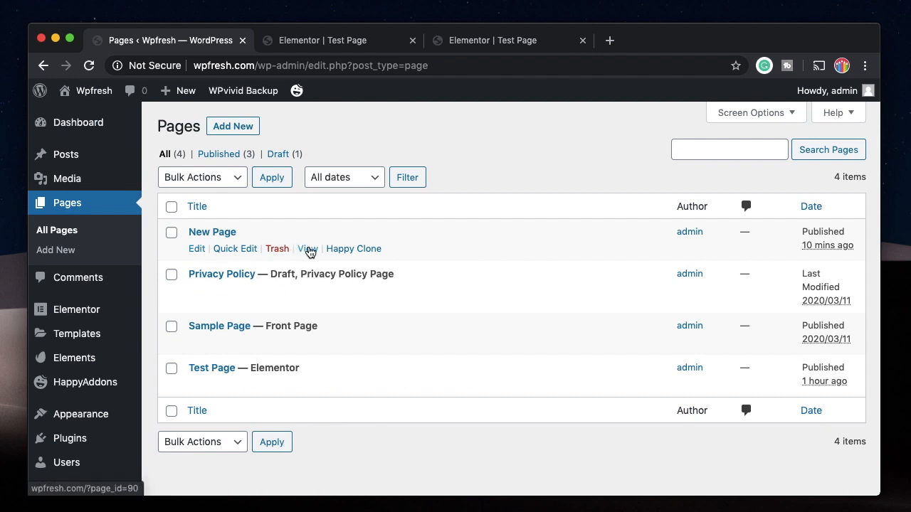
{"action": "left_click", "coordinate": [310, 252], "text": "super"}
{"action": "left_click", "coordinate": [314, 41]}
{"action": "scroll", "coordinate": [342, 341], "scroll_direction": "down", "scroll_amount": 5}
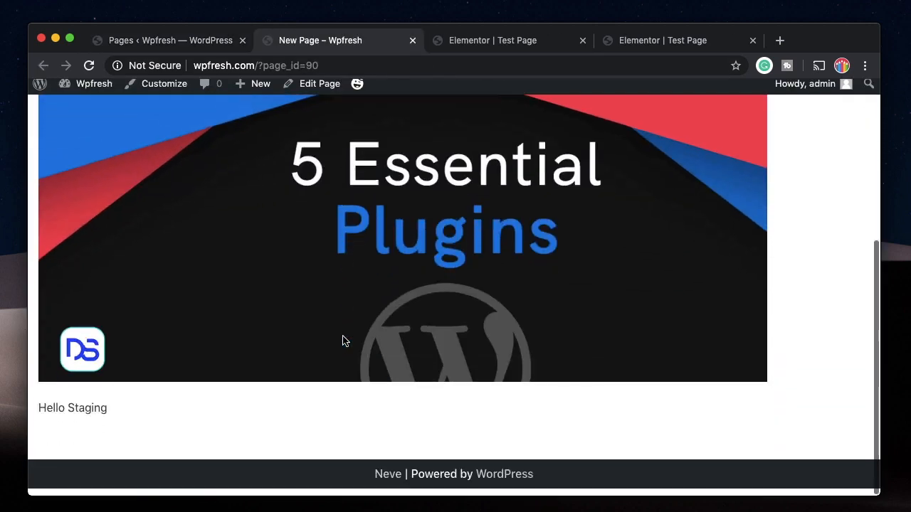
{"action": "scroll", "coordinate": [343, 341], "scroll_direction": "up", "scroll_amount": 5}
{"action": "scroll", "coordinate": [335, 362], "scroll_direction": "down", "scroll_amount": 5}
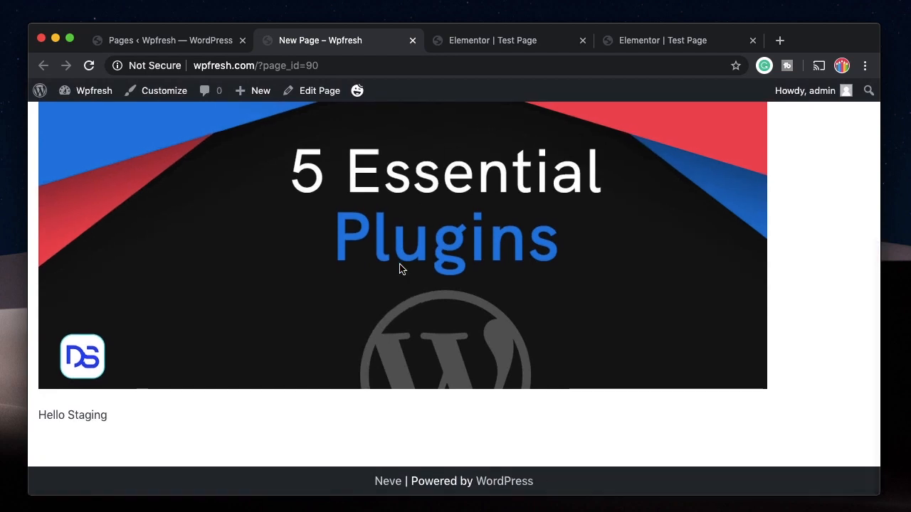
{"action": "scroll", "coordinate": [399, 267], "scroll_direction": "up", "scroll_amount": 3}
{"action": "scroll", "coordinate": [378, 252], "scroll_direction": "down", "scroll_amount": 1}
{"action": "scroll", "coordinate": [381, 190], "scroll_direction": "up", "scroll_amount": 2}
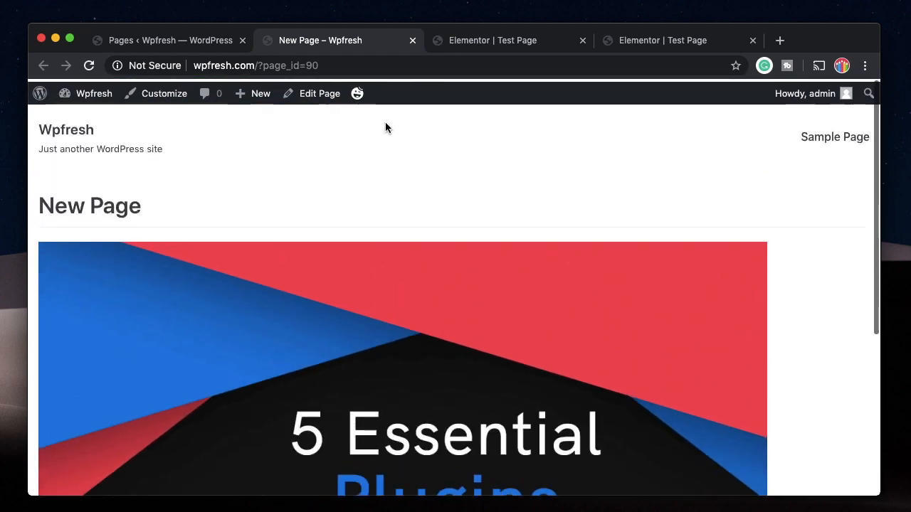
{"action": "left_click", "coordinate": [412, 40]}
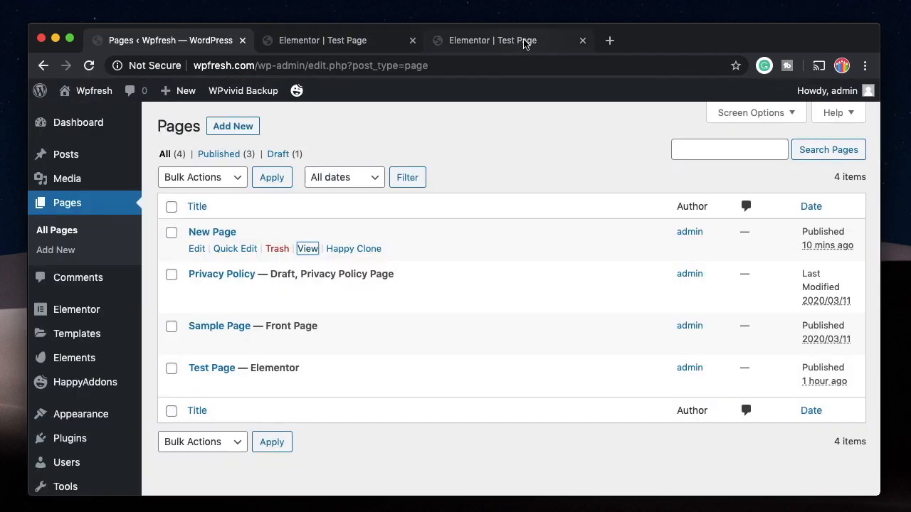
Confirm the blue ALL AUTHORS bar, close the staging editor, and return to Pages
{"action": "left_click", "coordinate": [524, 41]}
{"action": "left_click", "coordinate": [338, 45]}
{"action": "left_click", "coordinate": [481, 44]}
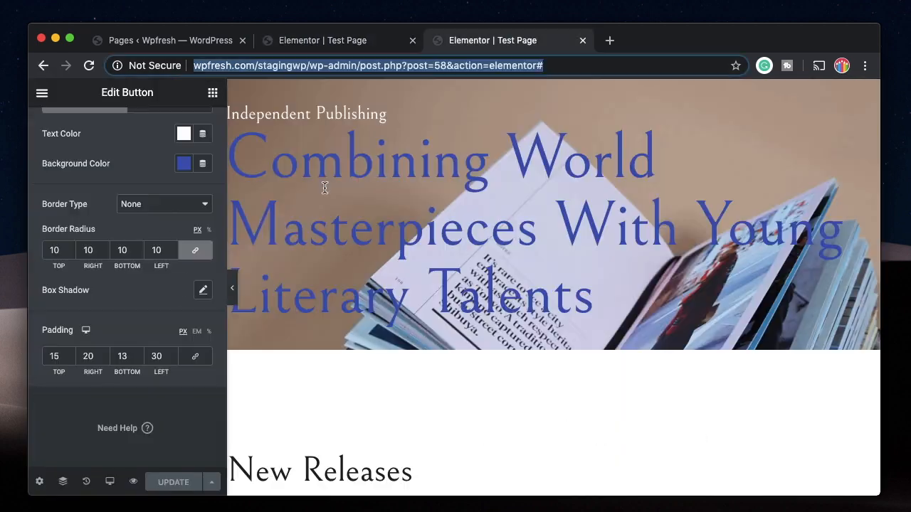
{"action": "left_click", "coordinate": [583, 41]}
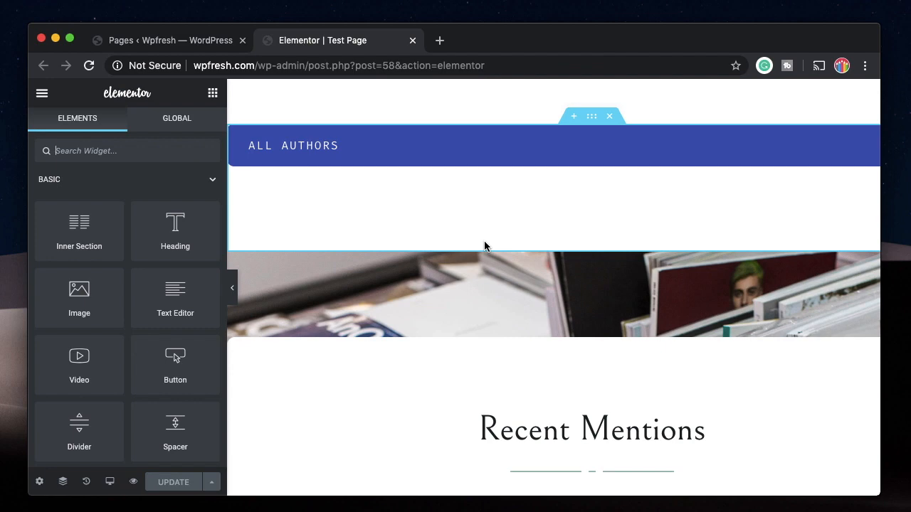
{"action": "left_click", "coordinate": [186, 40]}
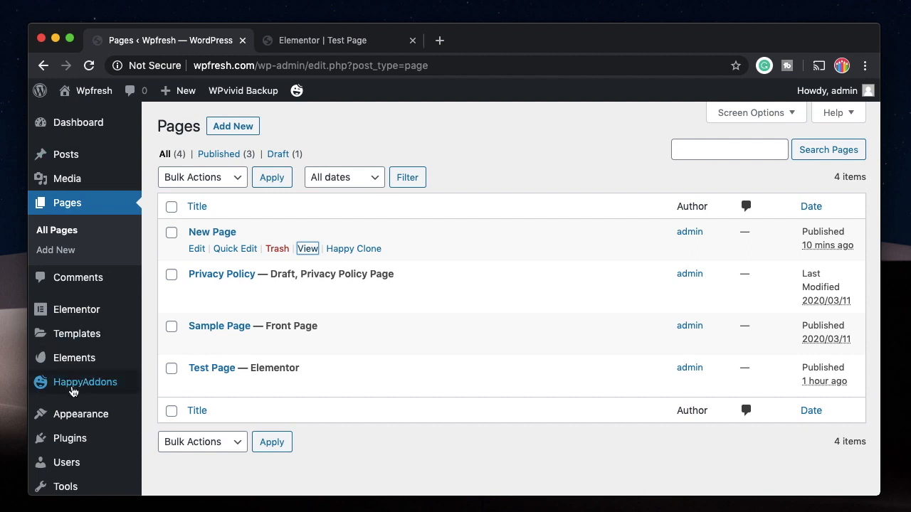
Deactivate WPvivid Backup Pro in Installed Plugins, then reactivate it
{"action": "mouse_move", "coordinate": [39, 435]}
{"action": "scroll", "coordinate": [72, 420], "scroll_direction": "down", "scroll_amount": 2}
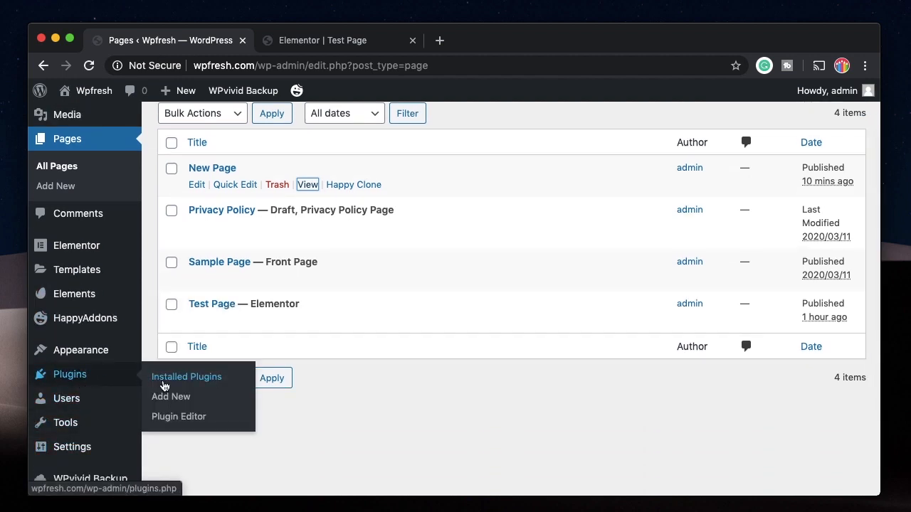
{"action": "left_click", "coordinate": [164, 385]}
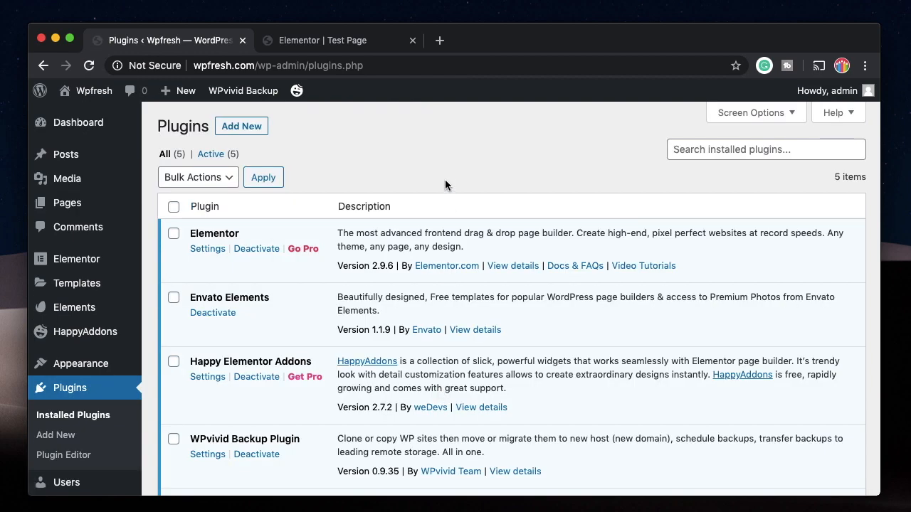
{"action": "scroll", "coordinate": [445, 185], "scroll_direction": "down", "scroll_amount": 5}
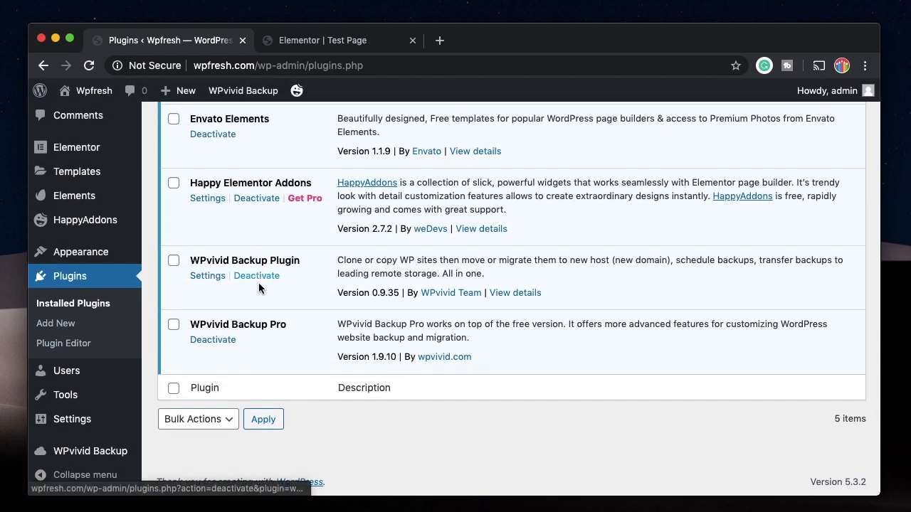
{"action": "left_click", "coordinate": [214, 340]}
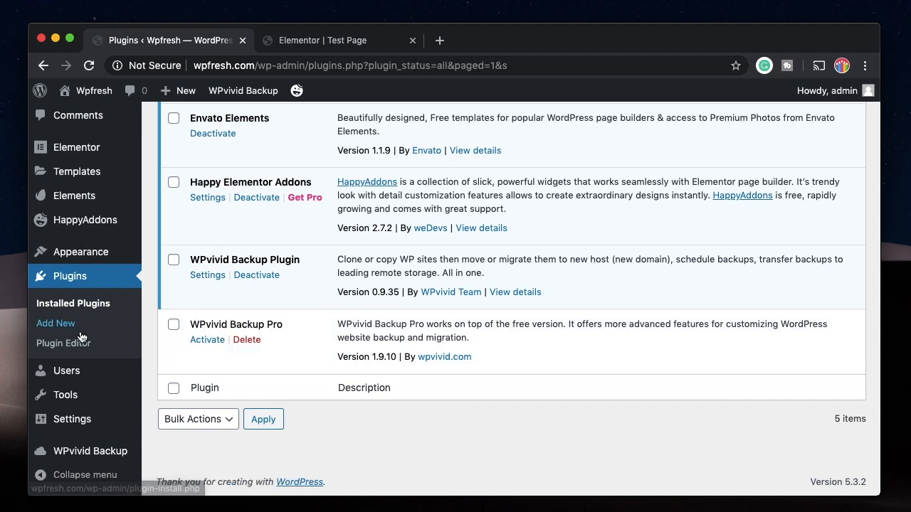
{"action": "mouse_move", "coordinate": [81, 454]}
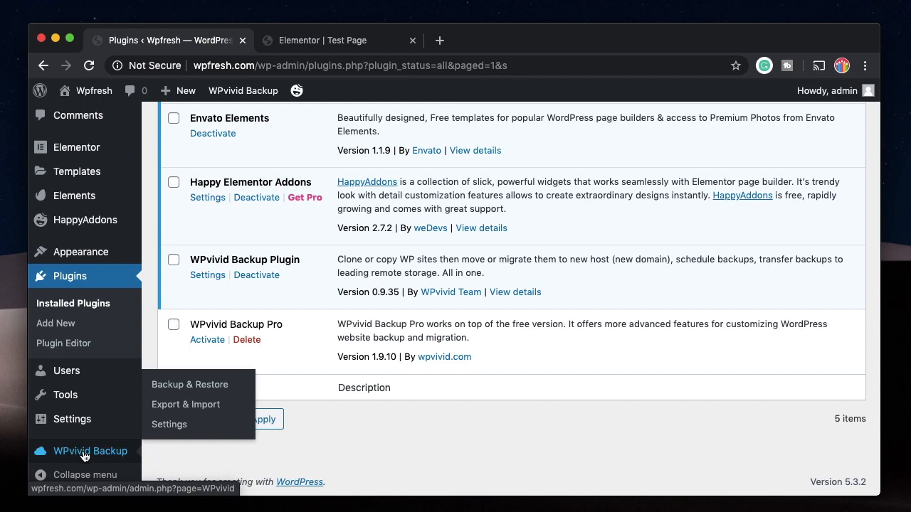
{"action": "left_click", "coordinate": [206, 340]}
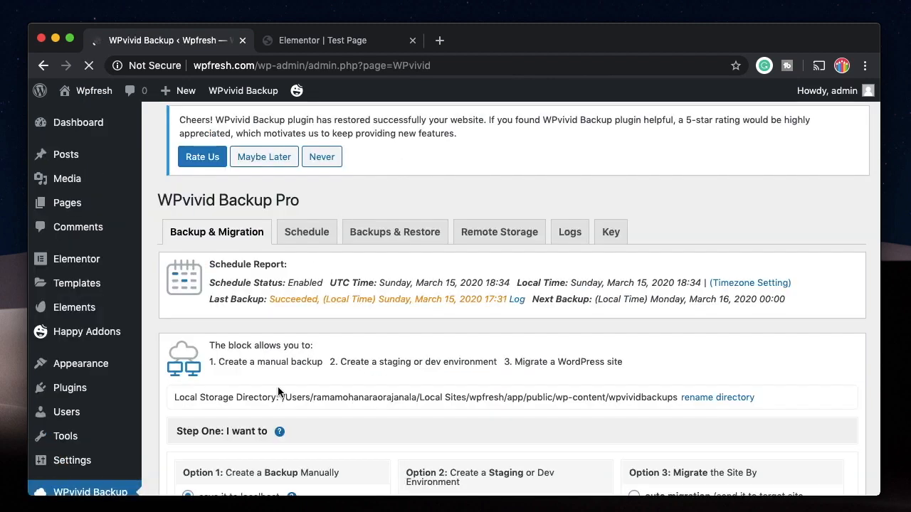
Check that the Editor role has no WPvivid backup capabilities, then return to the roles list
{"action": "scroll", "coordinate": [277, 387], "scroll_direction": "down", "scroll_amount": 10}
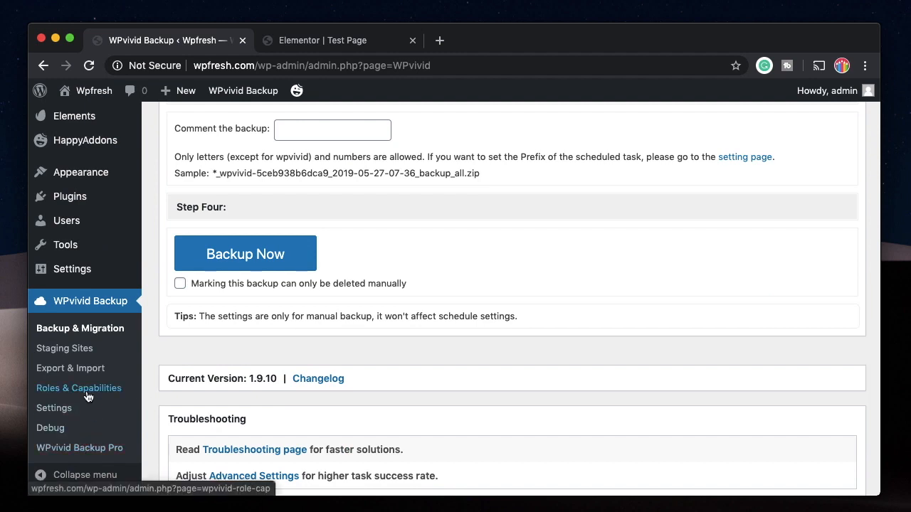
{"action": "left_click", "coordinate": [79, 389]}
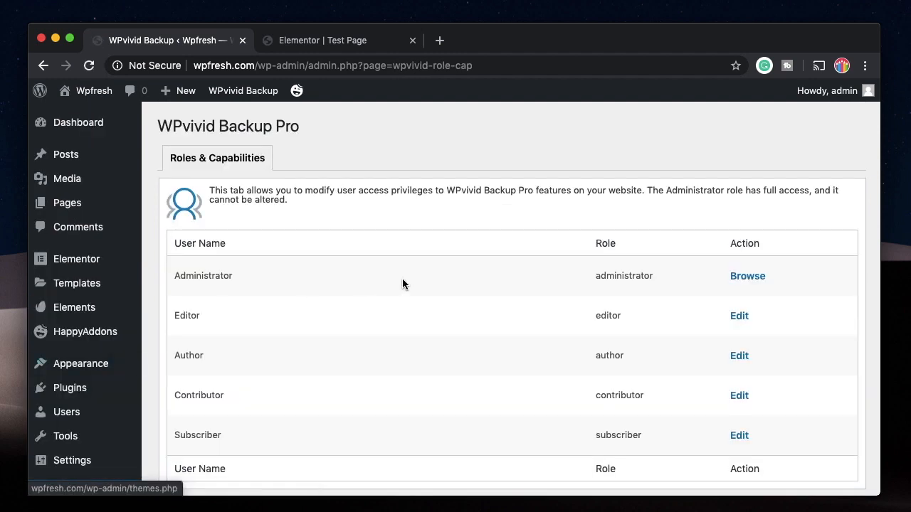
{"action": "scroll", "coordinate": [291, 345], "scroll_direction": "down", "scroll_amount": 2}
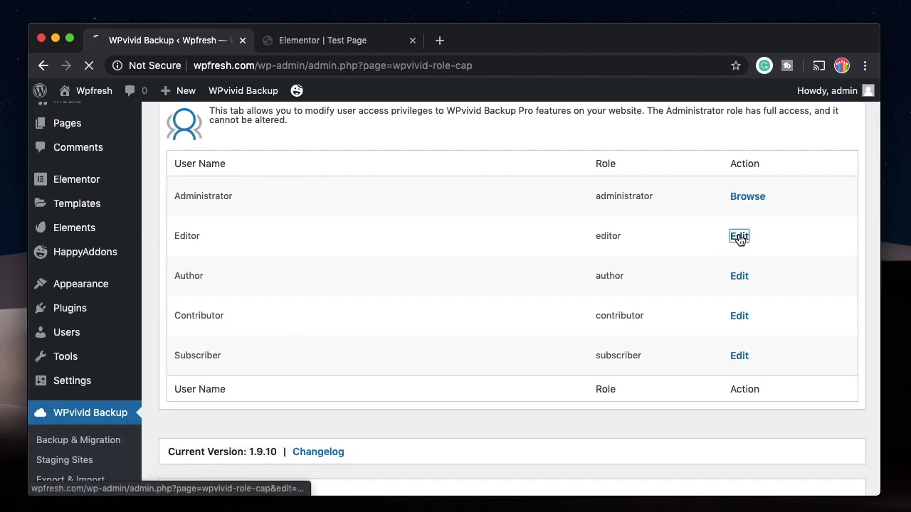
{"action": "left_click", "coordinate": [738, 237]}
{"action": "scroll", "coordinate": [682, 382], "scroll_direction": "down", "scroll_amount": 3}
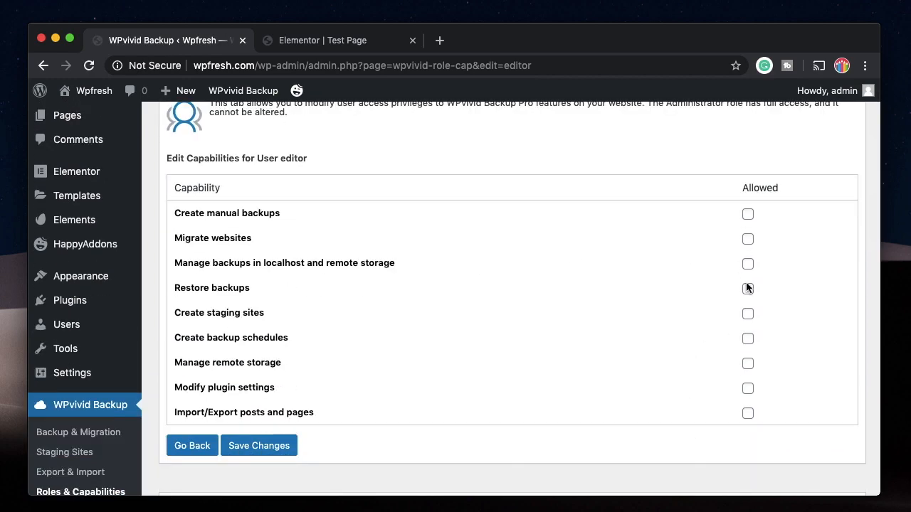
{"action": "scroll", "coordinate": [599, 313], "scroll_direction": "down", "scroll_amount": 5}
{"action": "scroll", "coordinate": [400, 302], "scroll_direction": "up", "scroll_amount": 4}
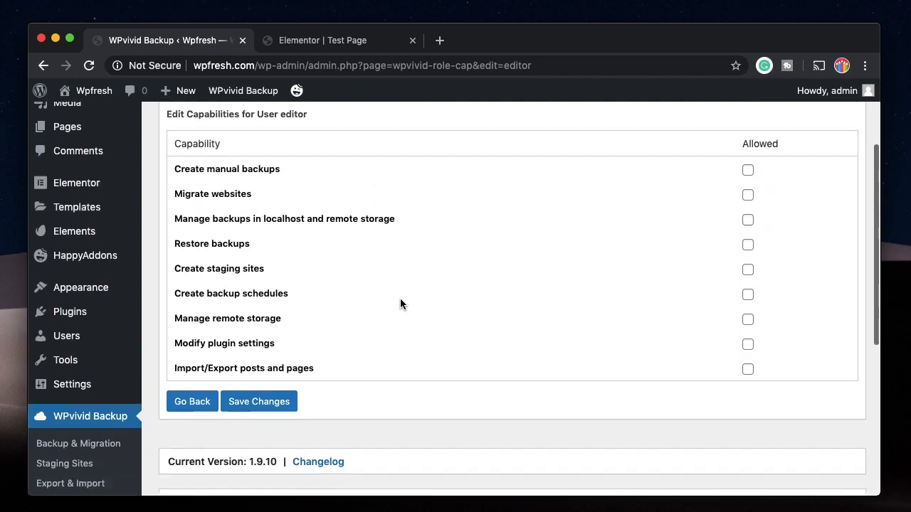
{"action": "scroll", "coordinate": [400, 305], "scroll_direction": "down", "scroll_amount": 5}
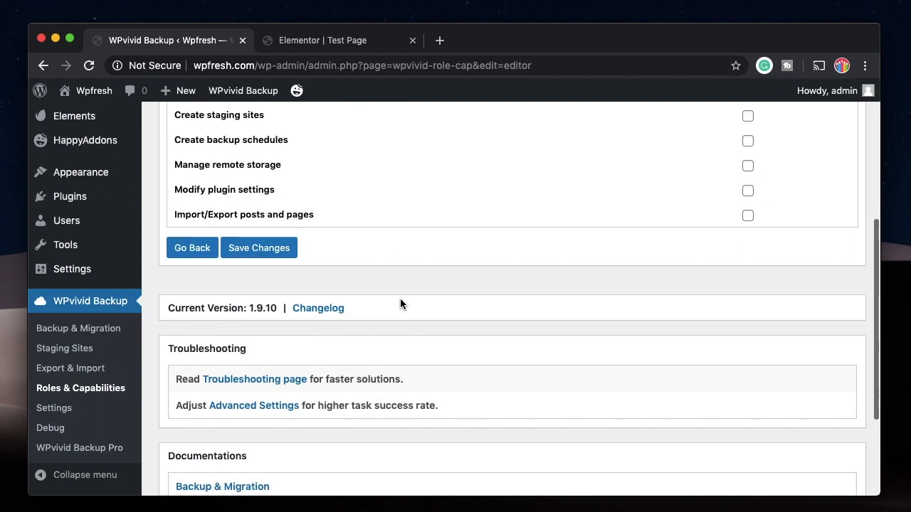
{"action": "left_click", "coordinate": [100, 396]}
{"action": "scroll", "coordinate": [251, 248], "scroll_direction": "down", "scroll_amount": 6}
Deactivate the WPvivid Backup Pro plugin in Installed Plugins
{"action": "mouse_move", "coordinate": [200, 199]}
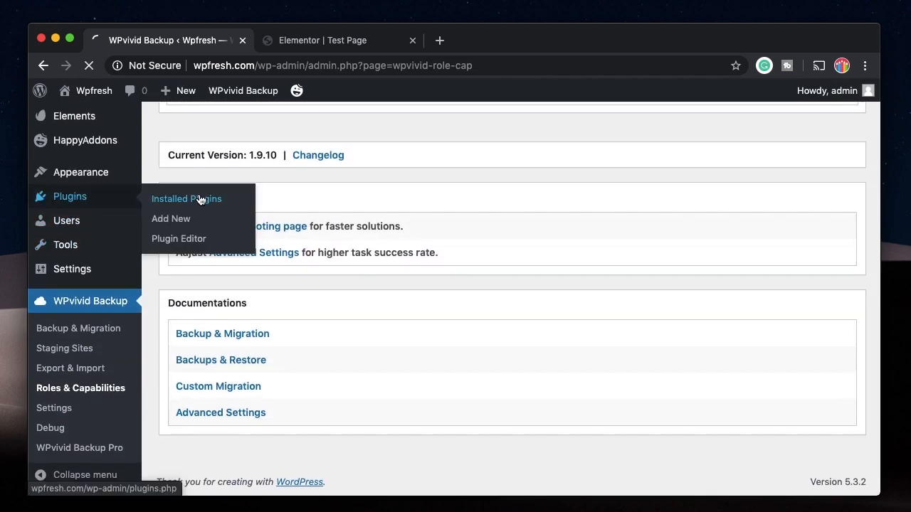
{"action": "scroll", "coordinate": [326, 264], "scroll_direction": "down", "scroll_amount": 5}
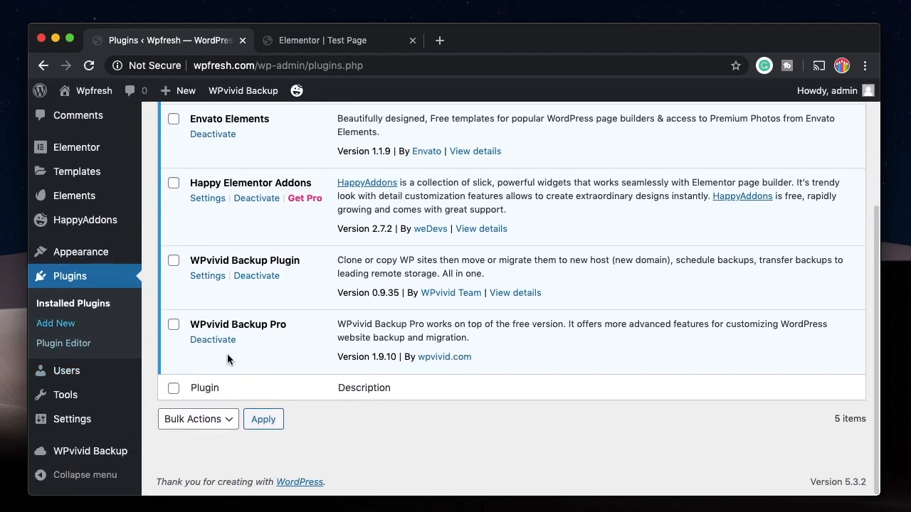
{"action": "left_click", "coordinate": [212, 339]}
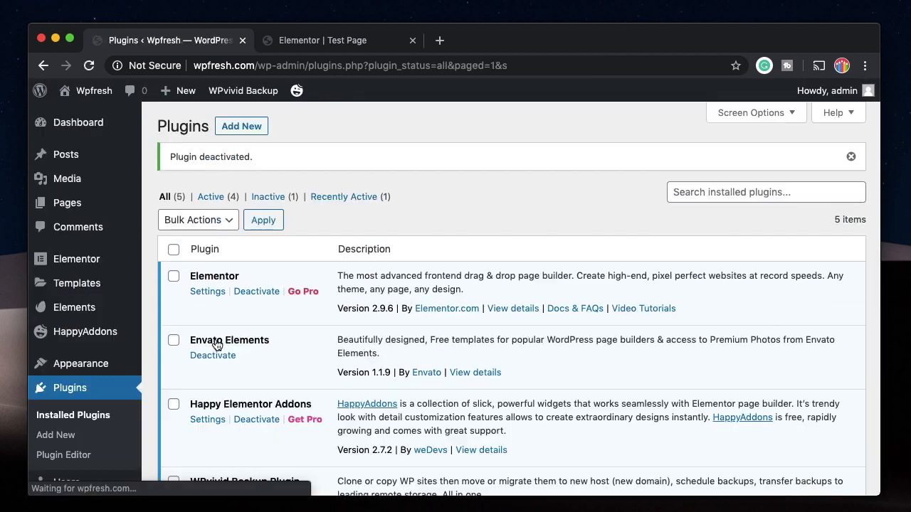
{"action": "scroll", "coordinate": [498, 313], "scroll_direction": "down", "scroll_amount": 5}
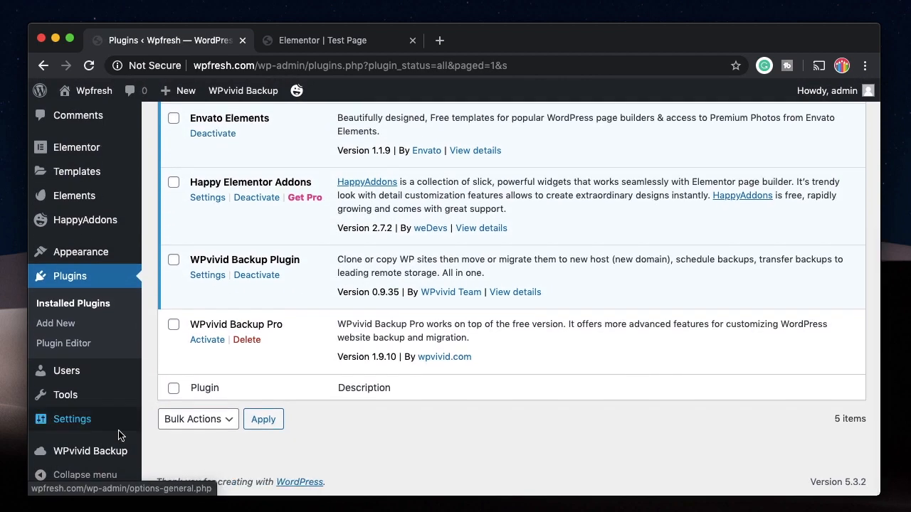
Open the free WPvivid Backup page and dismiss the completed backup tasks notice
{"action": "left_click", "coordinate": [106, 450]}
{"action": "scroll", "coordinate": [377, 242], "scroll_direction": "down", "scroll_amount": 2}
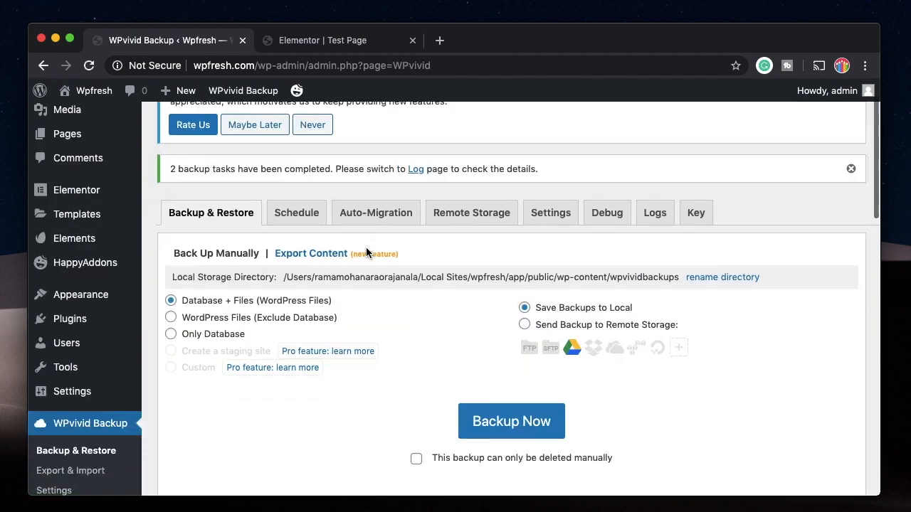
{"action": "left_click", "coordinate": [850, 169]}
{"action": "scroll", "coordinate": [498, 320], "scroll_direction": "down", "scroll_amount": 5}
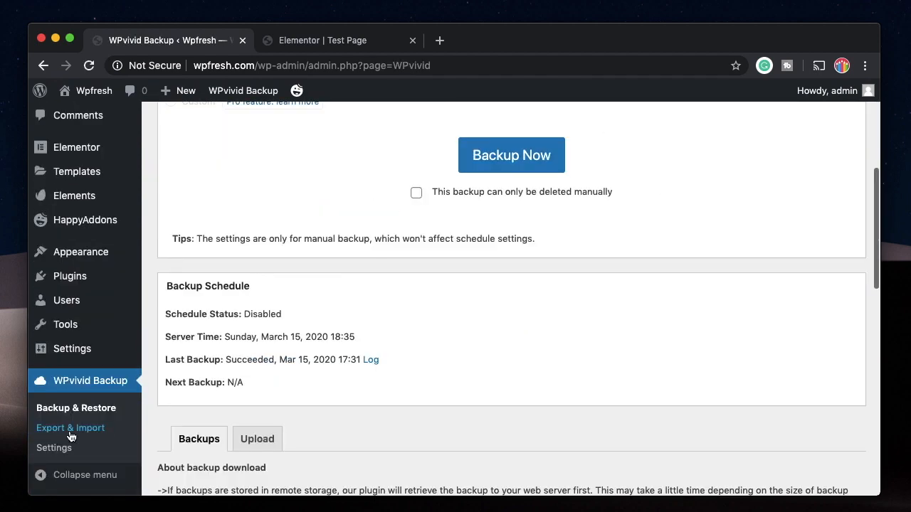
{"action": "scroll", "coordinate": [224, 381], "scroll_direction": "up", "scroll_amount": 3}
{"action": "scroll", "coordinate": [225, 381], "scroll_direction": "up", "scroll_amount": 3}
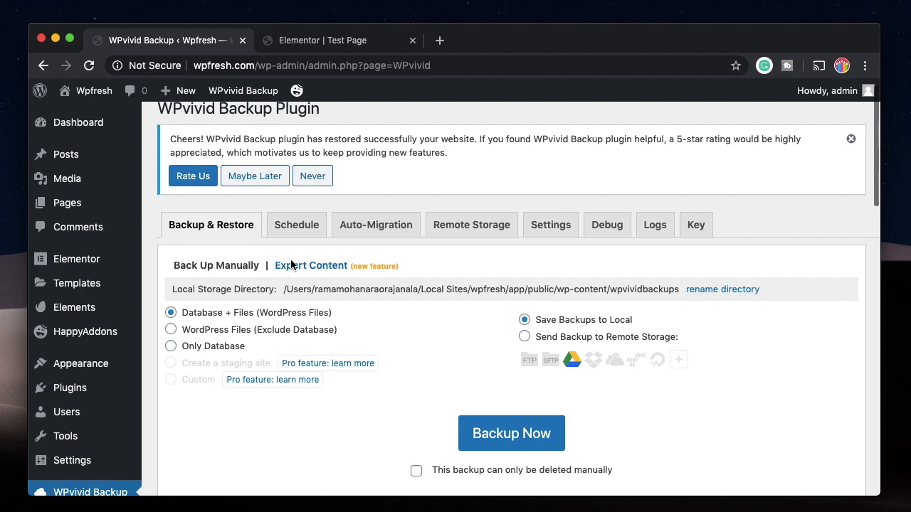
Scroll the Schedule tab's options, including the locked Incremental, Advanced and Custom Pro features
{"action": "left_click", "coordinate": [305, 225]}
{"action": "scroll", "coordinate": [334, 355], "scroll_direction": "down", "scroll_amount": 1}
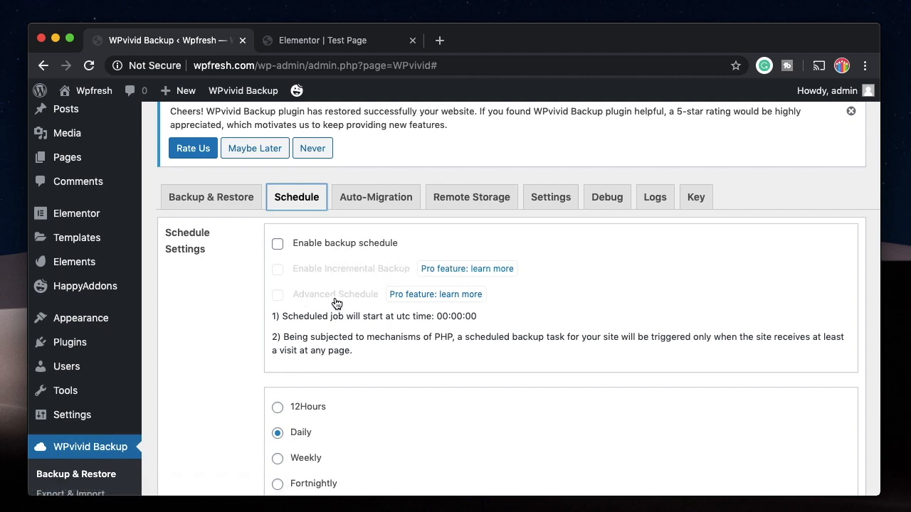
{"action": "scroll", "coordinate": [402, 349], "scroll_direction": "down", "scroll_amount": 1}
{"action": "scroll", "coordinate": [402, 349], "scroll_direction": "down", "scroll_amount": 2}
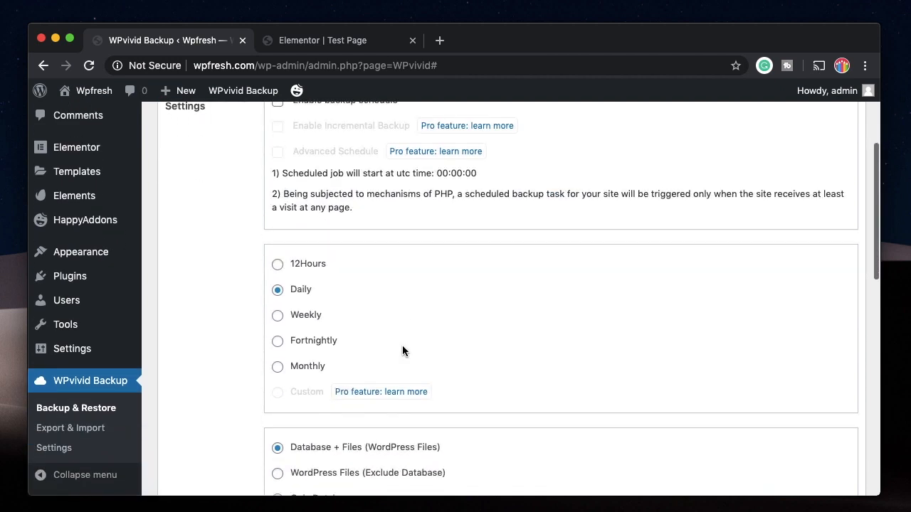
{"action": "scroll", "coordinate": [351, 360], "scroll_direction": "down", "scroll_amount": 1}
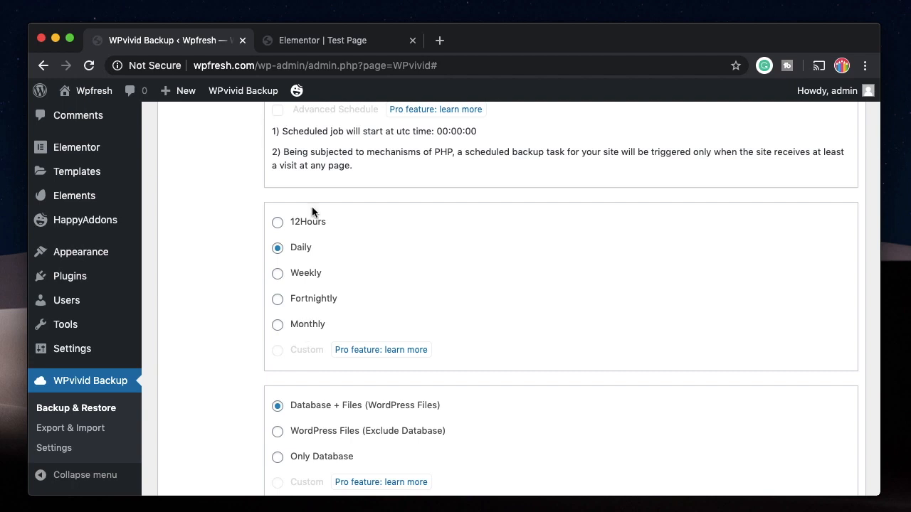
{"action": "scroll", "coordinate": [381, 334], "scroll_direction": "down", "scroll_amount": 1}
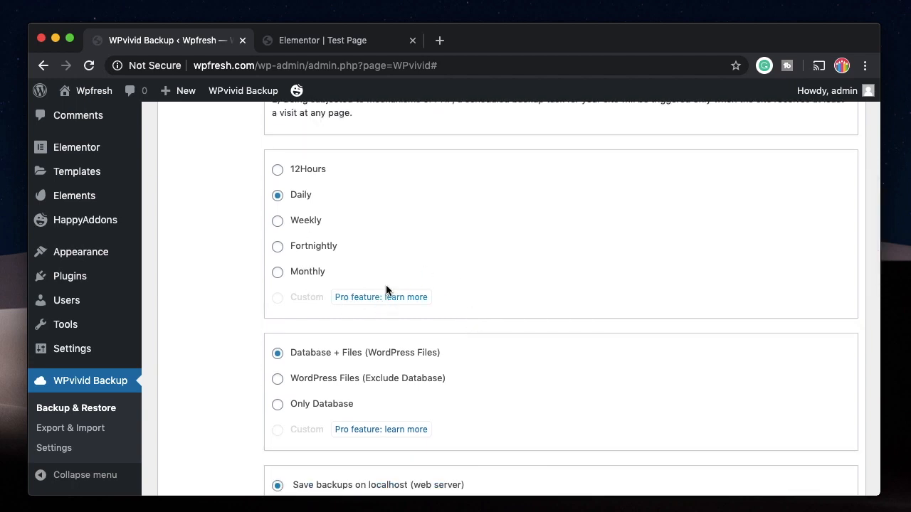
{"action": "scroll", "coordinate": [494, 317], "scroll_direction": "down", "scroll_amount": 4}
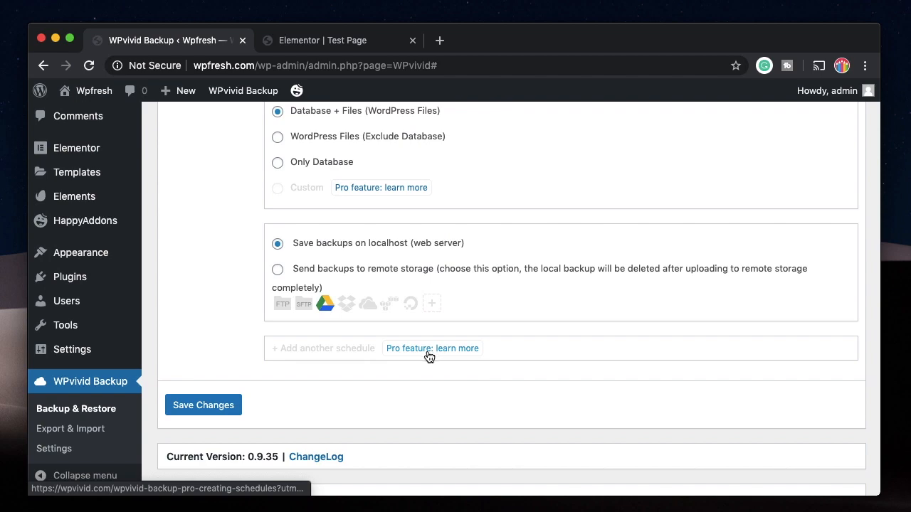
{"action": "scroll", "coordinate": [427, 360], "scroll_direction": "up", "scroll_amount": 8}
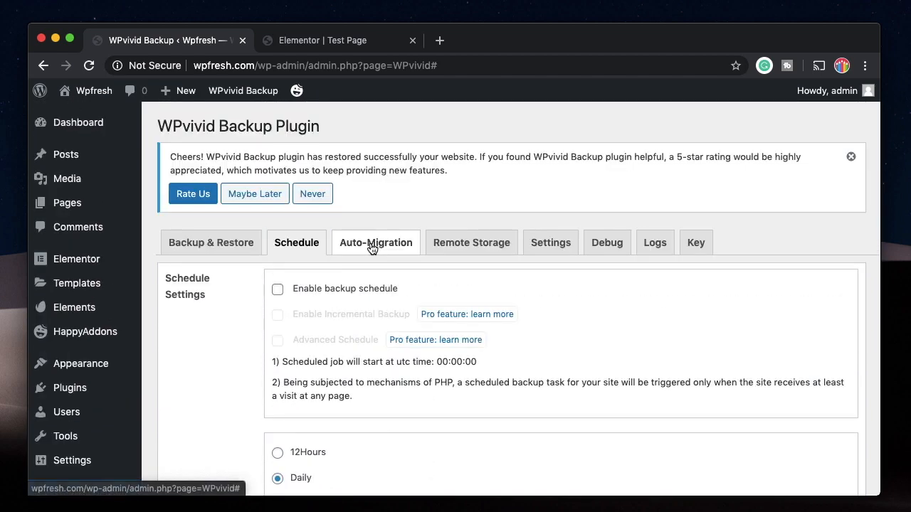
Look through the Auto-Migration tab's transfer options
{"action": "left_click", "coordinate": [371, 244]}
{"action": "scroll", "coordinate": [374, 356], "scroll_direction": "down", "scroll_amount": 3}
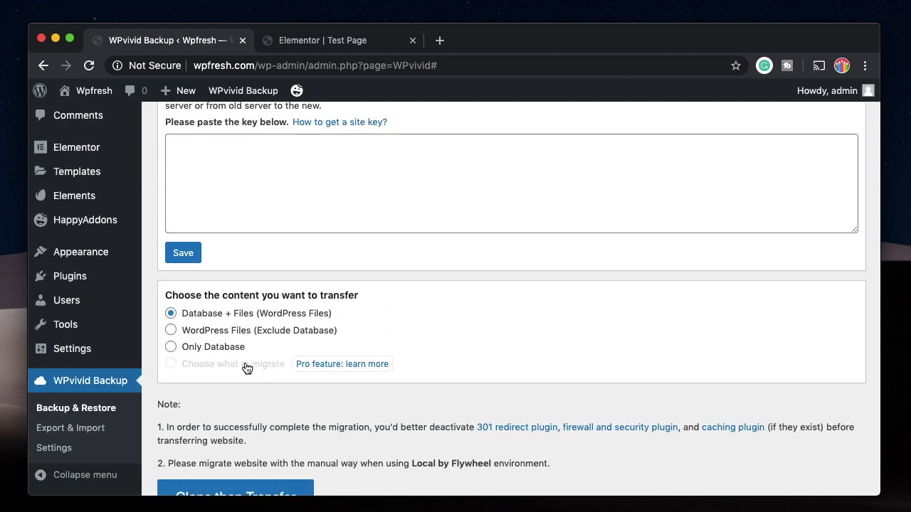
{"action": "scroll", "coordinate": [247, 368], "scroll_direction": "up", "scroll_amount": 3}
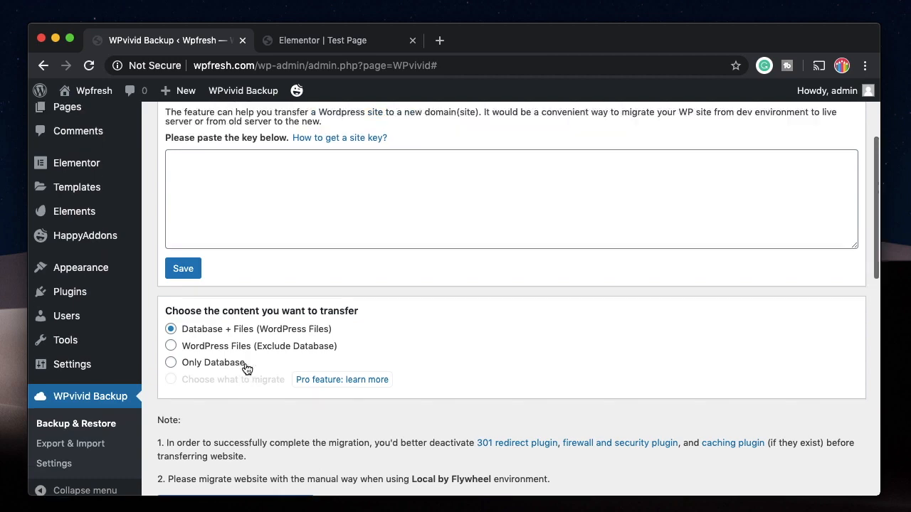
Return to Backup & Restore and dismiss the restore success notice
{"action": "left_click", "coordinate": [212, 242]}
{"action": "scroll", "coordinate": [303, 255], "scroll_direction": "down", "scroll_amount": 2}
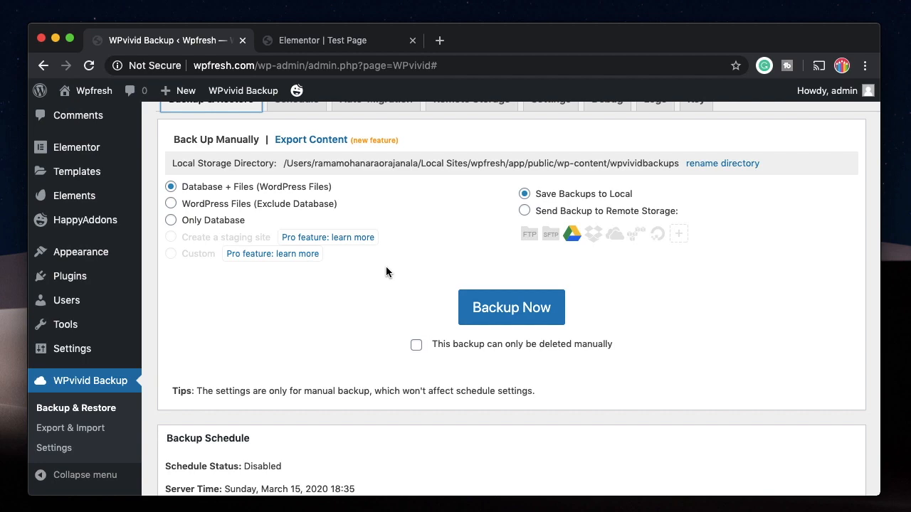
{"action": "scroll", "coordinate": [315, 284], "scroll_direction": "down", "scroll_amount": 10}
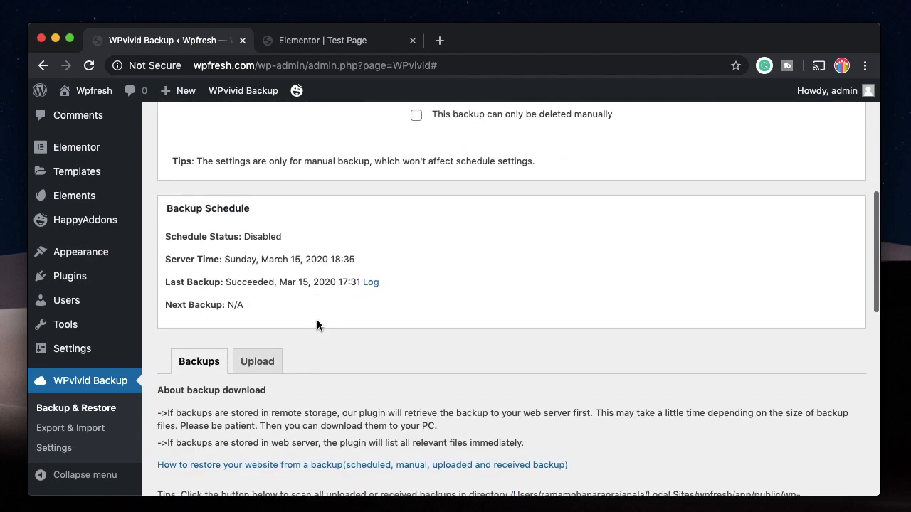
{"action": "scroll", "coordinate": [335, 297], "scroll_direction": "up", "scroll_amount": 10}
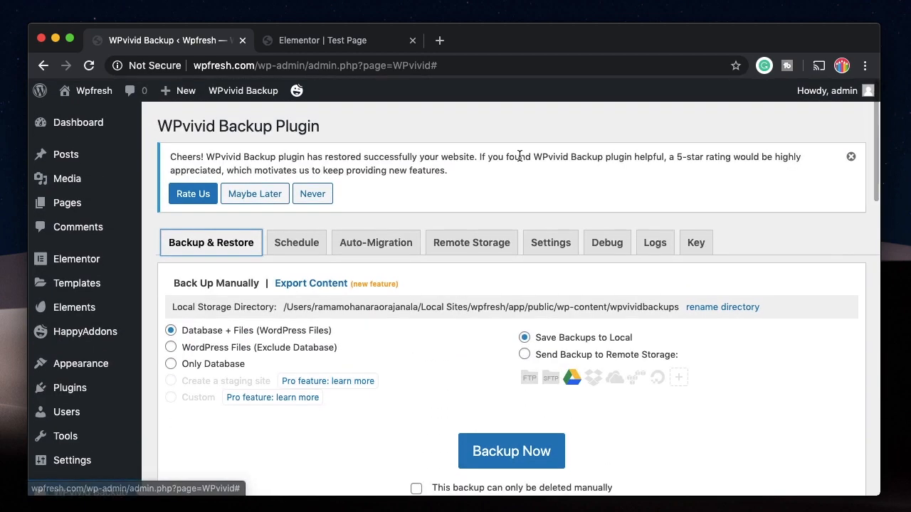
{"action": "left_click", "coordinate": [851, 157]}
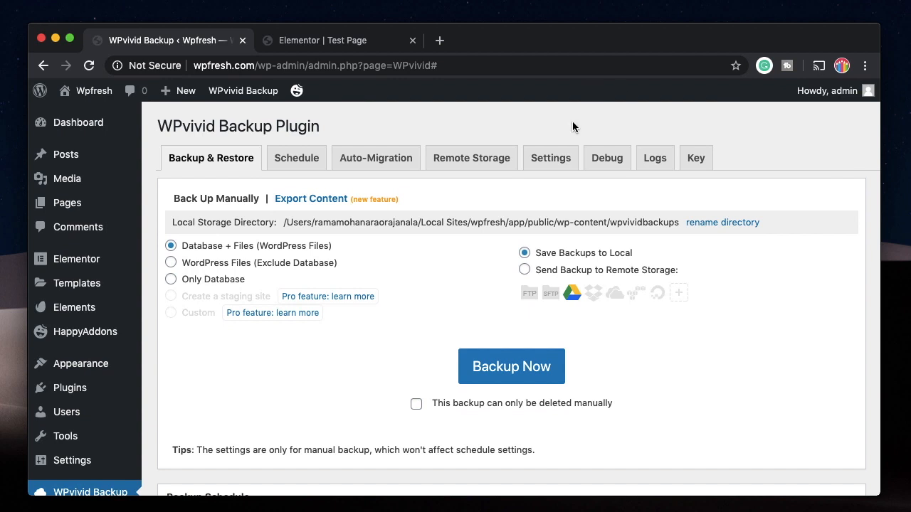